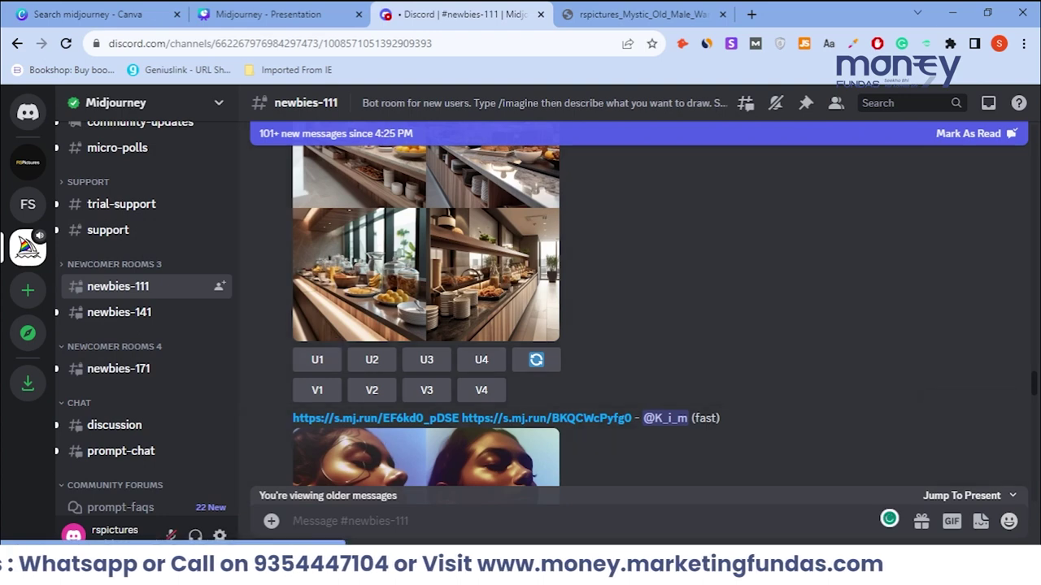
Start an /imagine command in the newbies-111 channel with the prompt text "a boy looking towards sky and"
{"action": "left_click", "coordinate": [413, 517]}
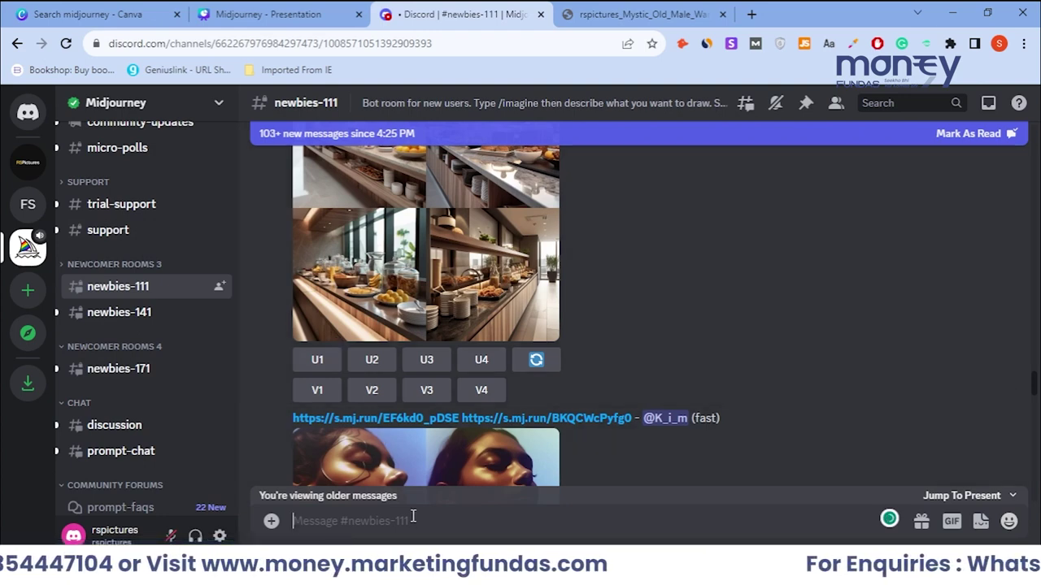
{"action": "type", "text": "/"}
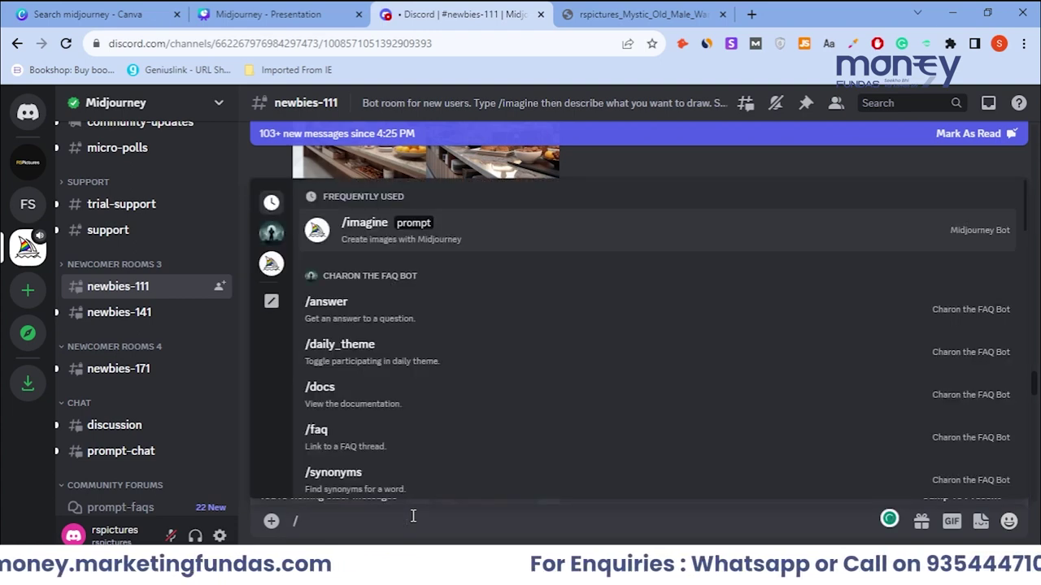
{"action": "type", "text": "iM"}
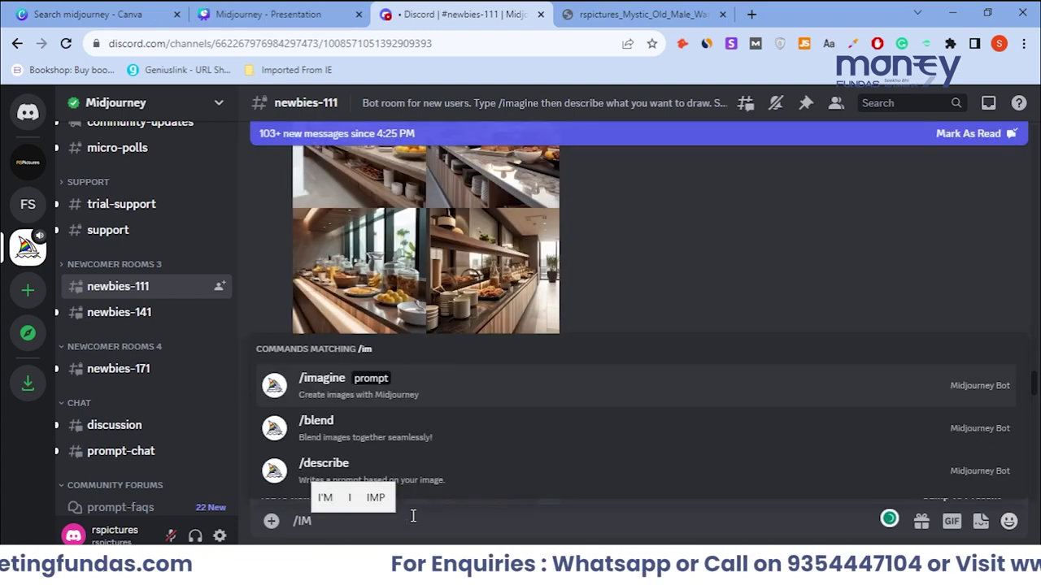
{"action": "key", "text": "Tab"}
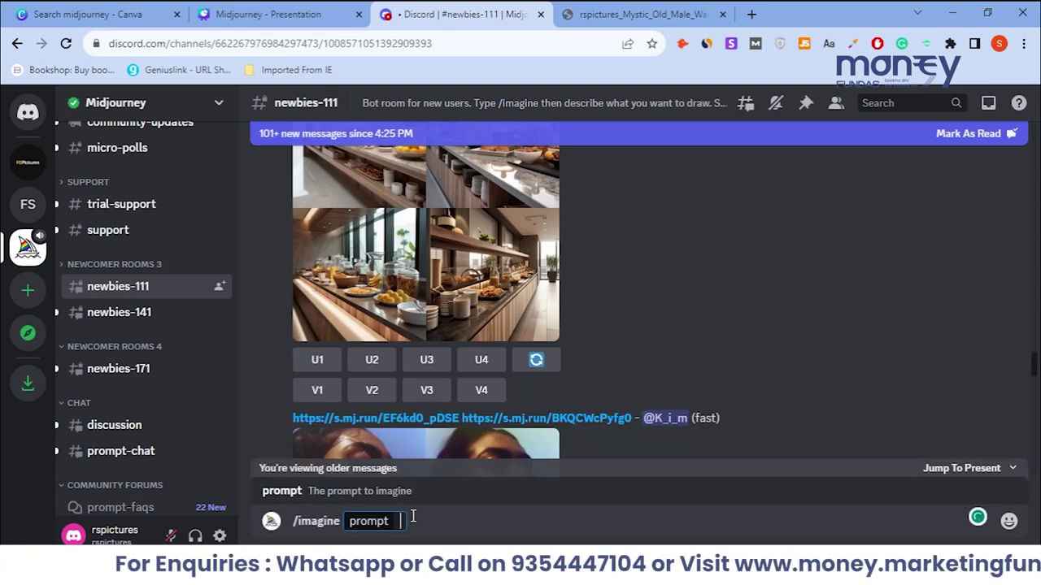
{"action": "type", "text": "A BO"}
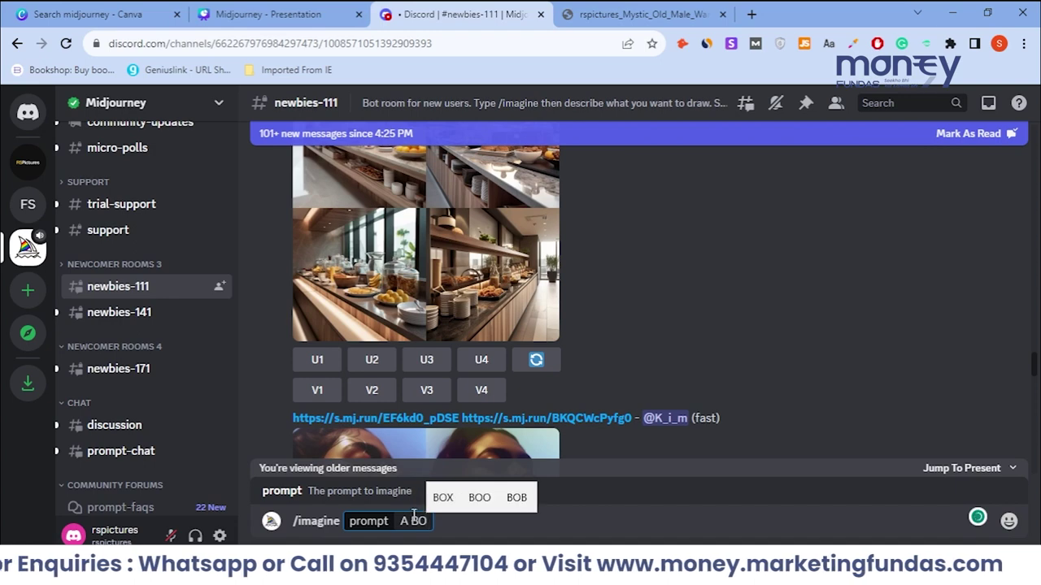
{"action": "key", "text": "BackSpace"}
{"action": "type", "text": "a boy"}
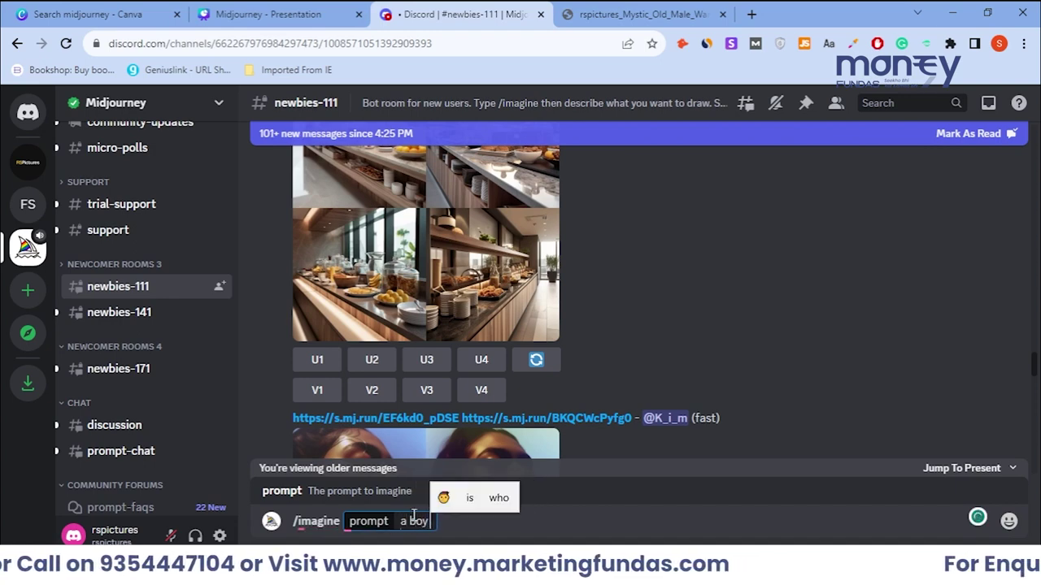
{"action": "type", "text": " lo"}
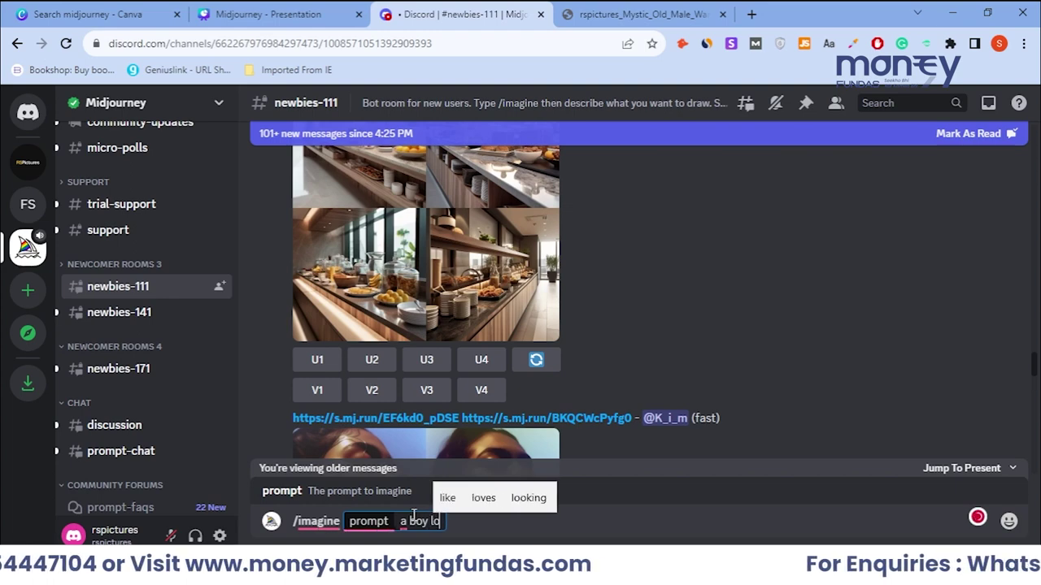
{"action": "type", "text": "oking towars"}
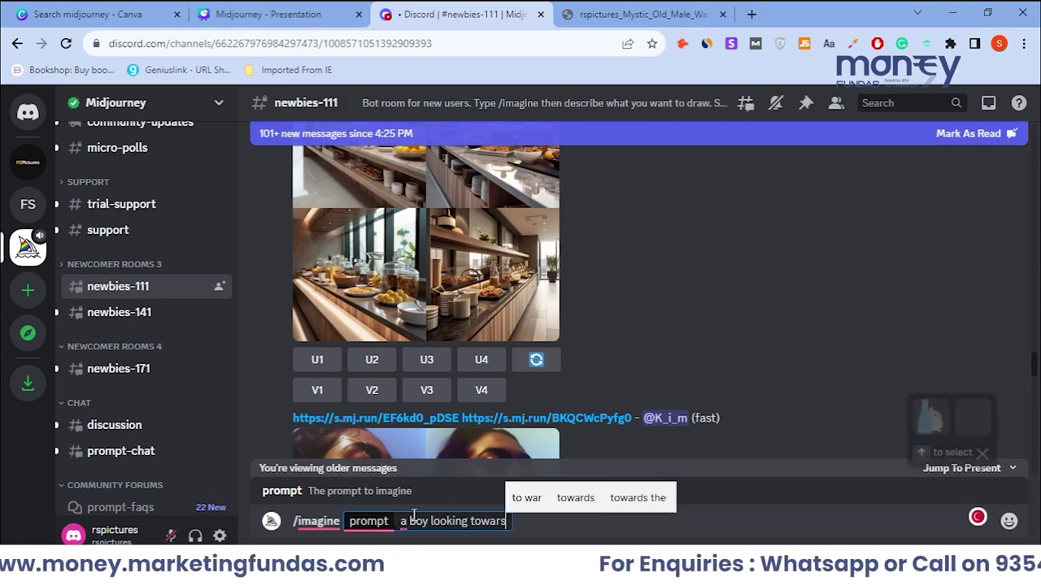
{"action": "key", "text": "BackSpace"}
{"action": "type", "text": "ds sky"}
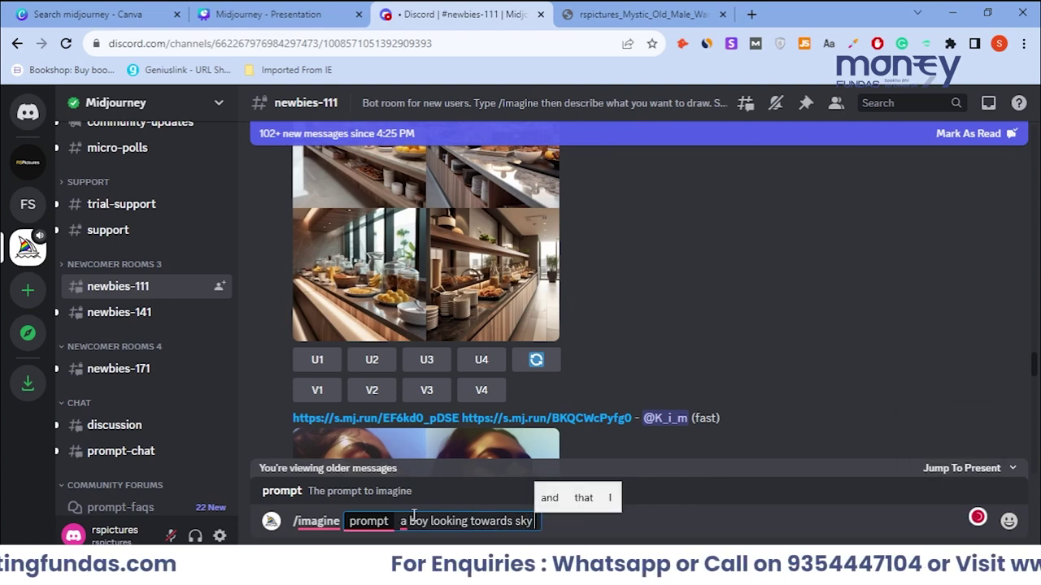
{"action": "type", "text": " and"}
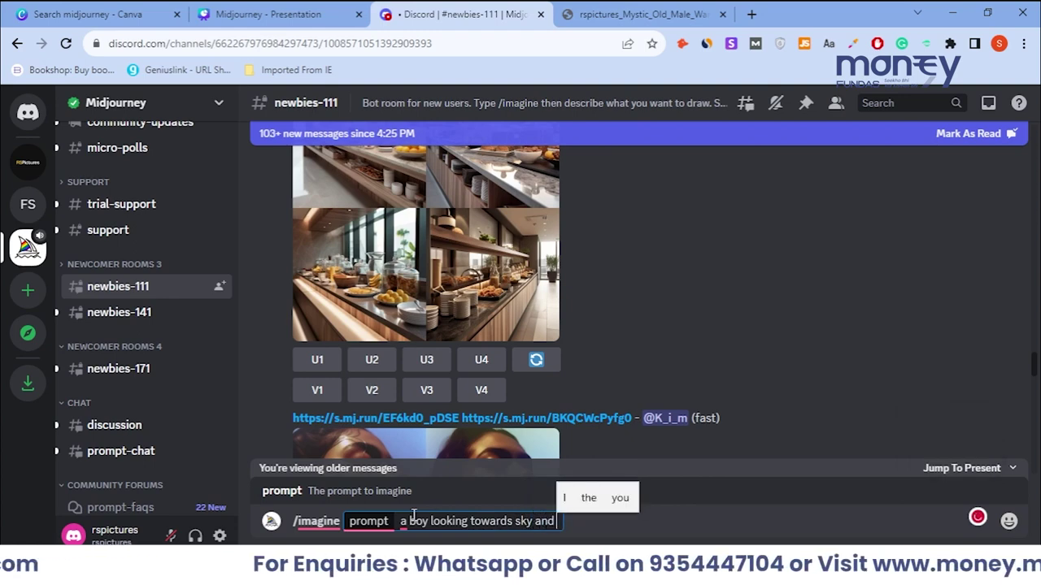
Continue the prompt after "and" with "has a arc reactor in his hand"
{"action": "type", "text": " a"}
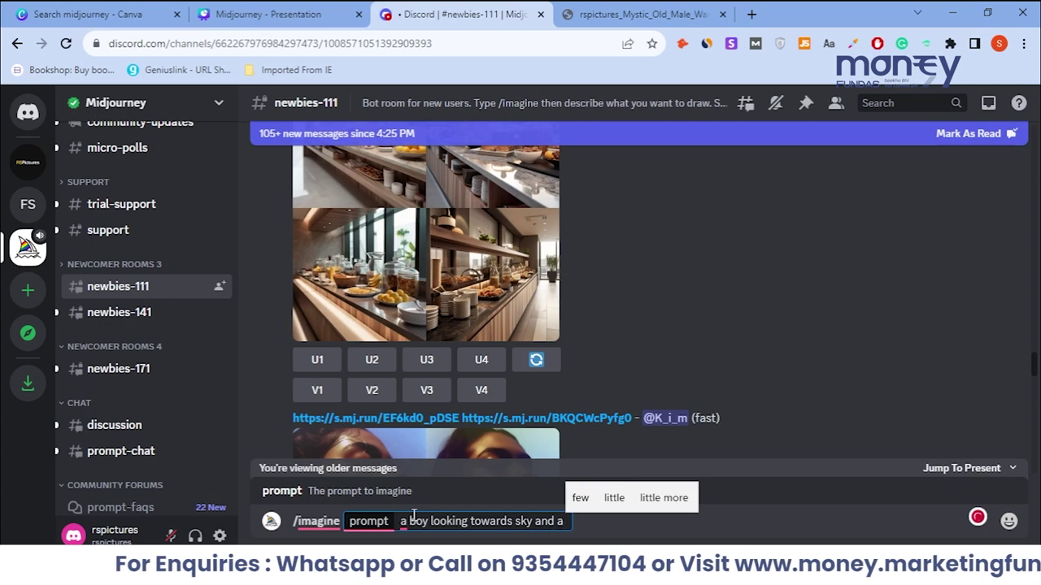
{"action": "type", "text": " **"}
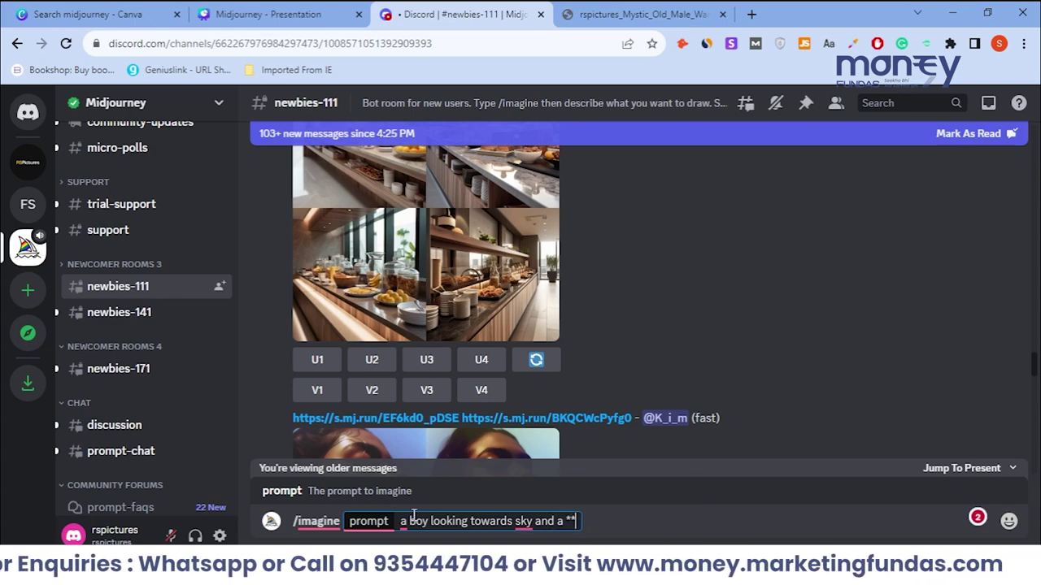
{"action": "key", "text": "BackSpace"}
{"action": "type", "text": "has a arch"}
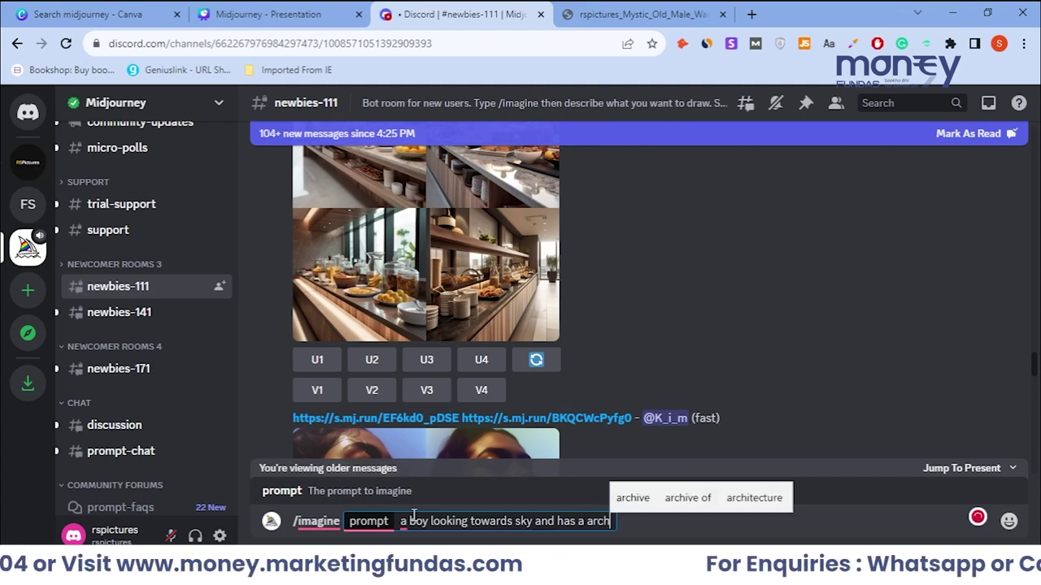
{"action": "key", "text": "BackSpace"}
{"action": "type", "text": "read"}
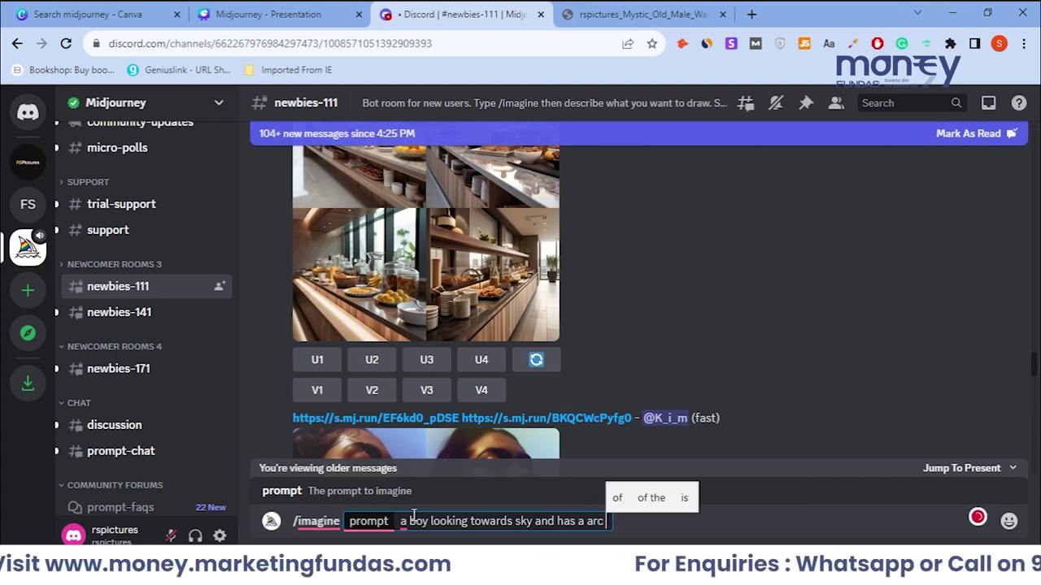
{"action": "key", "text": "BackSpace"}
{"action": "type", "text": "c"}
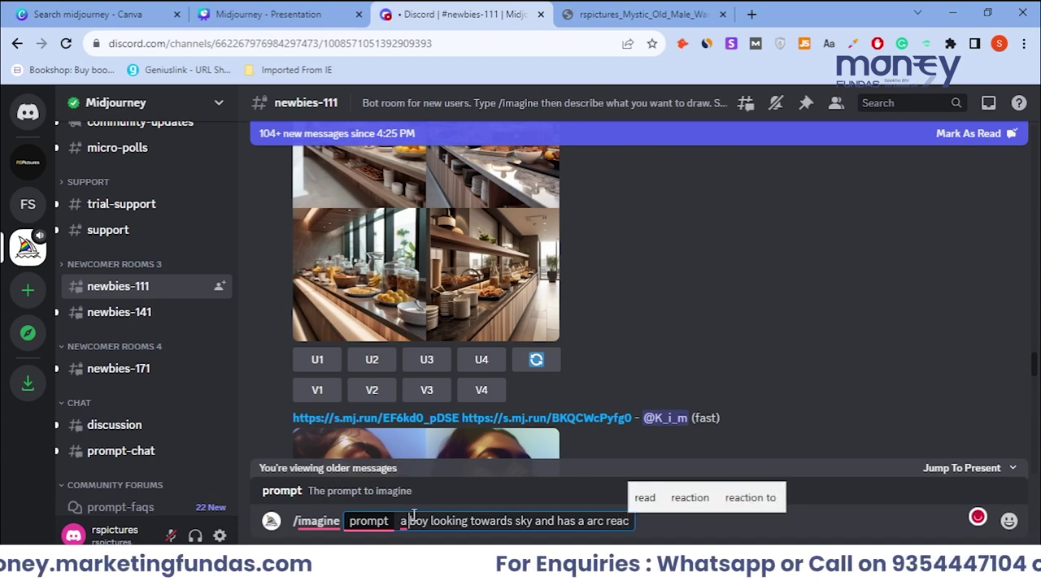
{"action": "left_click", "coordinate": [414, 517]}
{"action": "key", "text": "BackSpace"}
{"action": "key", "text": "BackSpace"}
{"action": "key", "text": "BackSpace"}
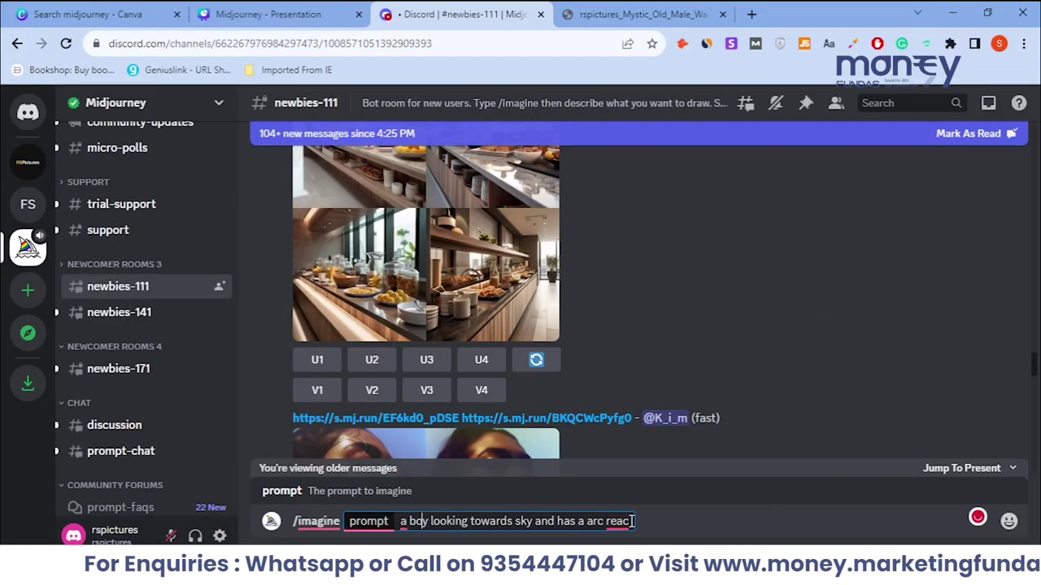
{"action": "left_click", "coordinate": [631, 521]}
{"action": "key", "text": "BackSpace"}
{"action": "type", "text": "d has a arc reactor in his h"}
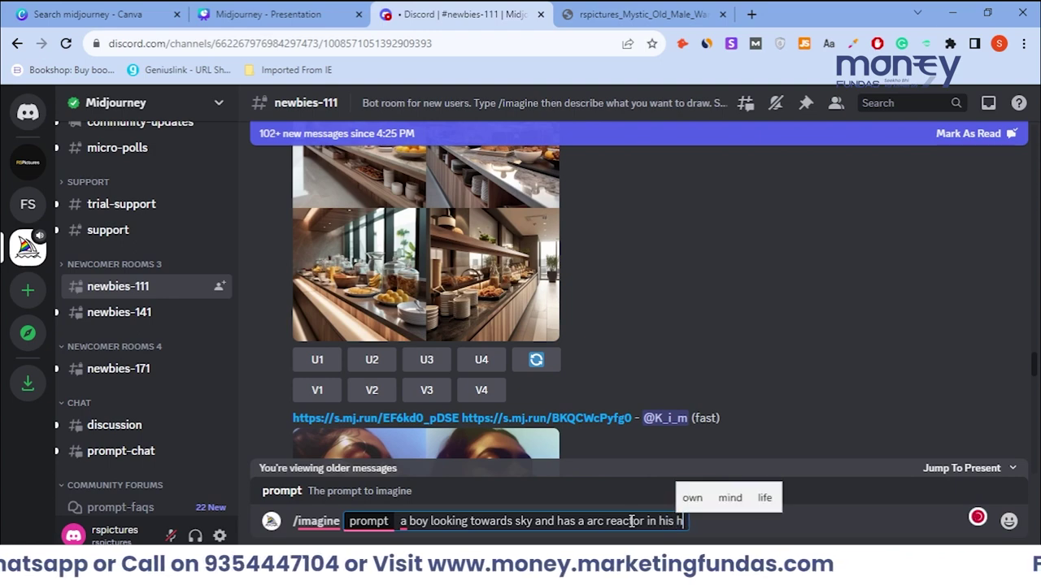
{"action": "type", "text": "and"}
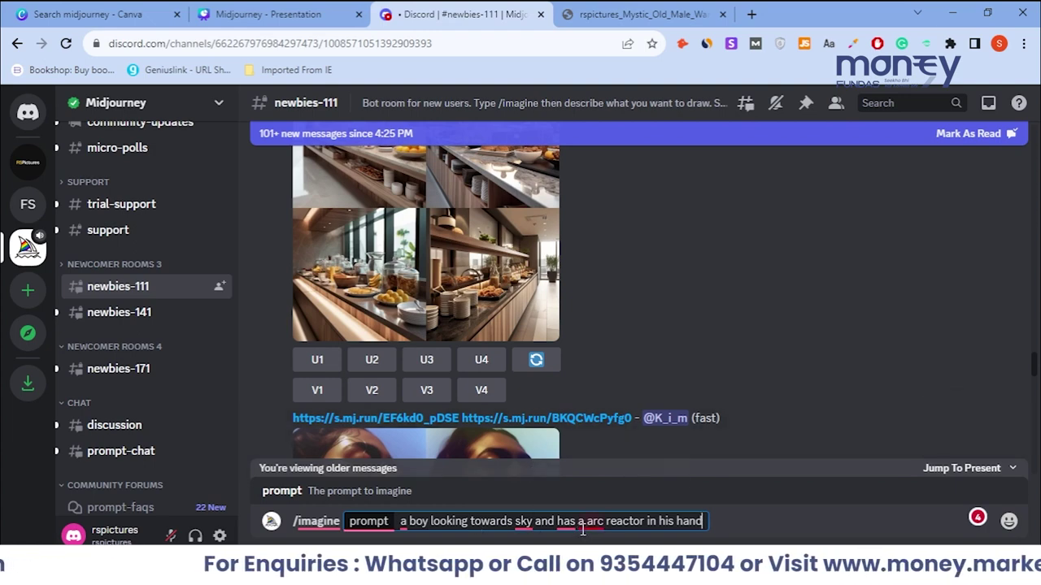
Correct the prompt's grammar with the suggested fixes so it reads "the sky and having an arc reactor"
{"action": "mouse_move", "coordinate": [582, 529]}
{"action": "left_click", "coordinate": [594, 443]}
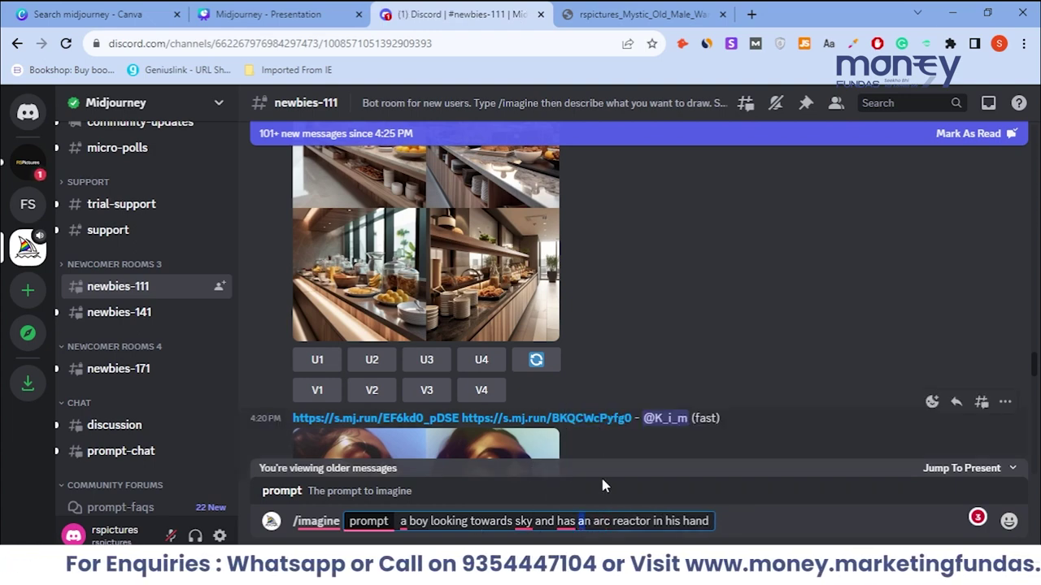
{"action": "mouse_move", "coordinate": [568, 521]}
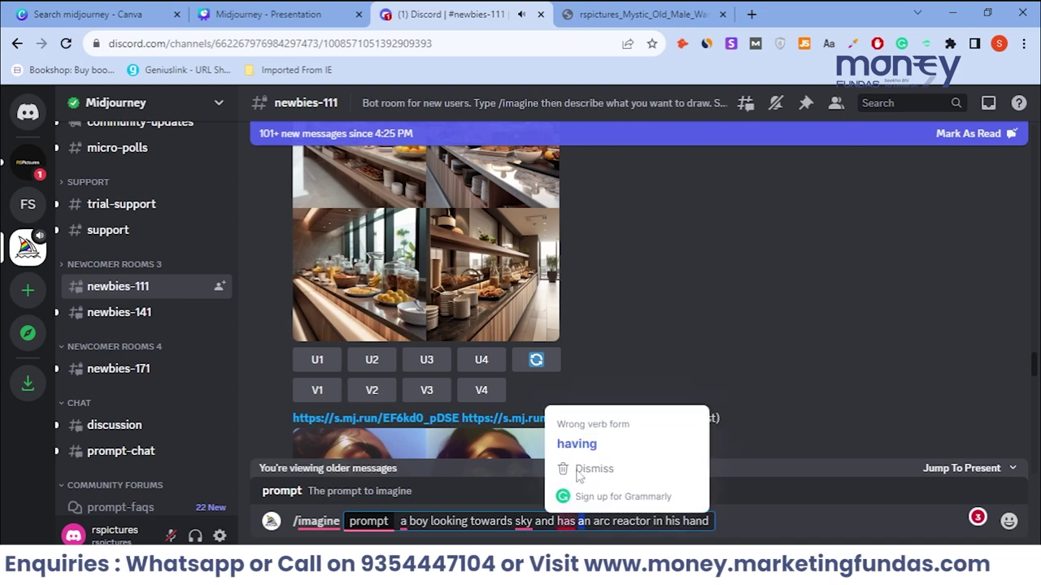
{"action": "left_click", "coordinate": [589, 431]}
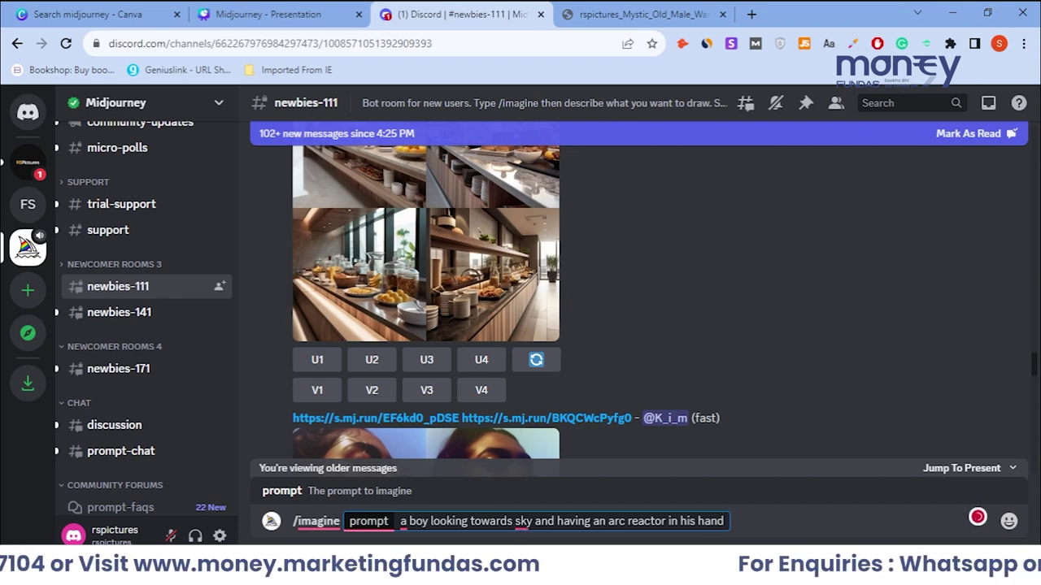
{"action": "mouse_move", "coordinate": [524, 527]}
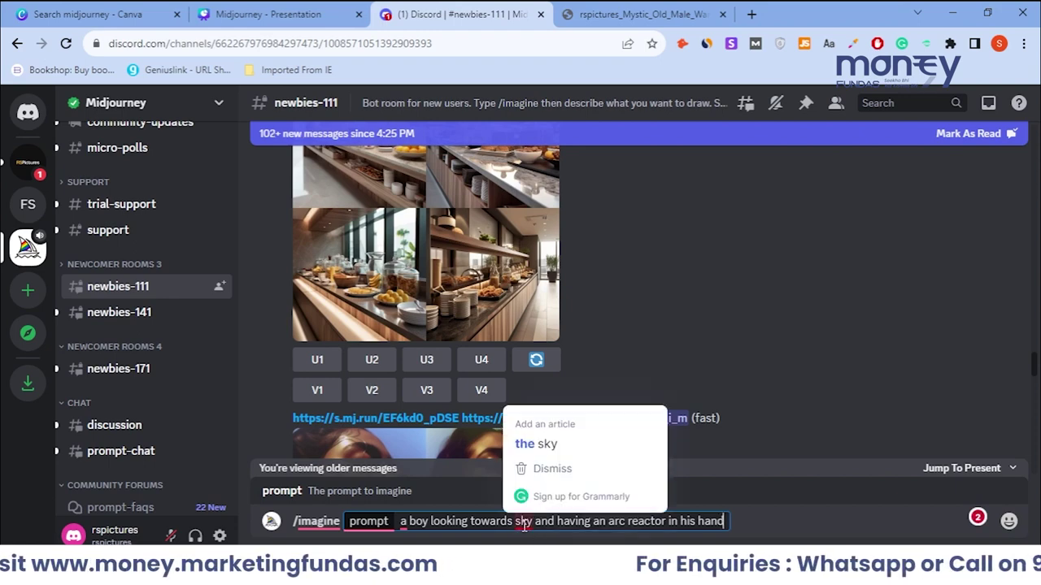
{"action": "left_click", "coordinate": [541, 453]}
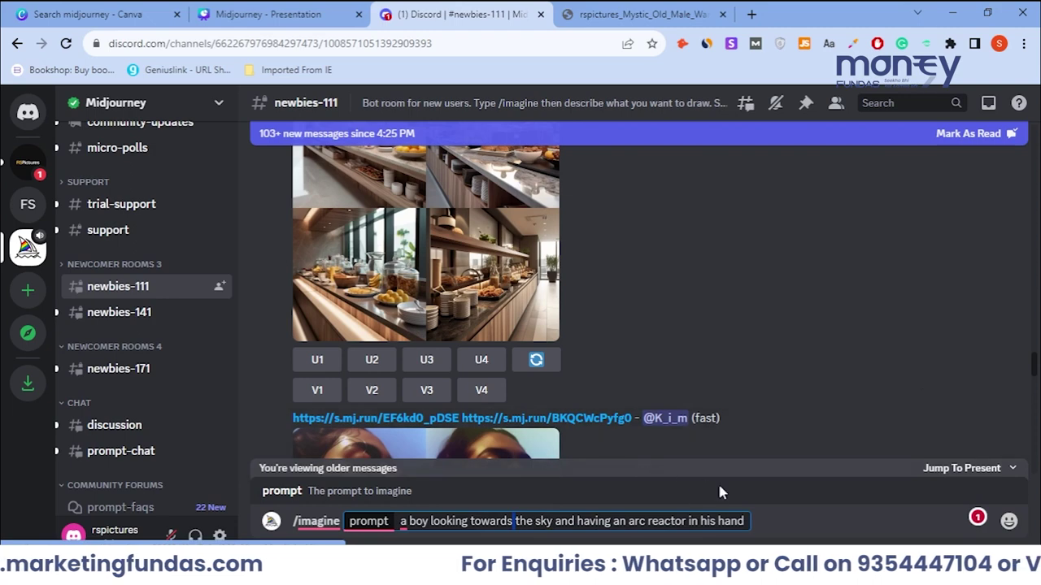
Append the style keywords ", marvel style, high quality," to the end of the prompt
{"action": "left_click", "coordinate": [743, 521]}
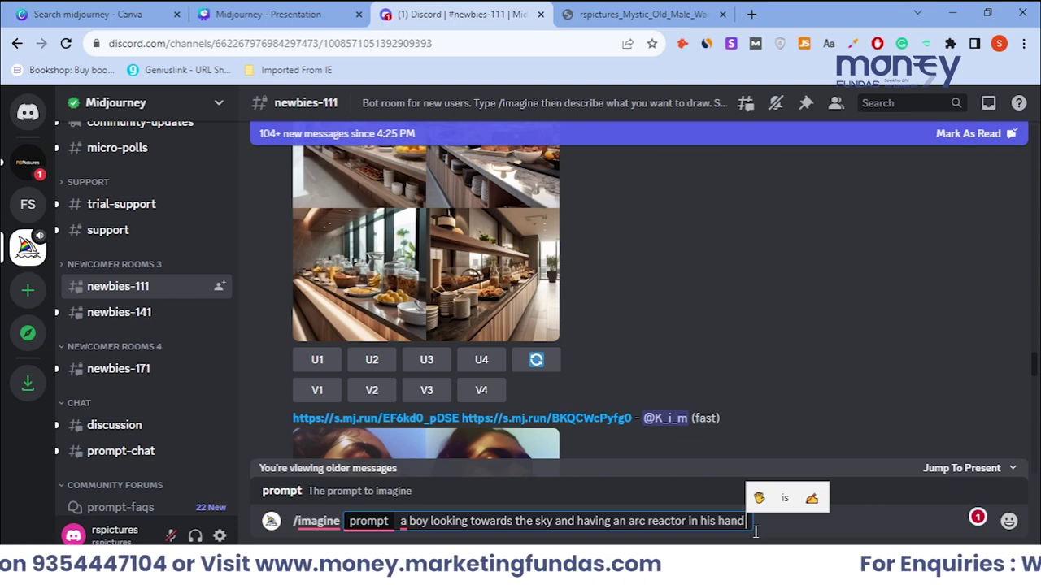
{"action": "type", "text": ", a"}
{"action": "key", "text": "BackSpace"}
{"action": "type", "text": "ms"}
{"action": "key", "text": "BackSpace"}
{"action": "type", "text": "arvel"}
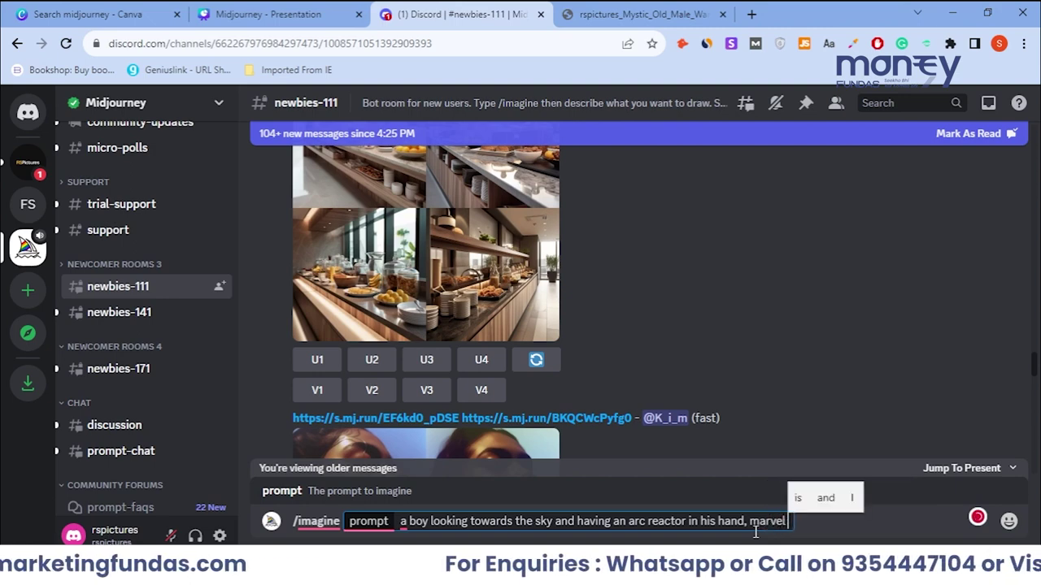
{"action": "type", "text": " sytle "}
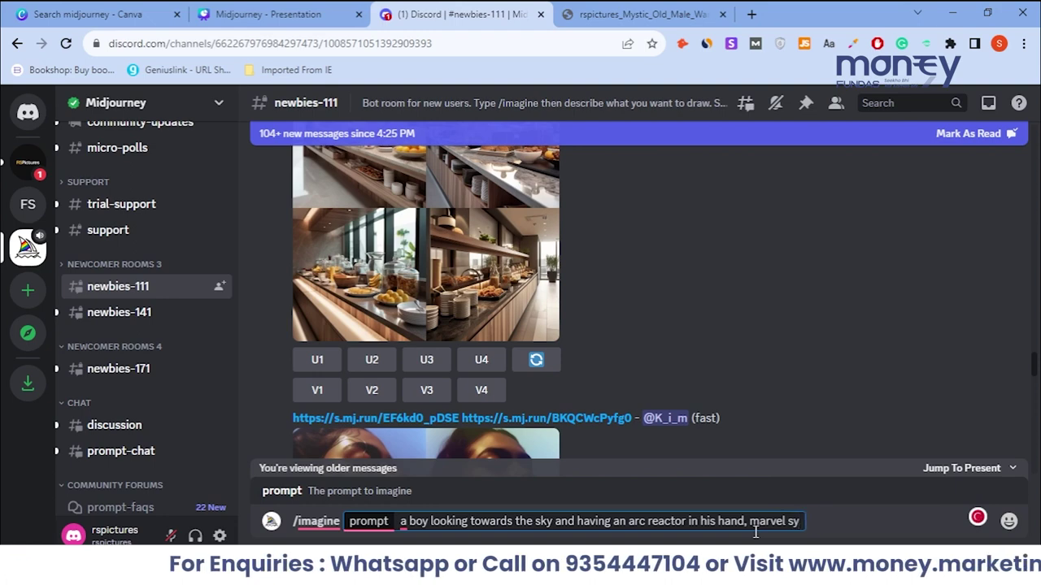
{"action": "type", "text": "tyle"}
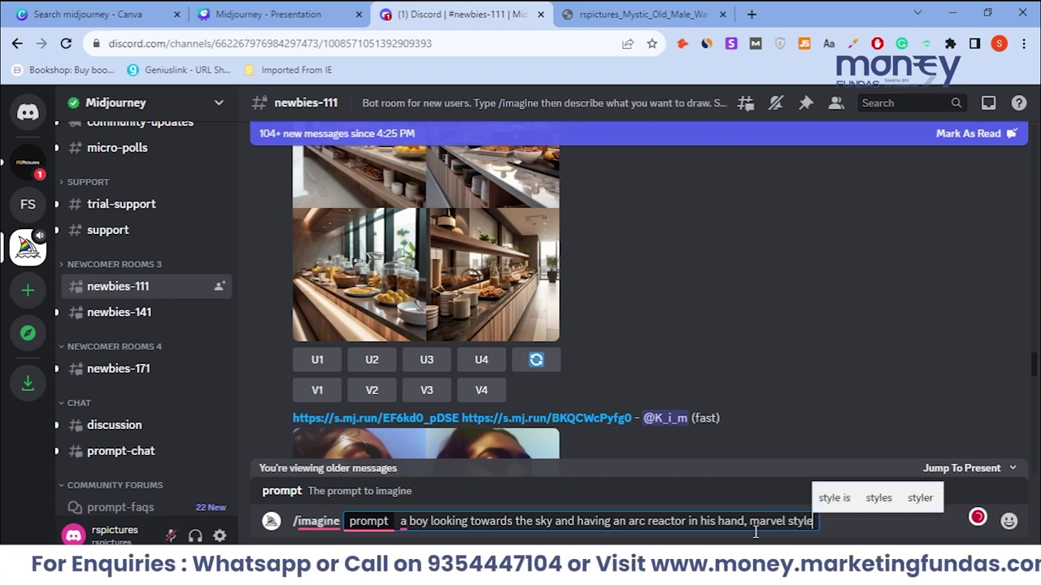
{"action": "type", "text": ", high quality,"}
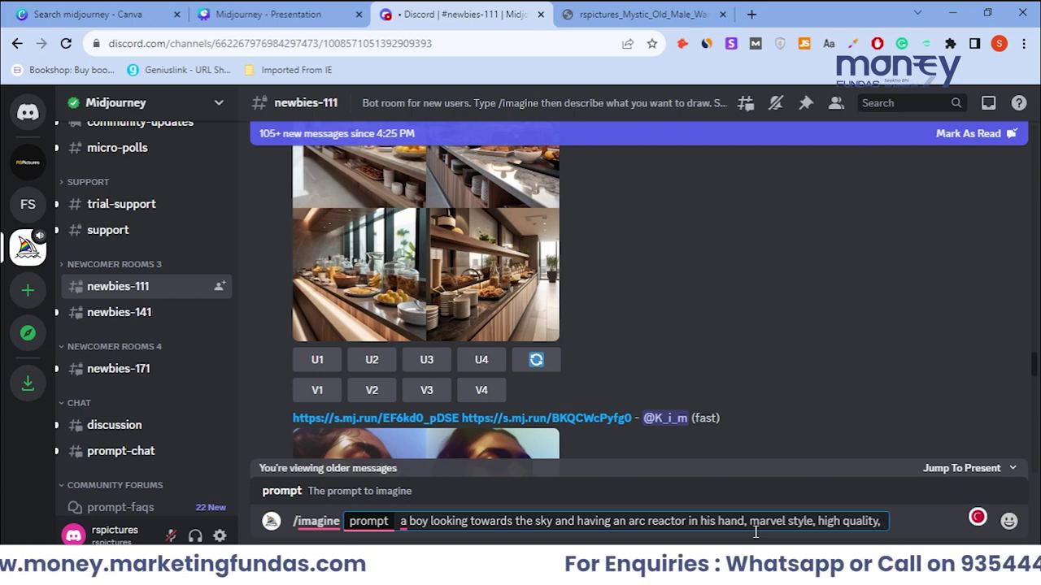
Add the aspect ratio 16:9 at the end of the prompt and submit the /imagine command
{"action": "scroll", "coordinate": [490, 332], "scroll_direction": "up", "scroll_amount": 1}
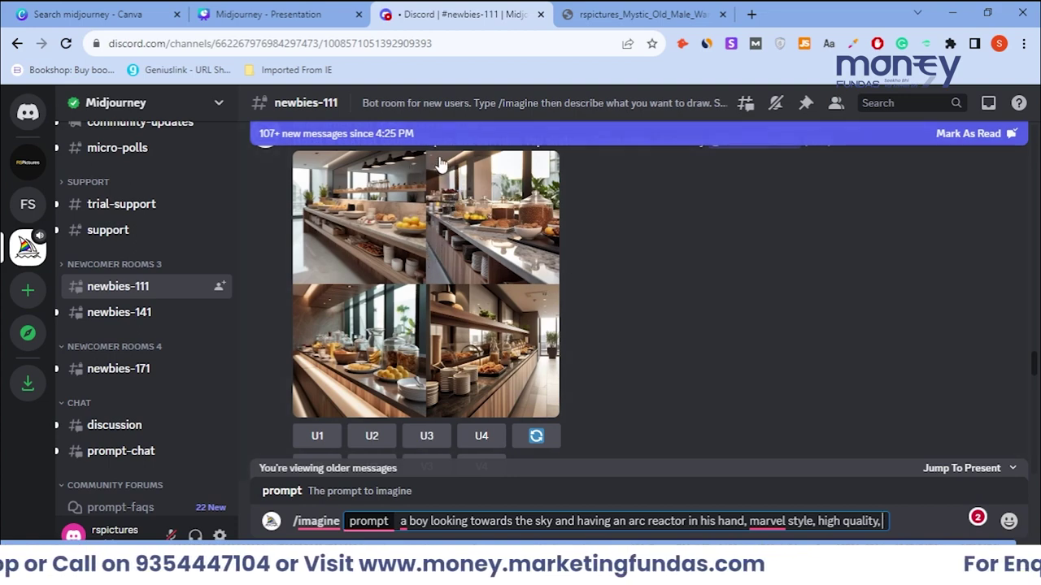
{"action": "scroll", "coordinate": [416, 288], "scroll_direction": "down", "scroll_amount": 1}
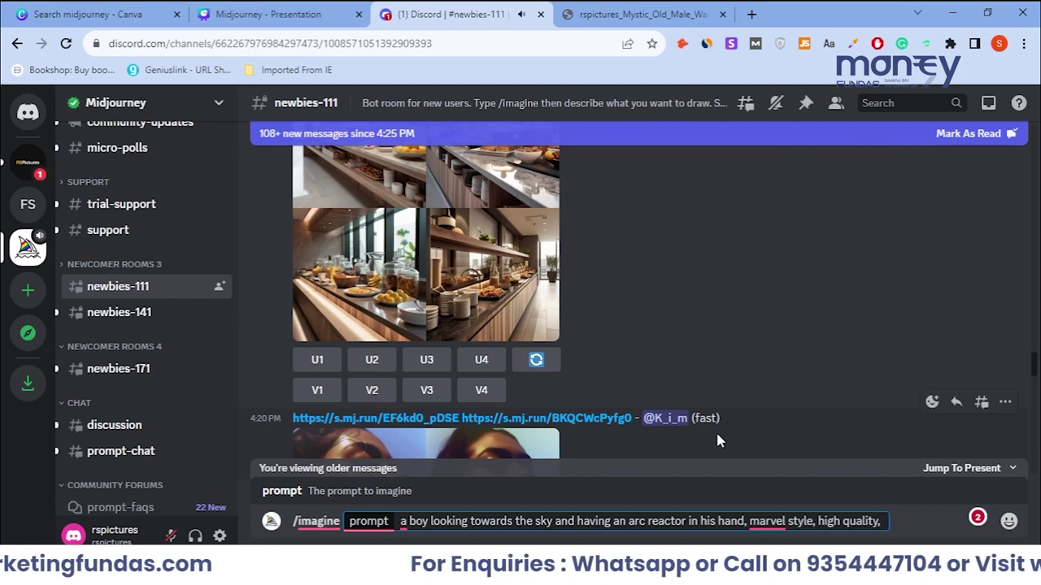
{"action": "type", "text": "16:9"}
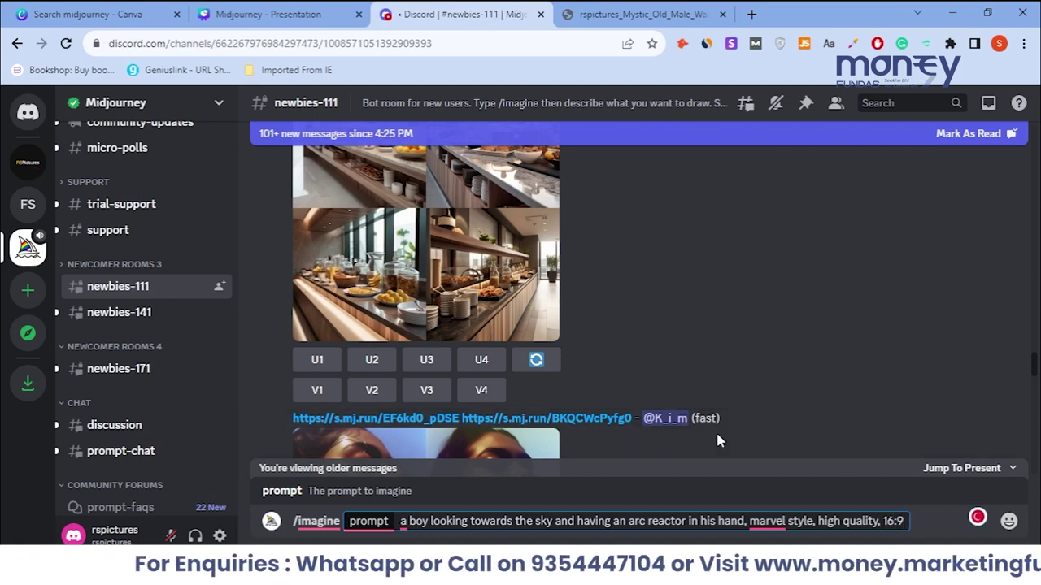
{"action": "key", "text": "BackSpace"}
{"action": "type", "text": "9"}
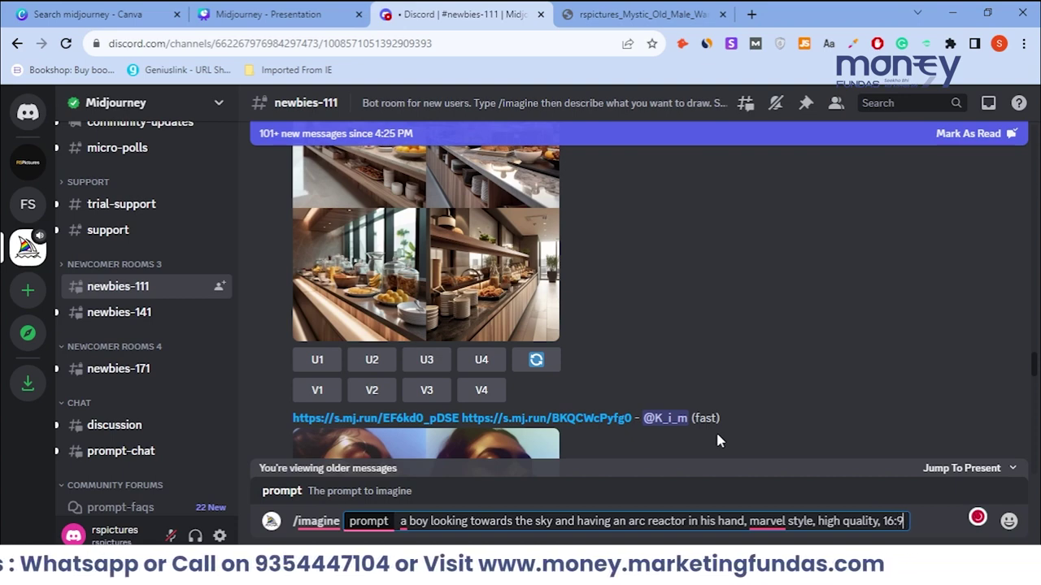
{"action": "key", "text": "Return"}
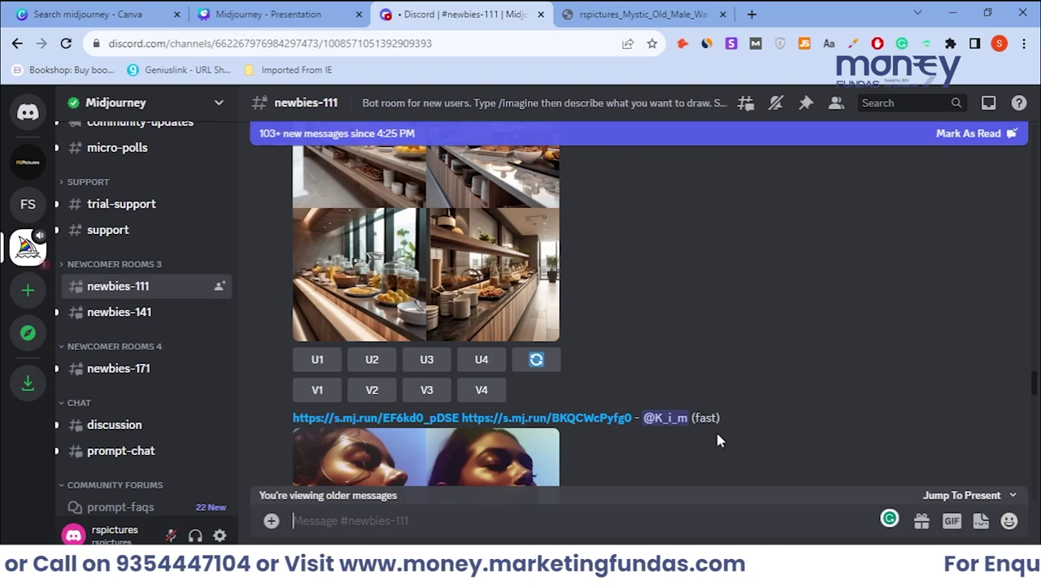
Locate the submitted arc reactor image request among the newest messages in the channel
{"action": "scroll", "coordinate": [716, 440], "scroll_direction": "down", "scroll_amount": 10}
{"action": "scroll", "coordinate": [716, 441], "scroll_direction": "up", "scroll_amount": 10}
{"action": "scroll", "coordinate": [715, 441], "scroll_direction": "down", "scroll_amount": 10}
{"action": "scroll", "coordinate": [717, 440], "scroll_direction": "down", "scroll_amount": 10}
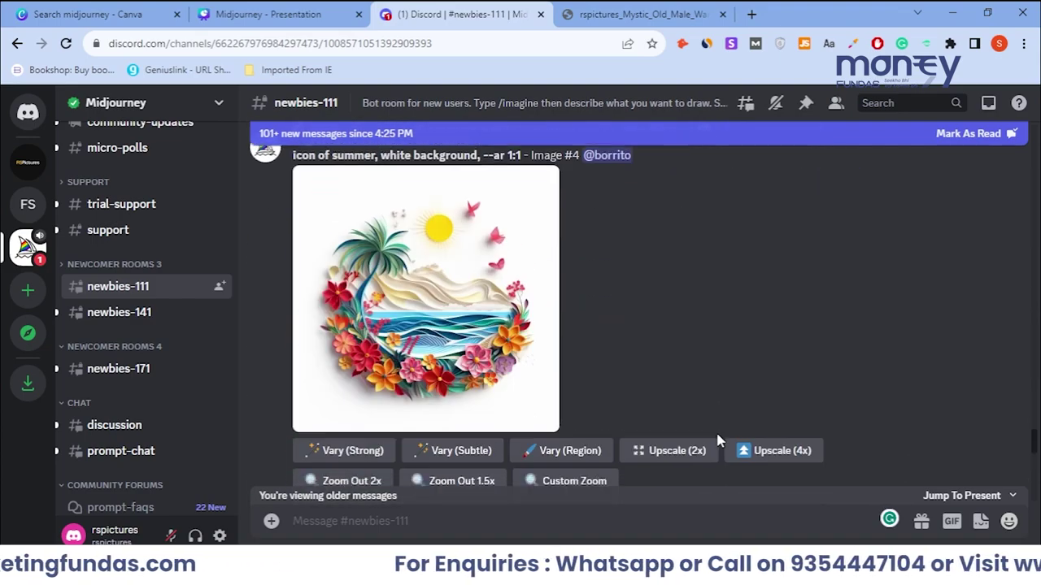
{"action": "scroll", "coordinate": [717, 440], "scroll_direction": "up", "scroll_amount": 6}
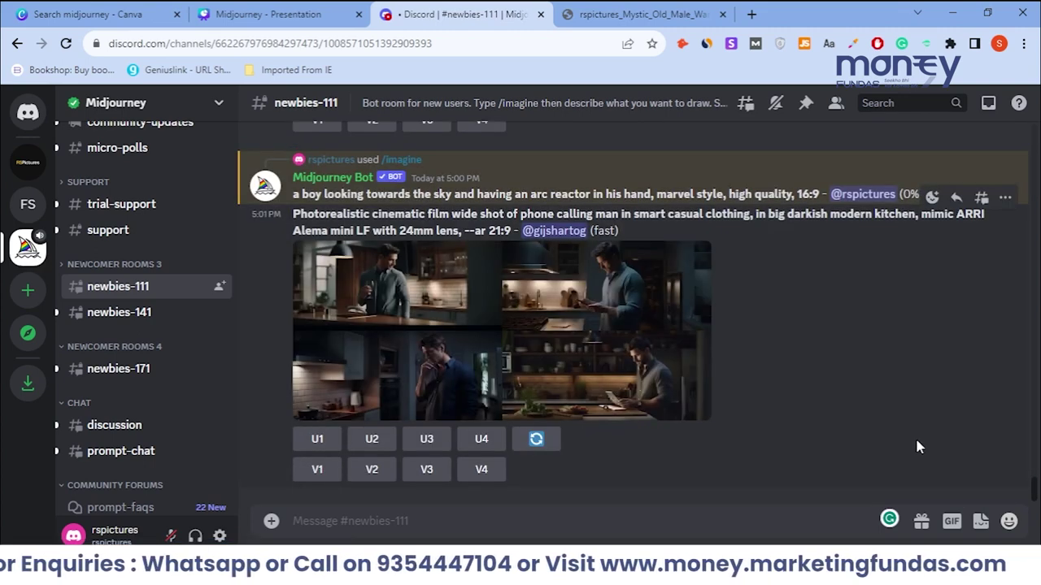
Find the finished arc reactor image grid in the channel and open it at full size in the browser
{"action": "scroll", "coordinate": [915, 446], "scroll_direction": "up", "scroll_amount": 3}
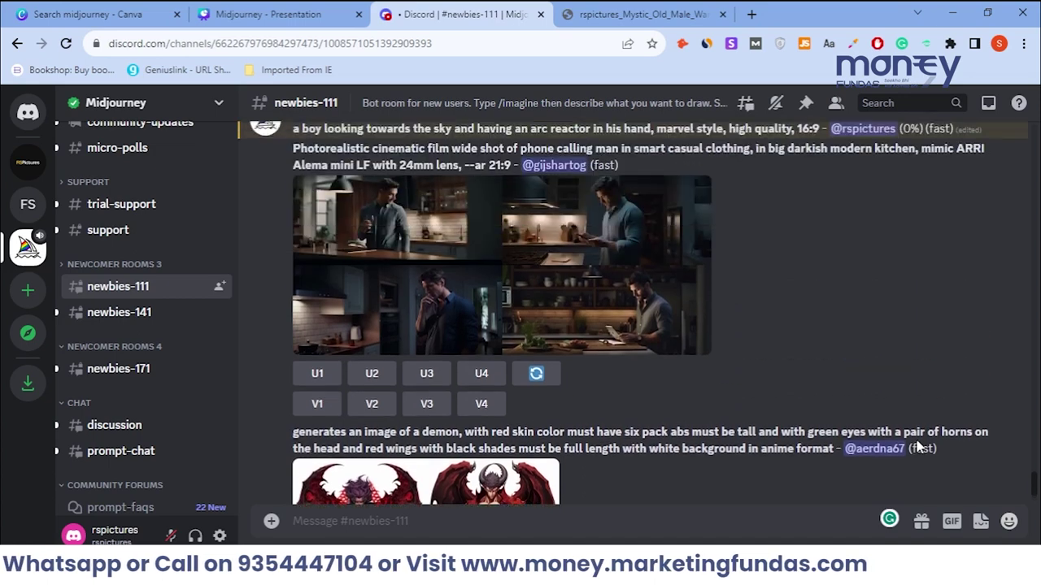
{"action": "scroll", "coordinate": [917, 447], "scroll_direction": "up", "scroll_amount": 2}
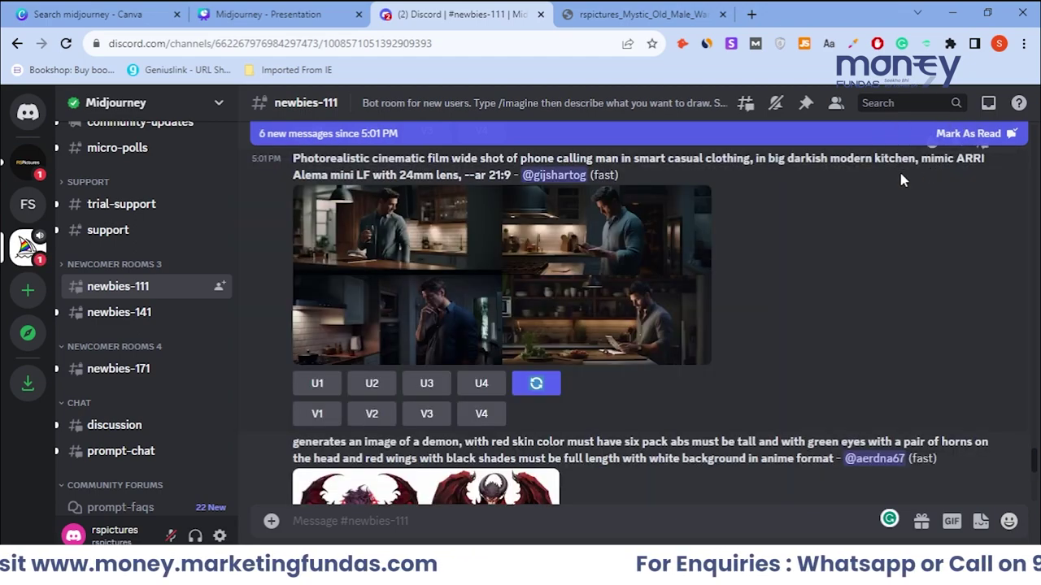
{"action": "scroll", "coordinate": [827, 302], "scroll_direction": "down", "scroll_amount": 10}
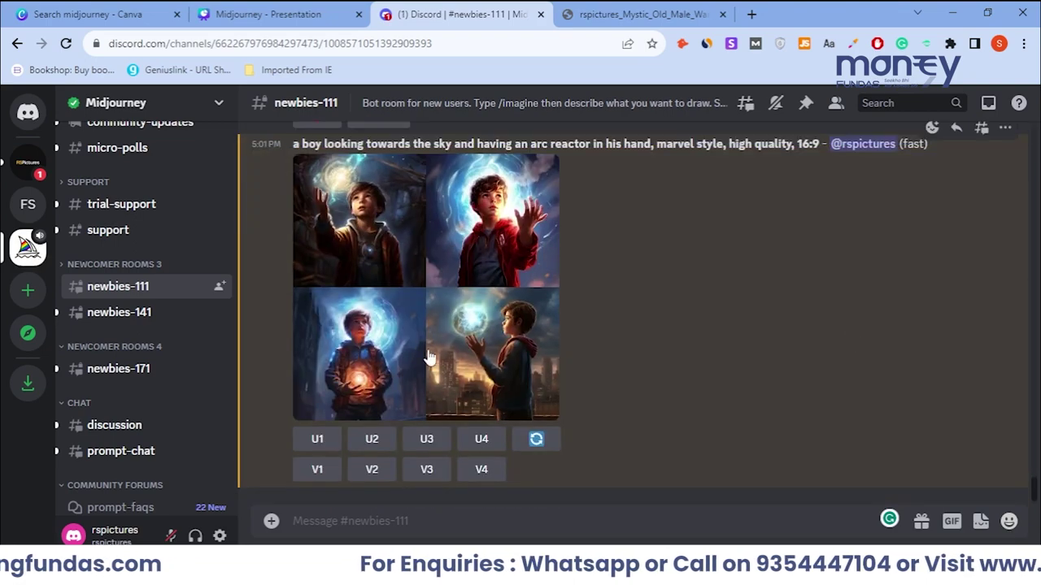
{"action": "left_click", "coordinate": [421, 338]}
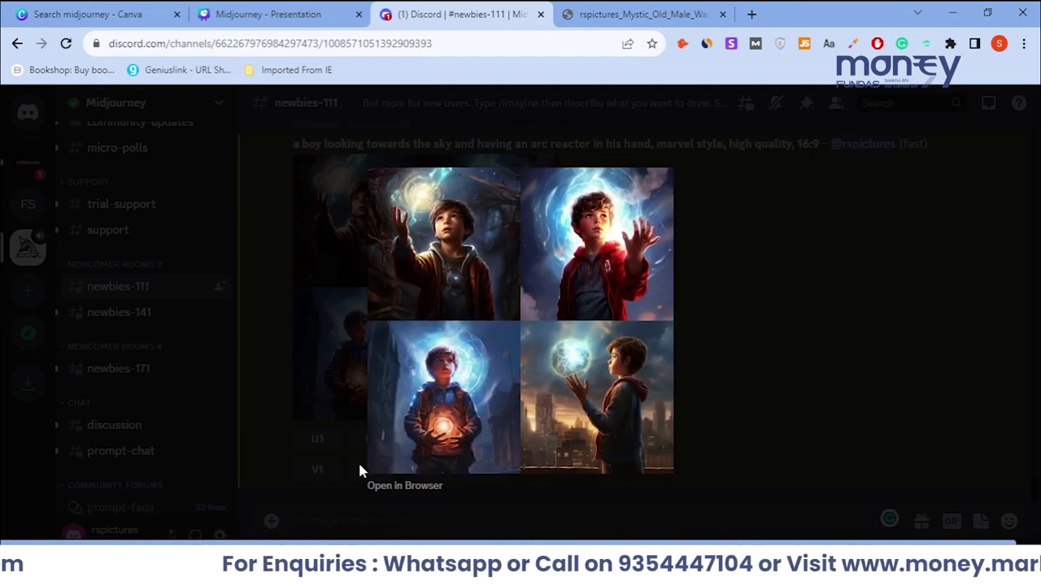
{"action": "left_click", "coordinate": [383, 486]}
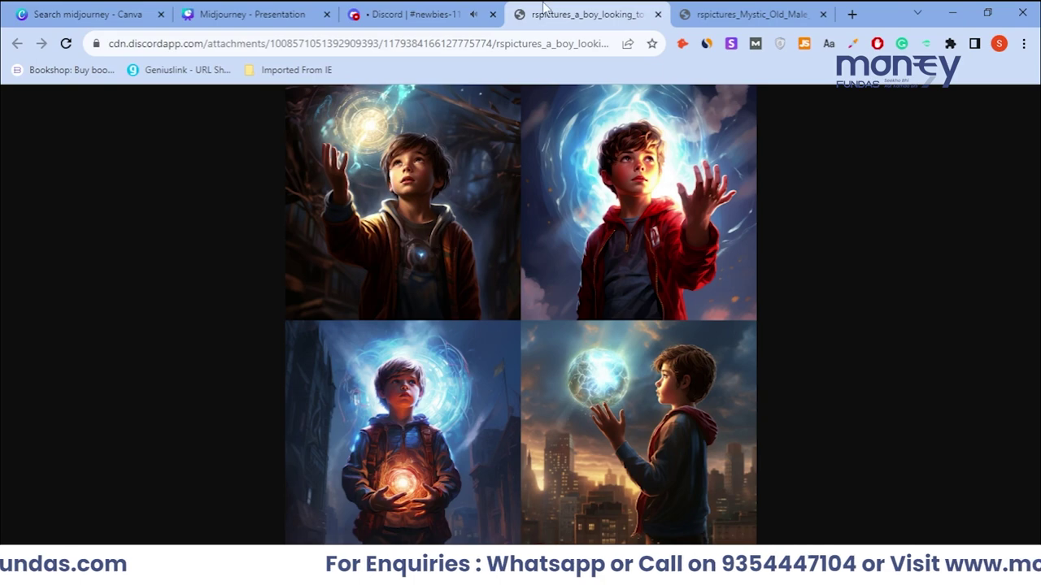
Return to the arc reactor image grid in the newbies-111 channel and request variations of its first image
{"action": "left_click", "coordinate": [475, 10]}
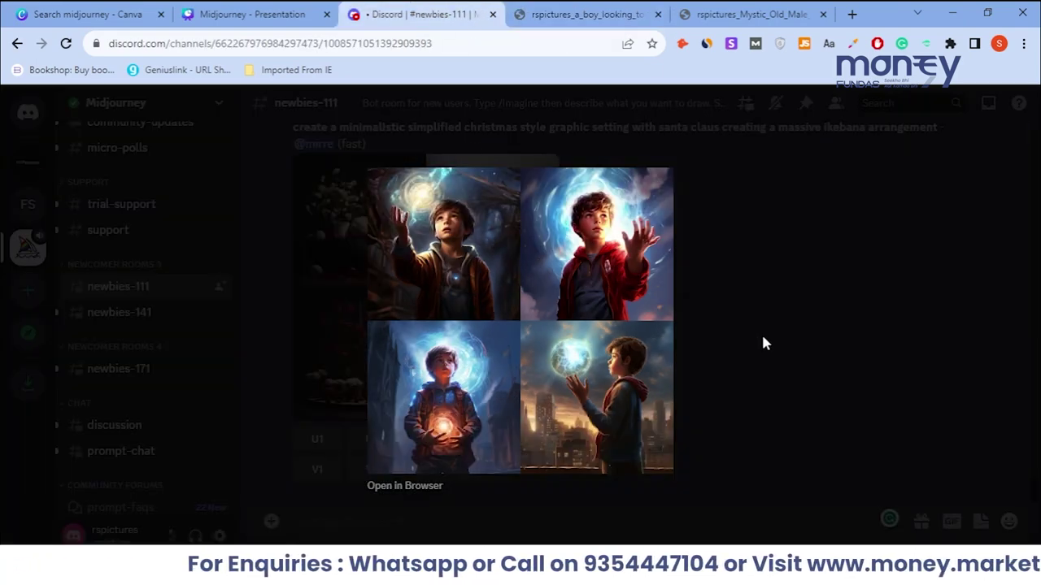
{"action": "left_click", "coordinate": [763, 343]}
{"action": "scroll", "coordinate": [385, 418], "scroll_direction": "up", "scroll_amount": 2}
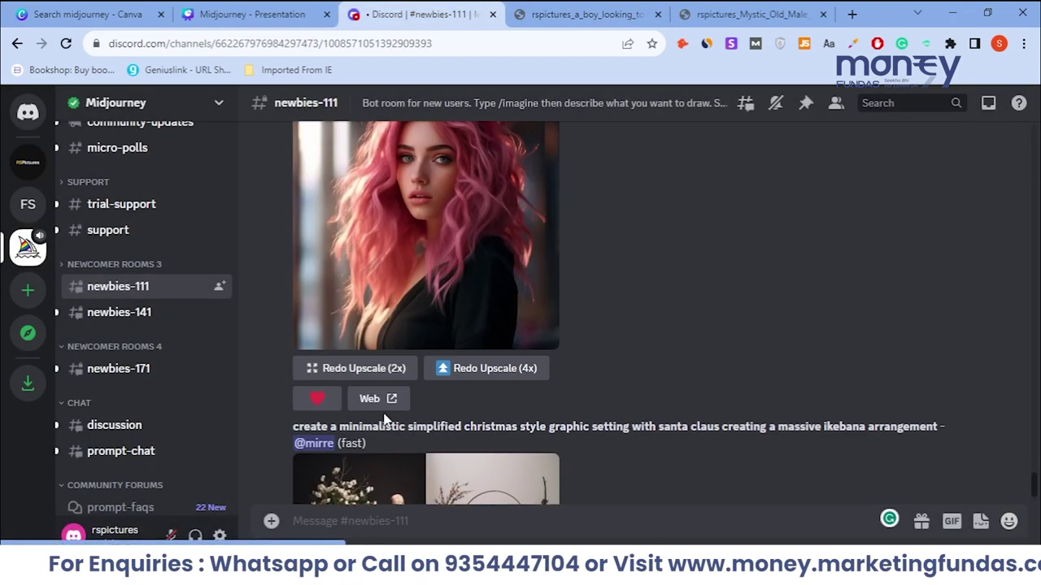
{"action": "scroll", "coordinate": [385, 418], "scroll_direction": "up", "scroll_amount": 10}
{"action": "scroll", "coordinate": [385, 421], "scroll_direction": "up", "scroll_amount": 3}
{"action": "scroll", "coordinate": [385, 421], "scroll_direction": "down", "scroll_amount": 3}
{"action": "scroll", "coordinate": [383, 409], "scroll_direction": "up", "scroll_amount": 4}
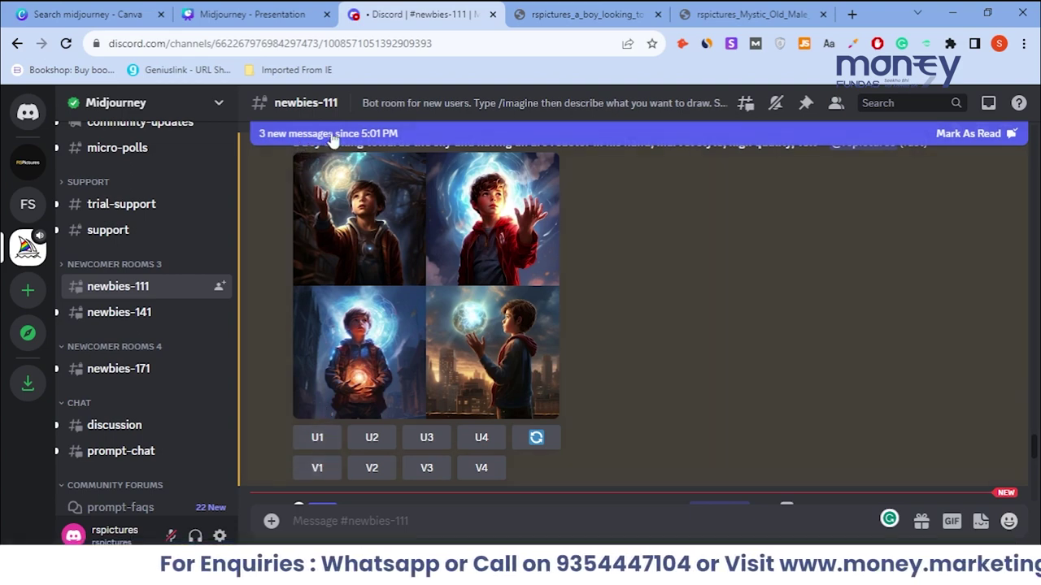
{"action": "left_click", "coordinate": [309, 476]}
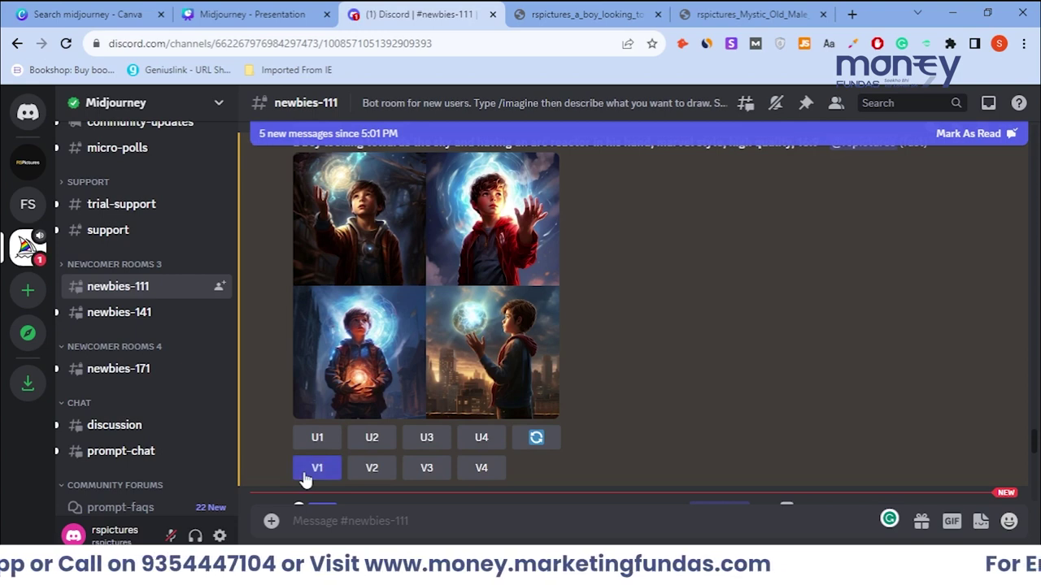
Compare the original grid with the variations of its first image and open the variations grid at full size in the browser
{"action": "scroll", "coordinate": [1036, 443], "scroll_direction": "down", "scroll_amount": 2}
{"action": "left_click_drag", "start_coordinate": [1036, 443], "coordinate": [1037, 494]}
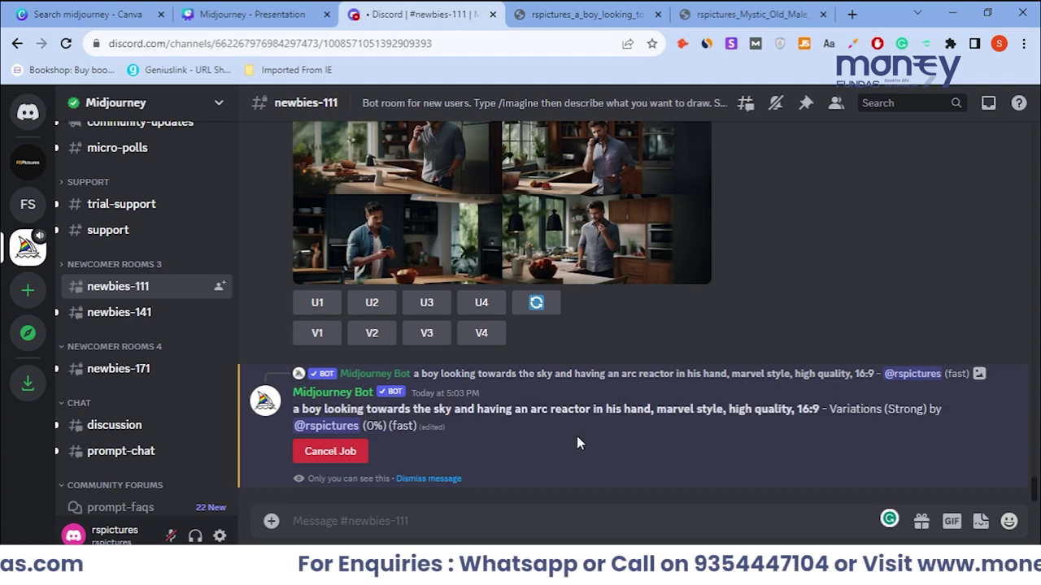
{"action": "scroll", "coordinate": [577, 377], "scroll_direction": "up", "scroll_amount": 10}
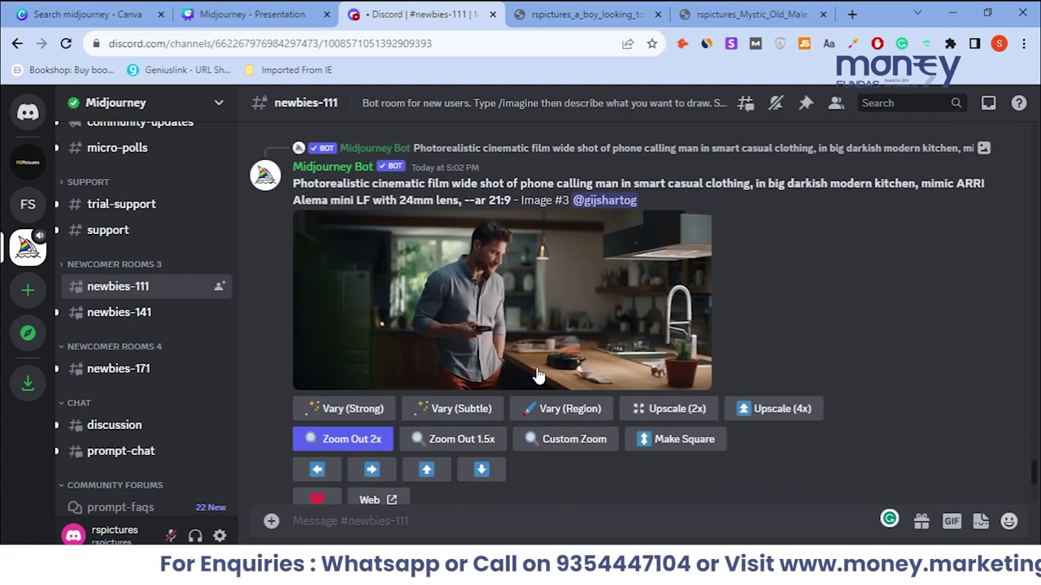
{"action": "scroll", "coordinate": [537, 376], "scroll_direction": "up", "scroll_amount": 10}
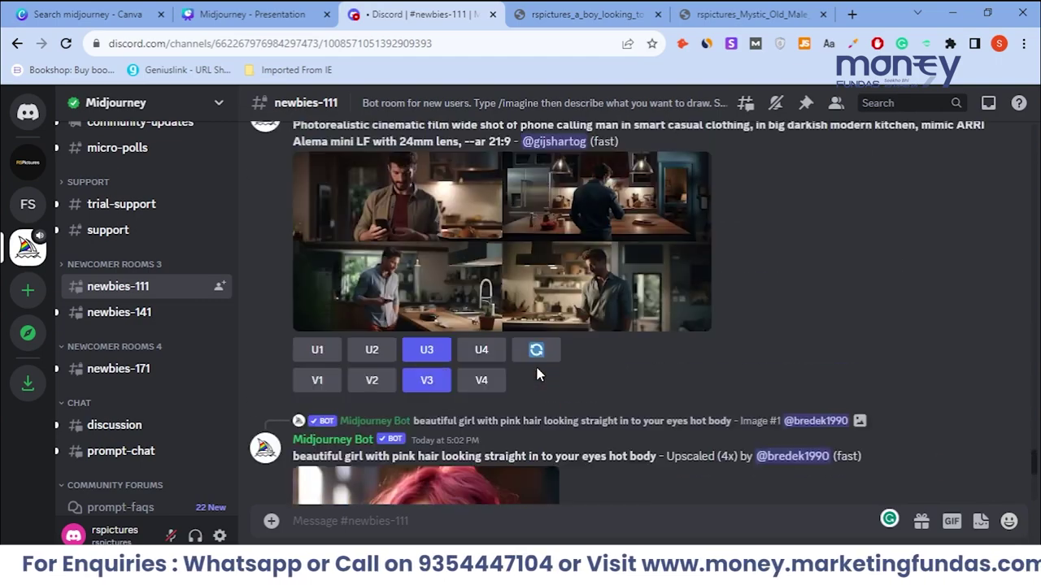
{"action": "scroll", "coordinate": [536, 375], "scroll_direction": "up", "scroll_amount": 10}
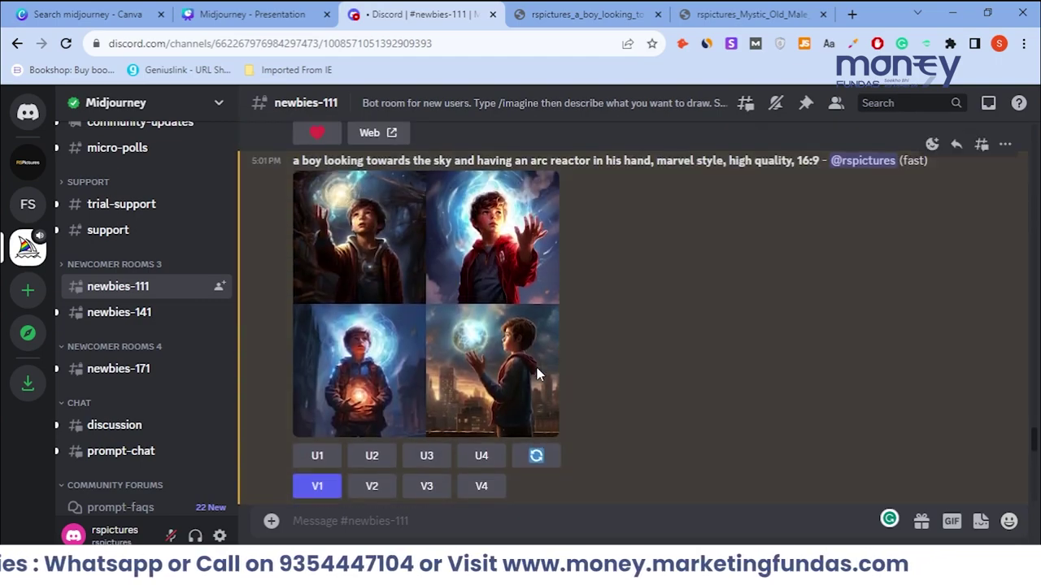
{"action": "scroll", "coordinate": [536, 375], "scroll_direction": "down", "scroll_amount": 10}
{"action": "scroll", "coordinate": [695, 410], "scroll_direction": "down", "scroll_amount": 15}
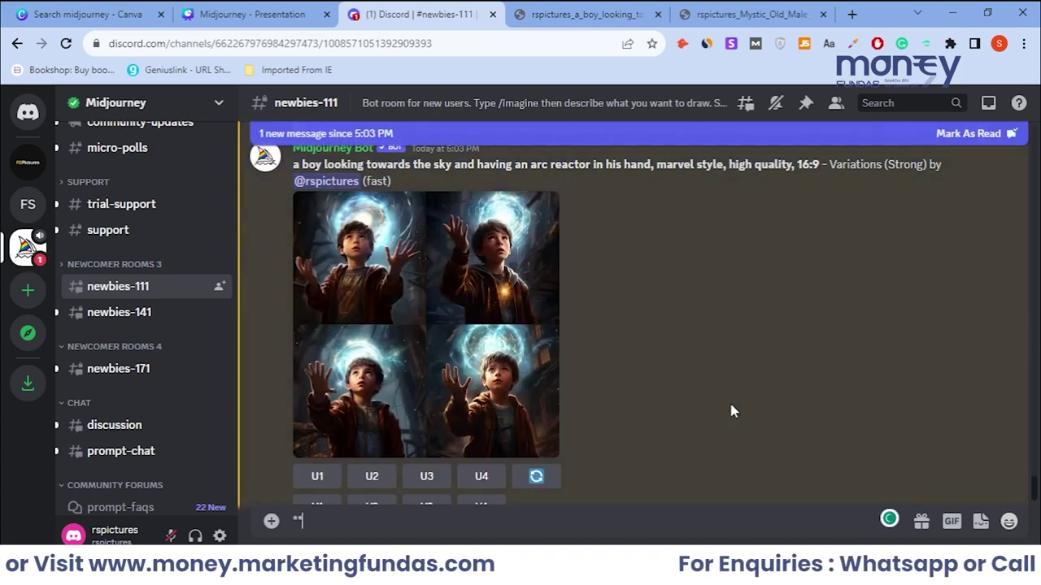
{"action": "left_click", "coordinate": [425, 339]}
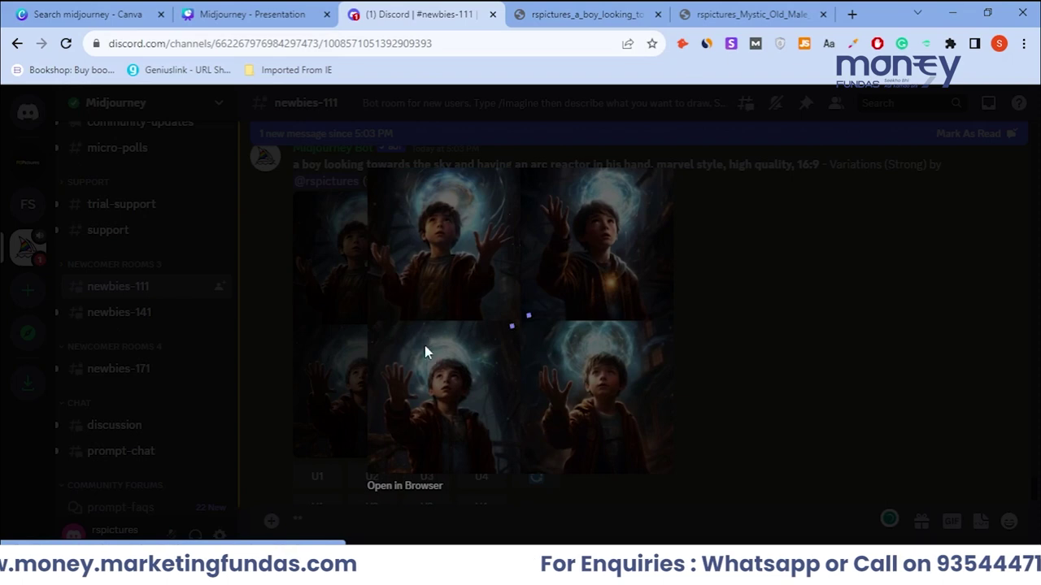
{"action": "left_click", "coordinate": [399, 488]}
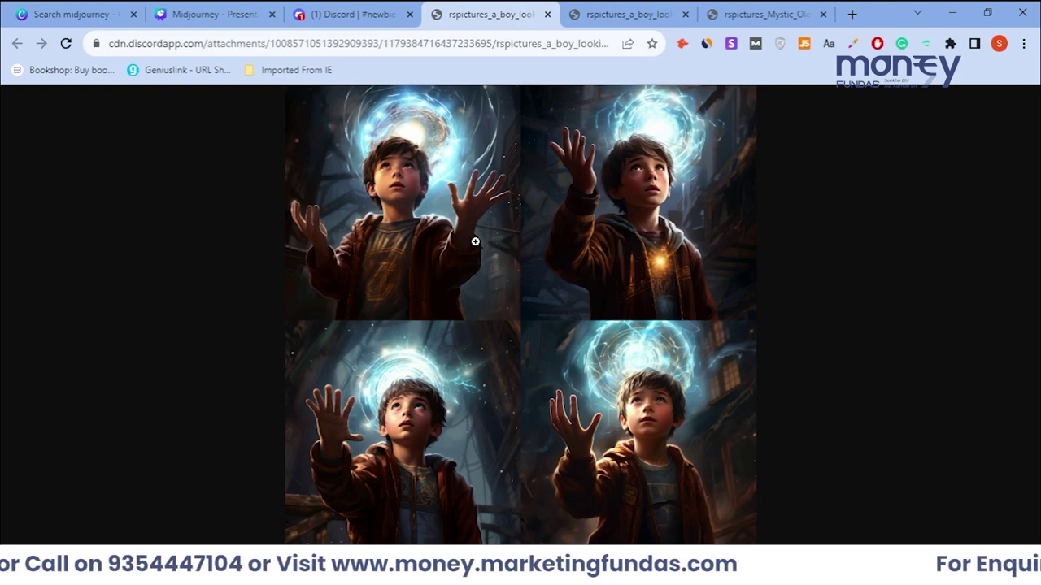
Return to the variations message in Discord, examine the 16:9 ratio in its prompt and enlarge the image grid
{"action": "left_click", "coordinate": [350, 14]}
{"action": "left_click", "coordinate": [956, 395]}
{"action": "scroll", "coordinate": [611, 379], "scroll_direction": "up", "scroll_amount": 2}
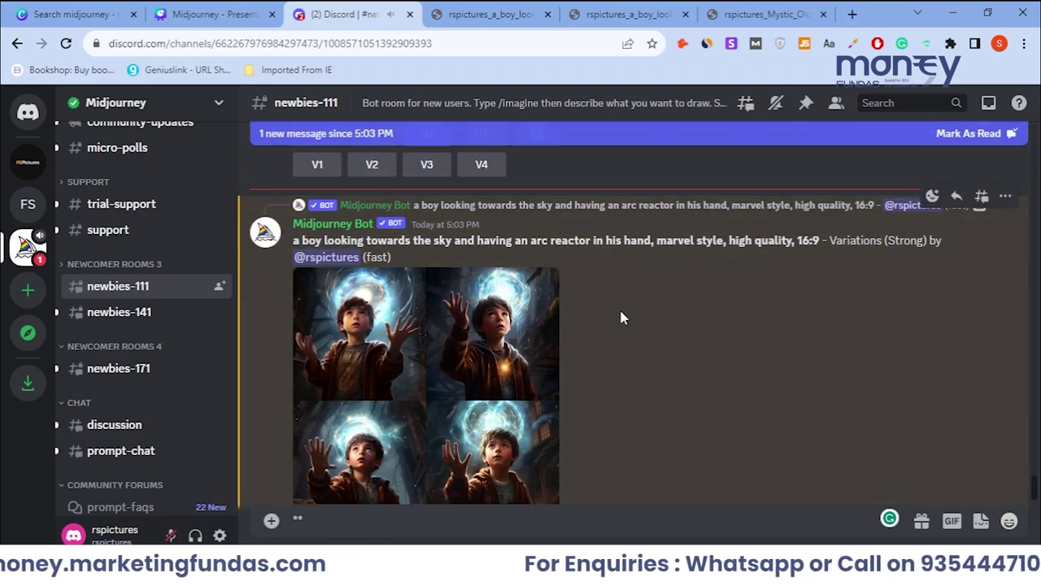
{"action": "mouse_move", "coordinate": [799, 236]}
{"action": "left_mouse_down"}
{"action": "mouse_move", "coordinate": [819, 239]}
{"action": "mouse_move", "coordinate": [788, 239]}
{"action": "mouse_move", "coordinate": [797, 240]}
{"action": "left_mouse_up"}
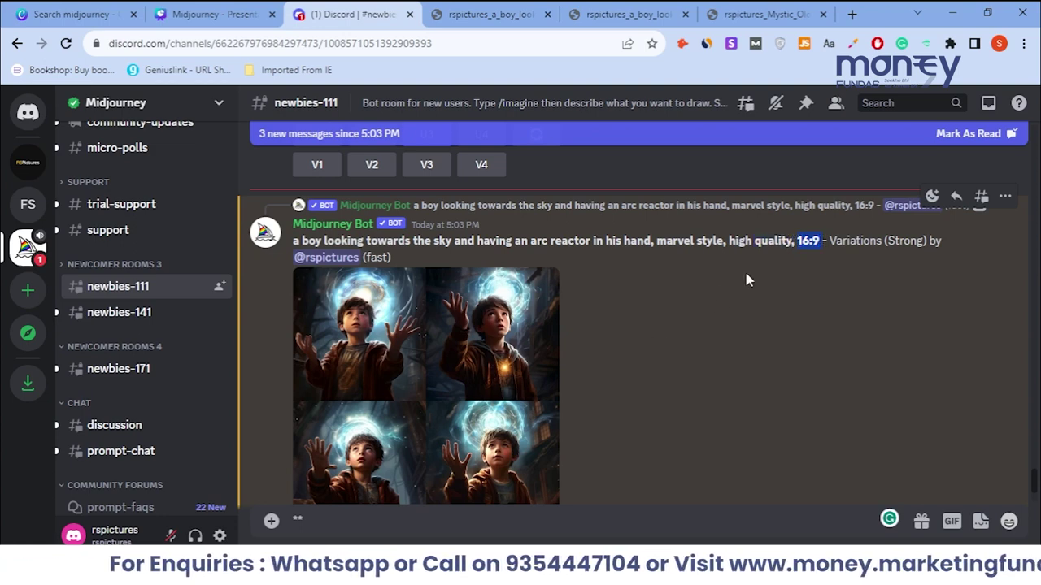
{"action": "left_click", "coordinate": [796, 237]}
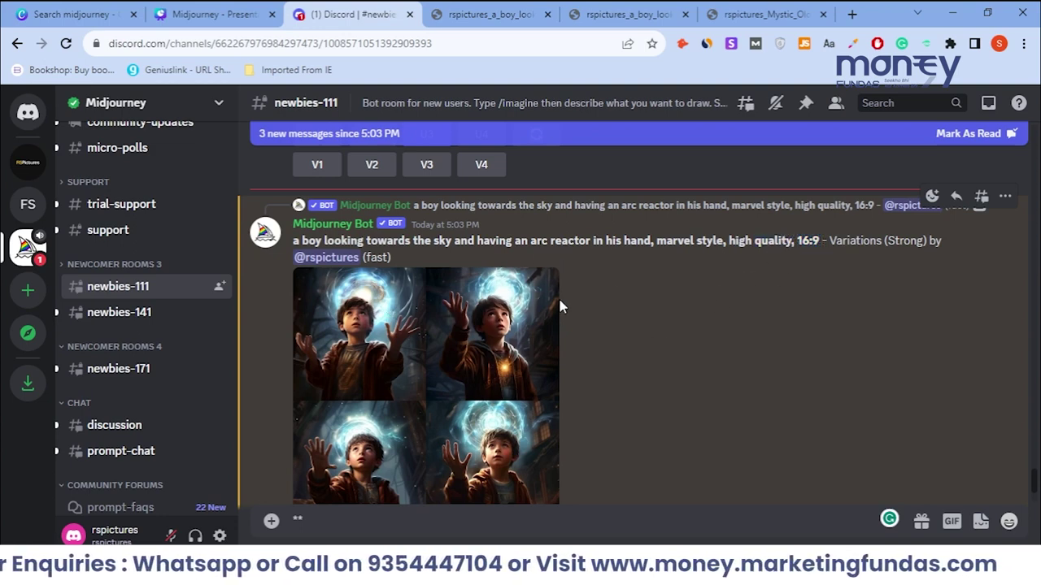
{"action": "scroll", "coordinate": [394, 346], "scroll_direction": "down", "scroll_amount": 2}
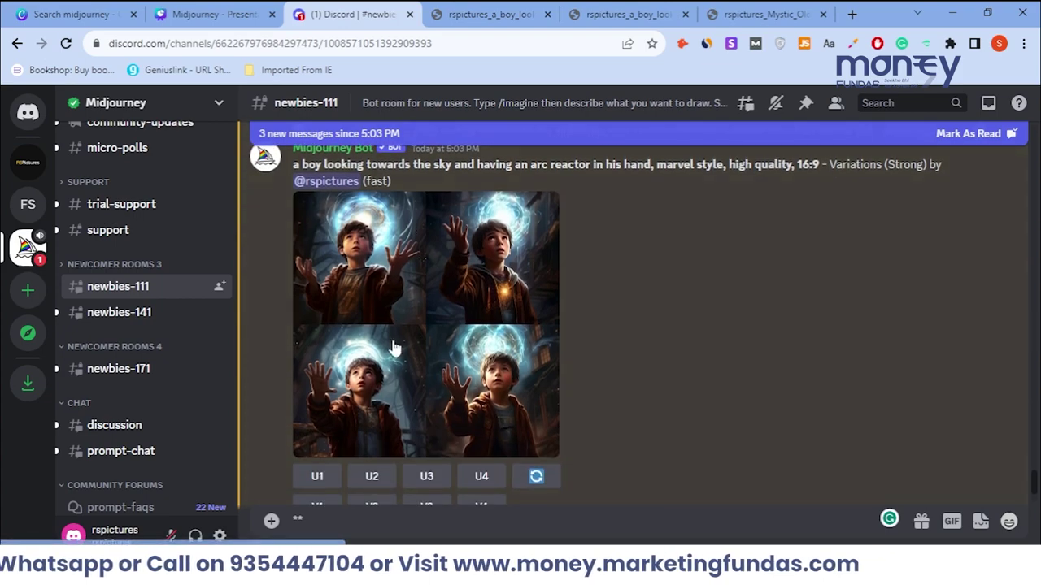
{"action": "left_click", "coordinate": [394, 348]}
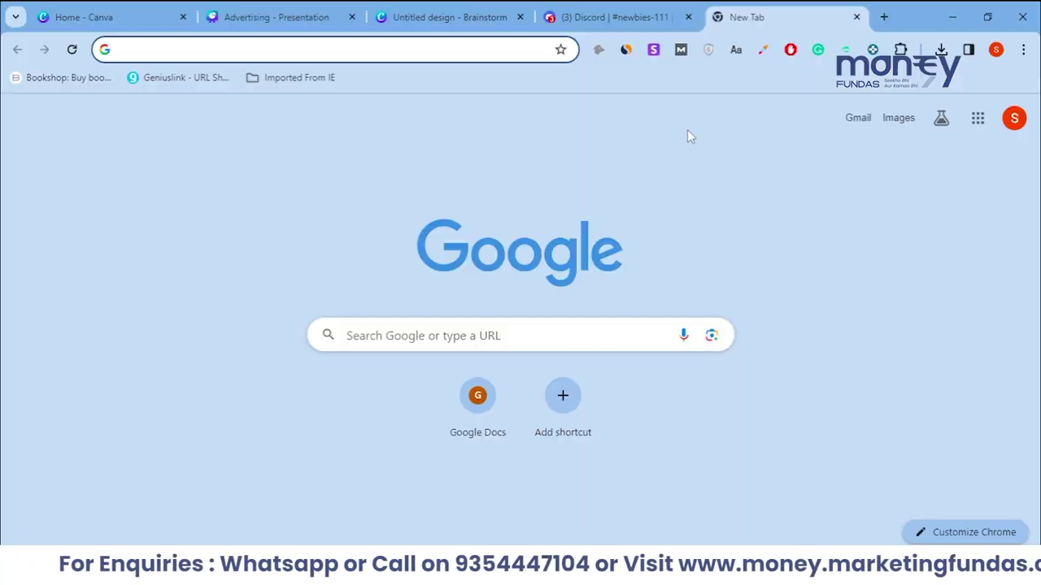
Search Google for "images selling sites"
{"action": "type", "text": "*"}
{"action": "left_click", "coordinate": [756, 183]}
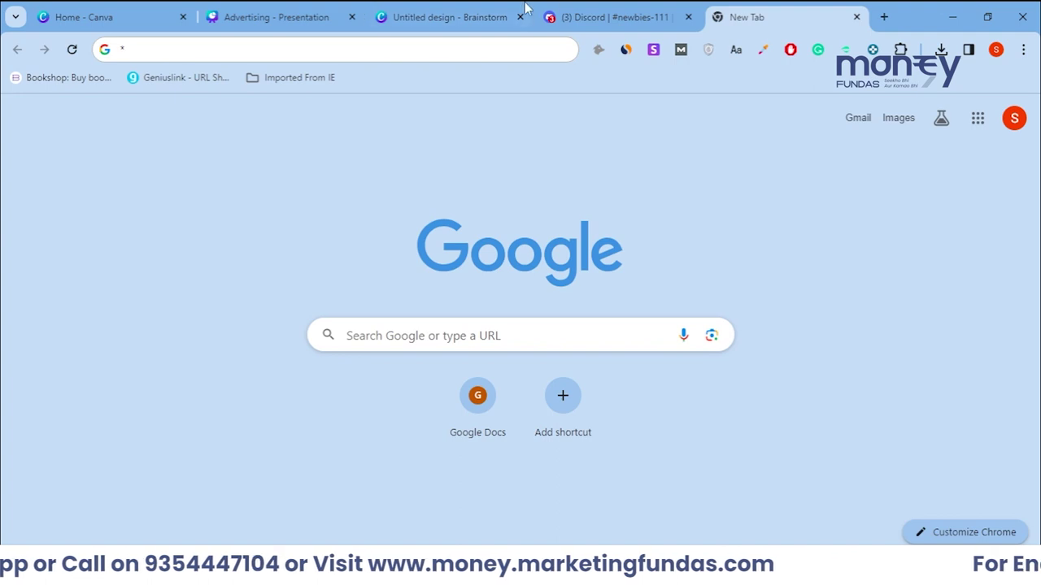
{"action": "left_click", "coordinate": [365, 50]}
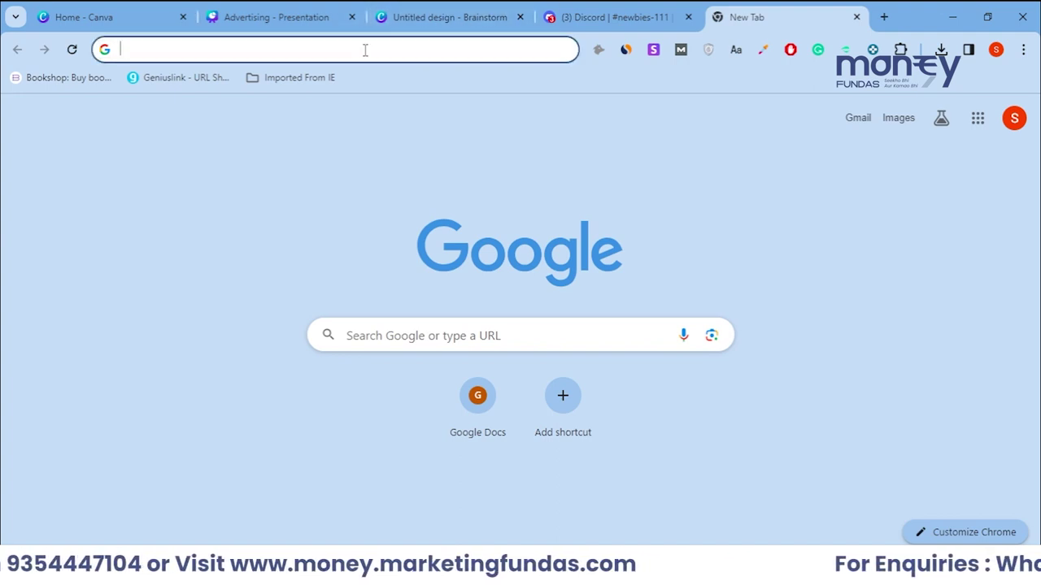
{"action": "type", "text": "images sell"}
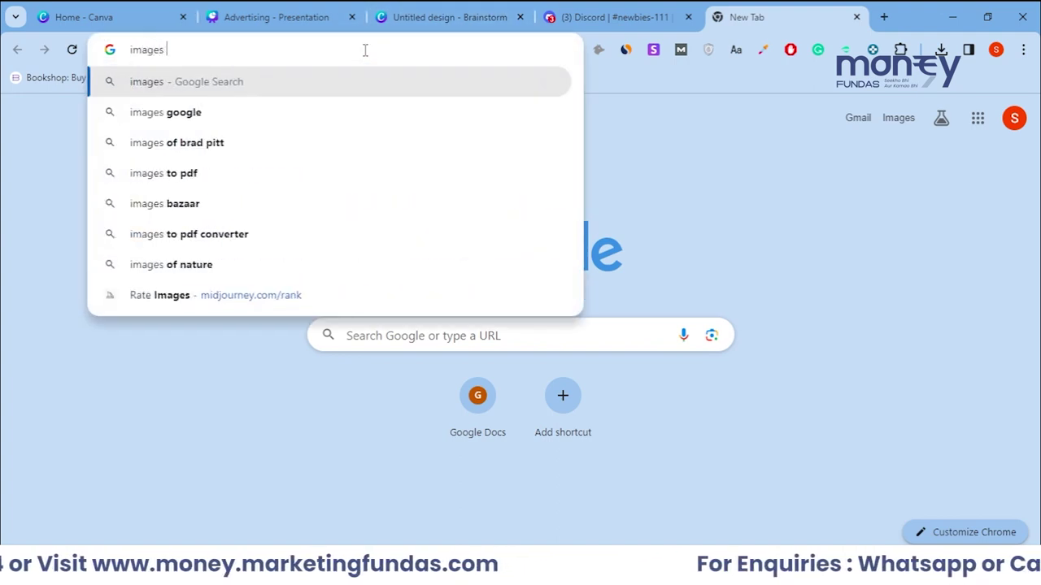
{"action": "type", "text": "ing sites"}
{"action": "key", "text": "Return"}
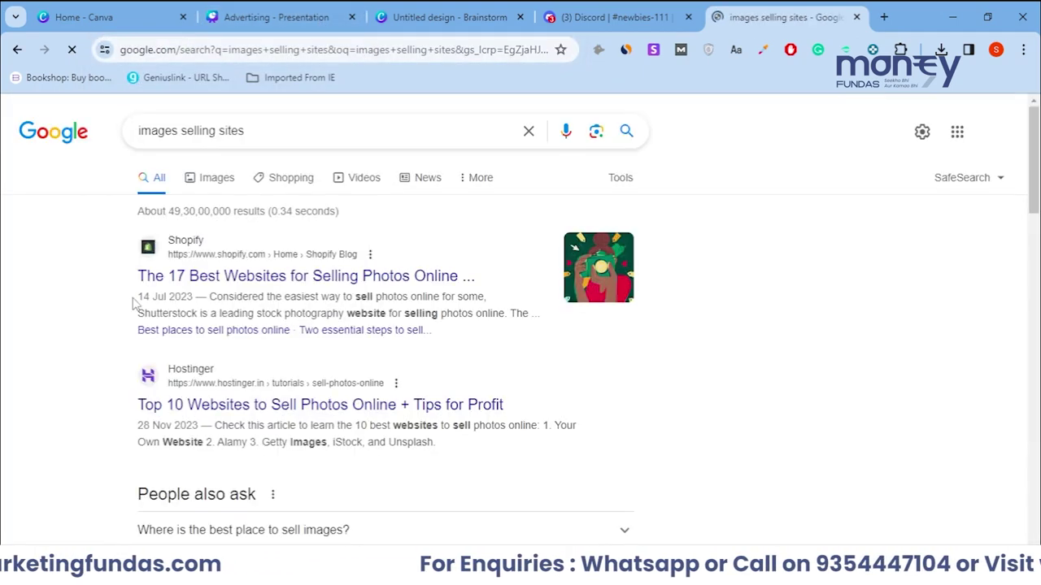
Open Shopify's article on the 17 best websites for selling photos, dismiss the online store offer and examine the listed sites down to Shutterstock
{"action": "scroll", "coordinate": [154, 325], "scroll_direction": "down", "scroll_amount": 2}
{"action": "scroll", "coordinate": [171, 348], "scroll_direction": "up", "scroll_amount": 2}
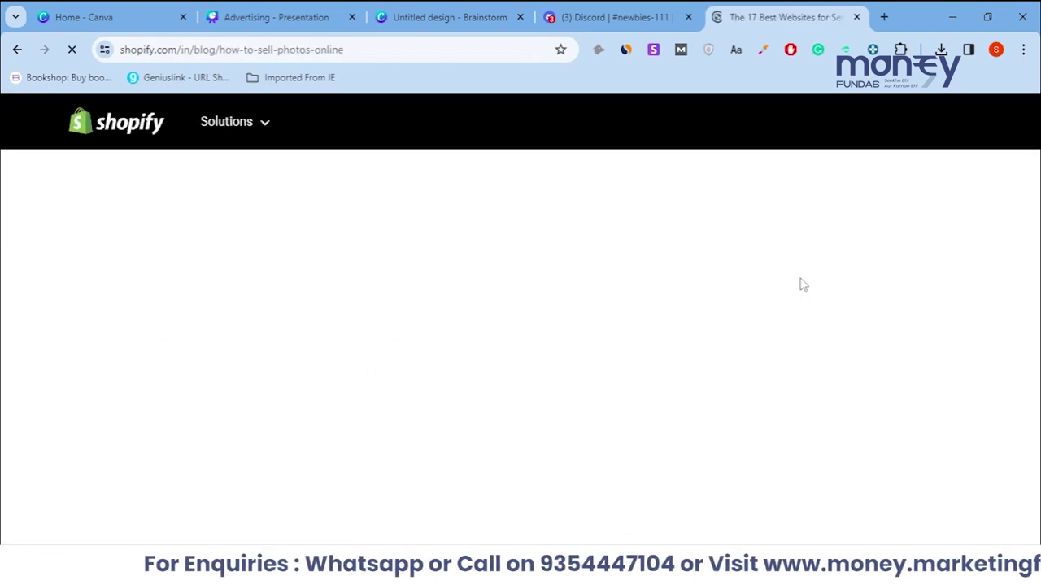
{"action": "scroll", "coordinate": [644, 259], "scroll_direction": "down", "scroll_amount": 15}
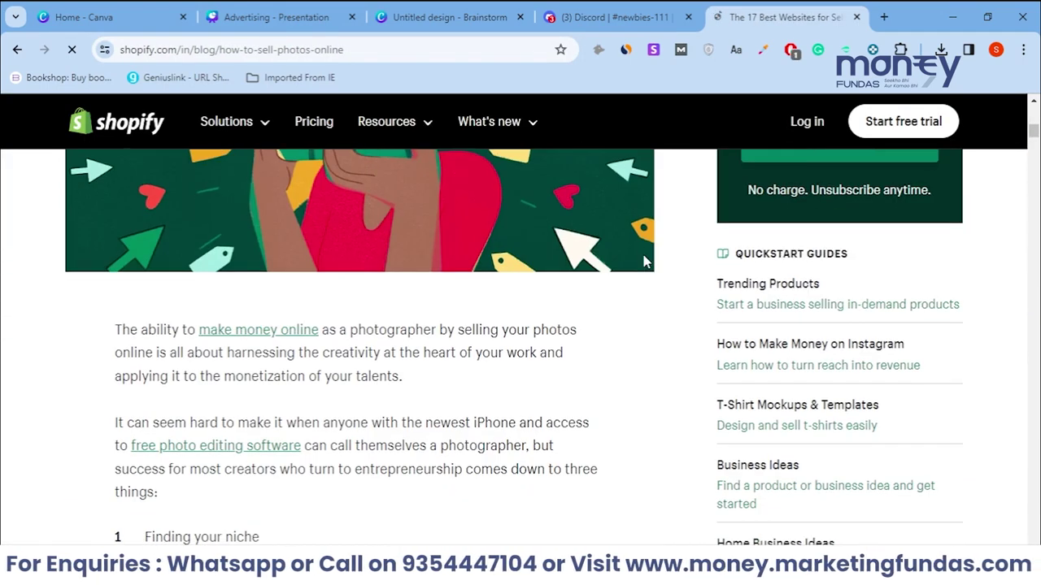
{"action": "scroll", "coordinate": [643, 262], "scroll_direction": "down", "scroll_amount": 12}
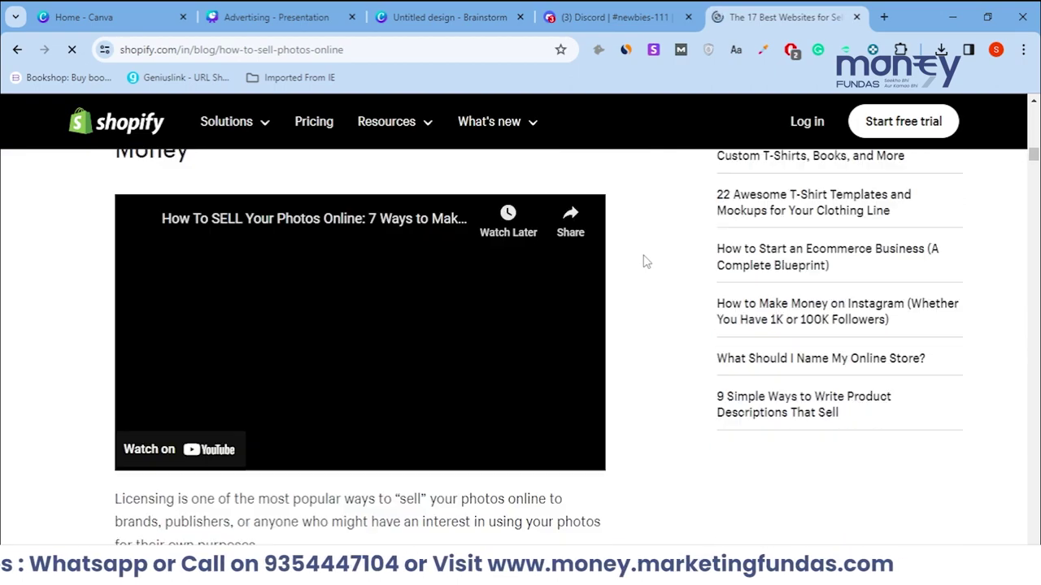
{"action": "scroll", "coordinate": [644, 260], "scroll_direction": "down", "scroll_amount": 4}
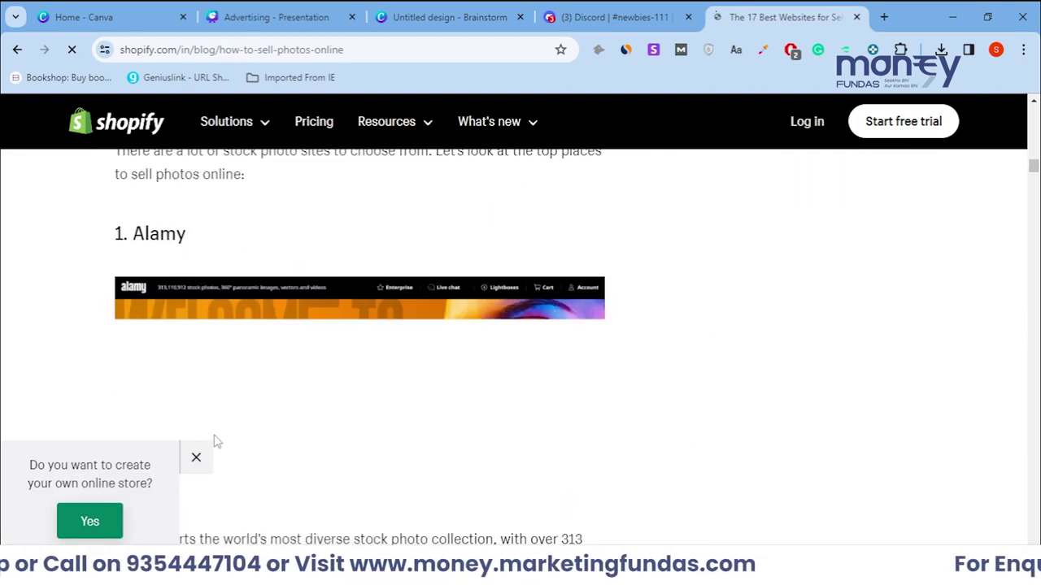
{"action": "left_click", "coordinate": [196, 458]}
{"action": "scroll", "coordinate": [238, 325], "scroll_direction": "down", "scroll_amount": 8}
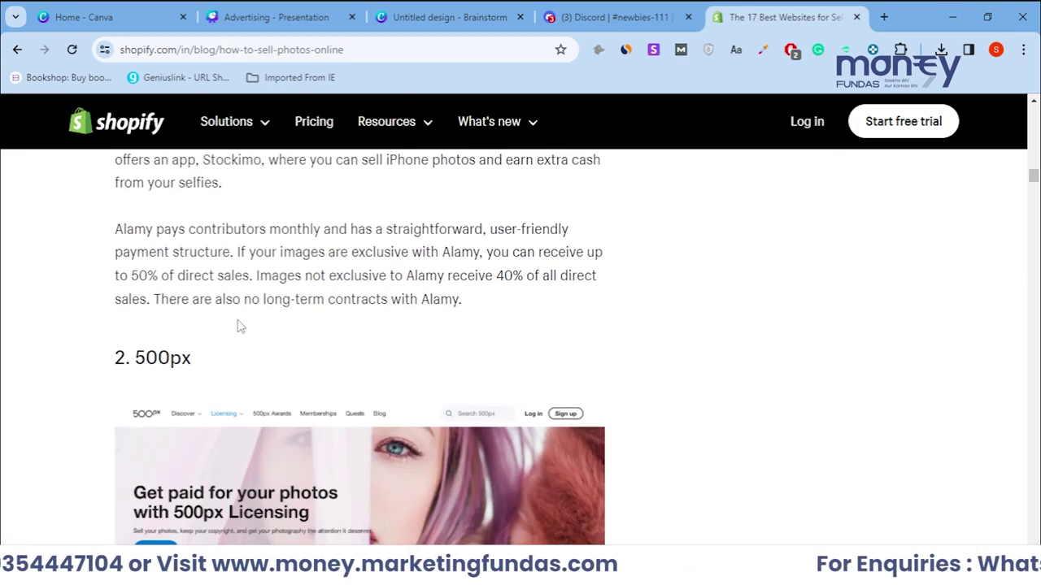
{"action": "scroll", "coordinate": [238, 319], "scroll_direction": "down", "scroll_amount": 3}
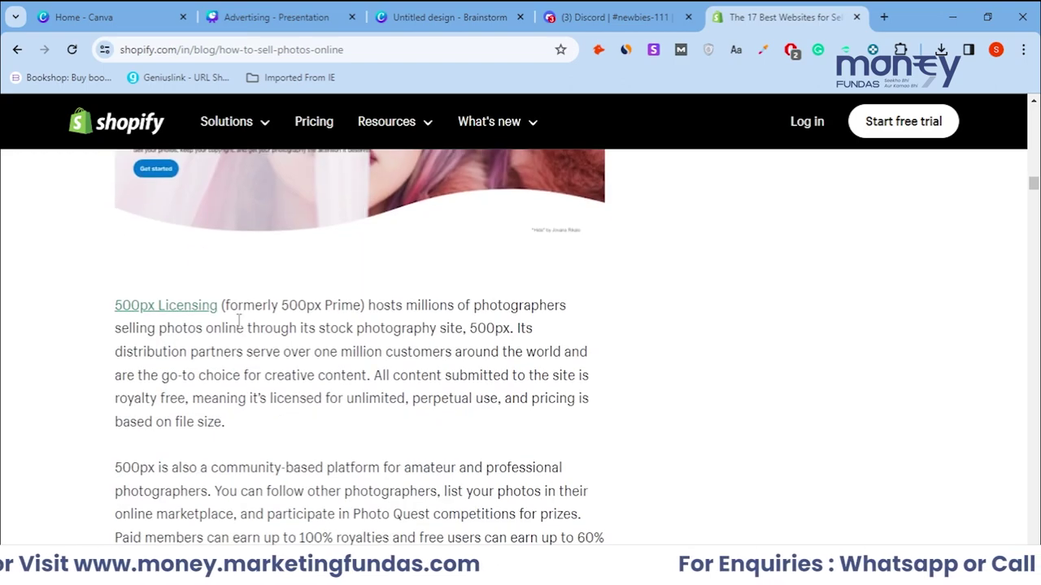
{"action": "scroll", "coordinate": [238, 322], "scroll_direction": "down", "scroll_amount": 9}
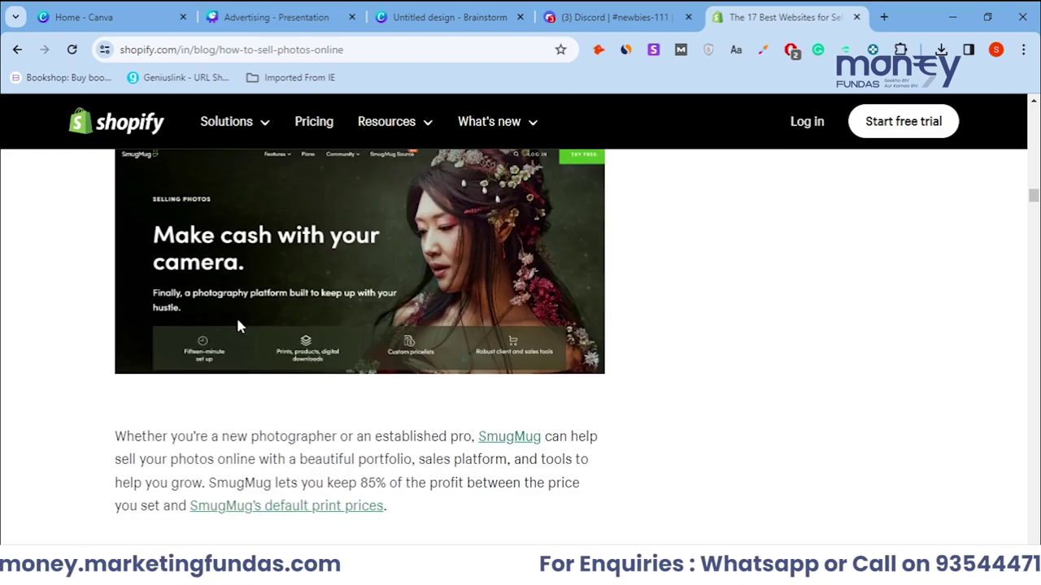
{"action": "scroll", "coordinate": [238, 325], "scroll_direction": "down", "scroll_amount": 2}
{"action": "scroll", "coordinate": [238, 325], "scroll_direction": "up", "scroll_amount": 1}
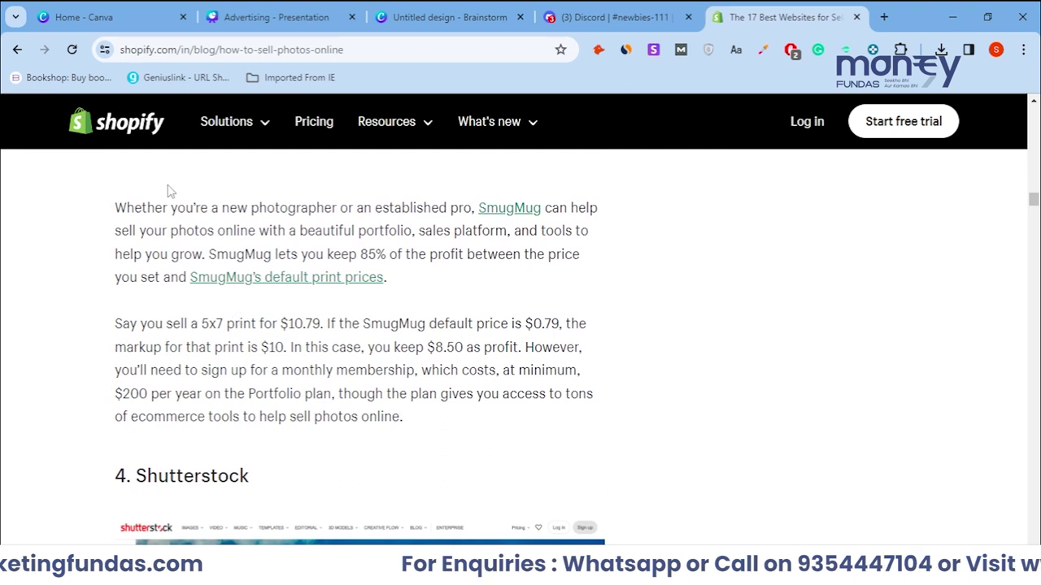
Return to the Google results for "images selling sites" and examine the listed sites, including Shutterstock, Wirestock and Freepik Contributor
{"action": "left_click", "coordinate": [17, 57]}
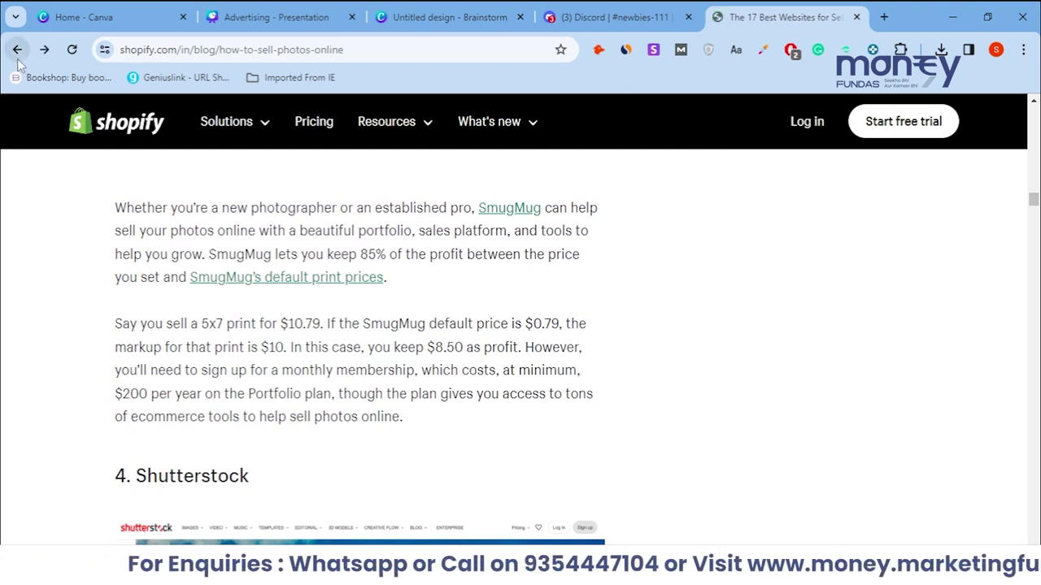
{"action": "left_click_drag", "start_coordinate": [1036, 140], "coordinate": [1036, 265]}
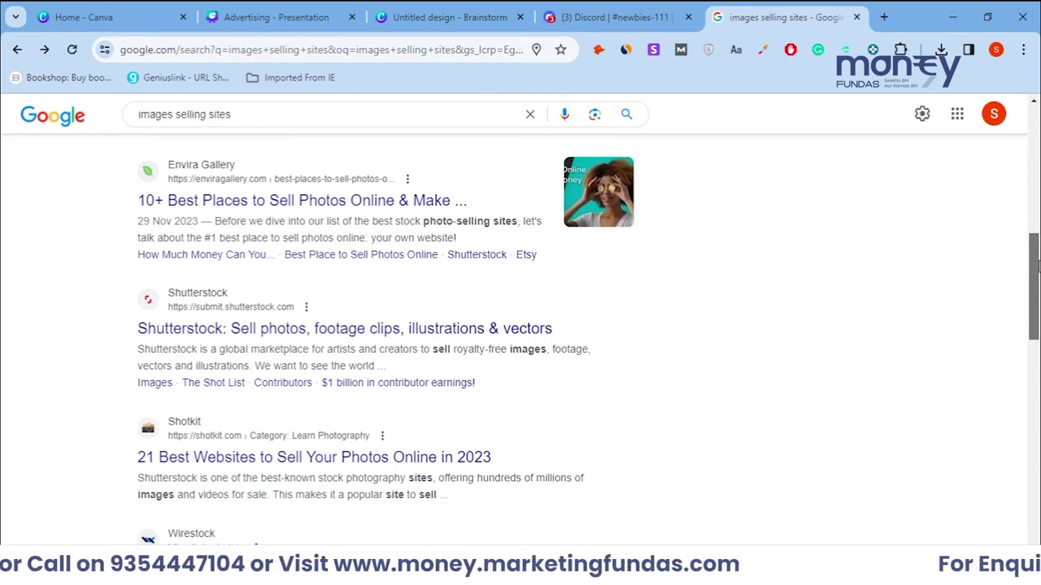
{"action": "left_click_drag", "start_coordinate": [1036, 266], "coordinate": [1036, 295]}
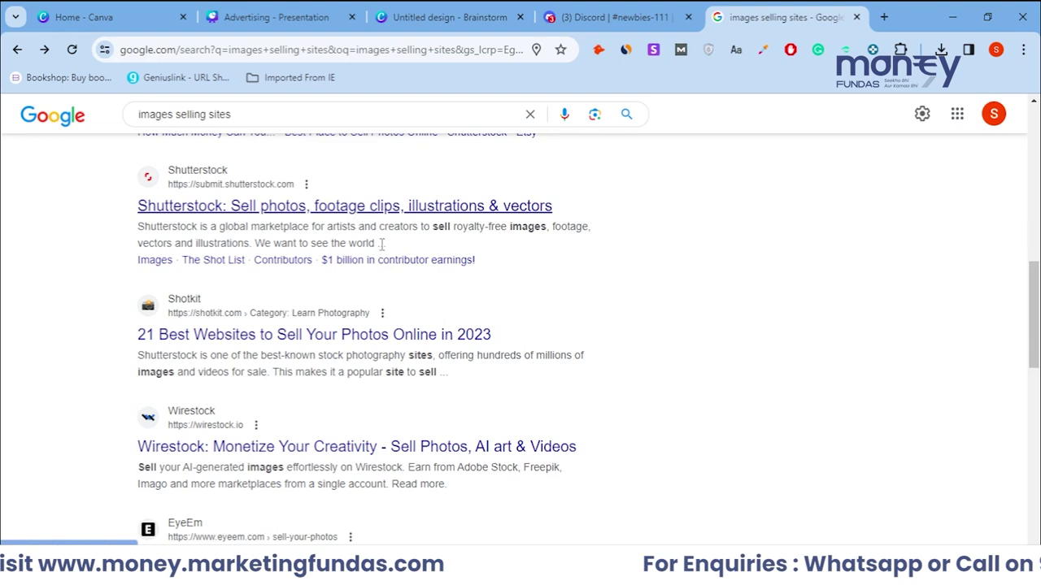
{"action": "left_click_drag", "start_coordinate": [1036, 329], "coordinate": [1031, 461]}
{"action": "scroll", "coordinate": [1029, 459], "scroll_direction": "up", "scroll_amount": 2}
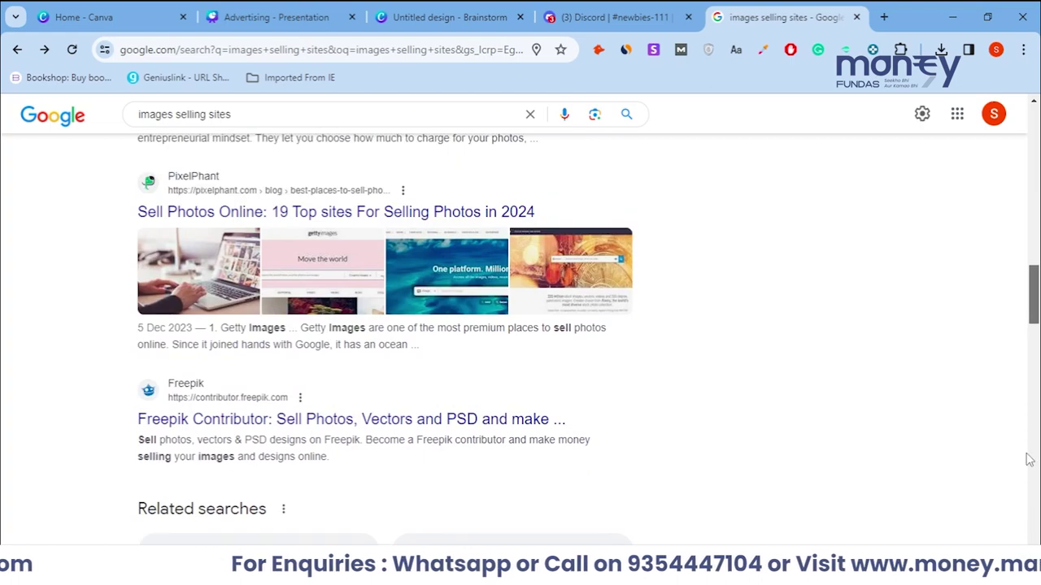
{"action": "scroll", "coordinate": [1029, 460], "scroll_direction": "up", "scroll_amount": 10}
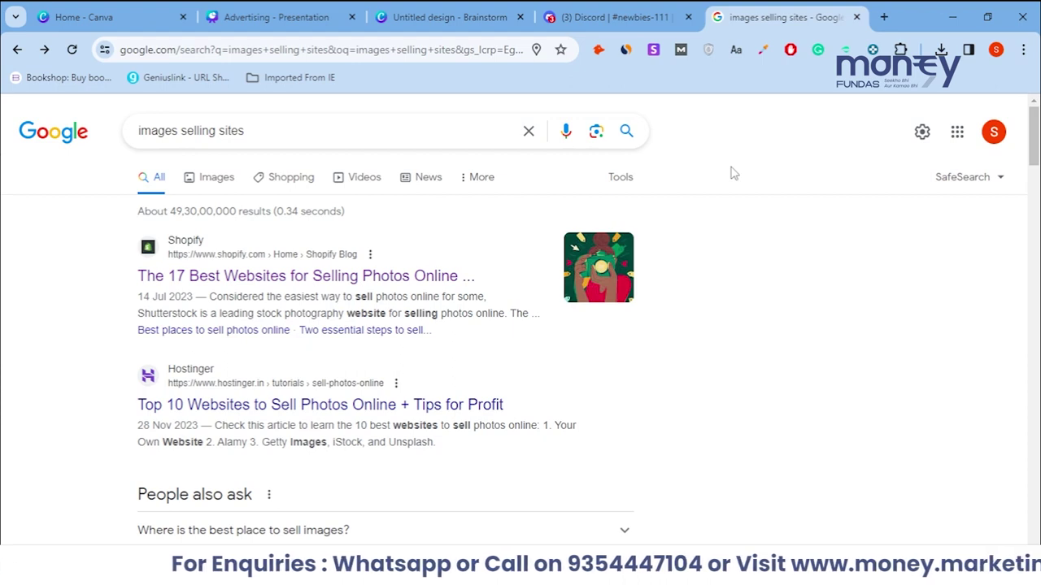
View the enlarged shrimp image in the Midjourney Discord channel and return to the Google results
{"action": "left_click", "coordinate": [605, 17]}
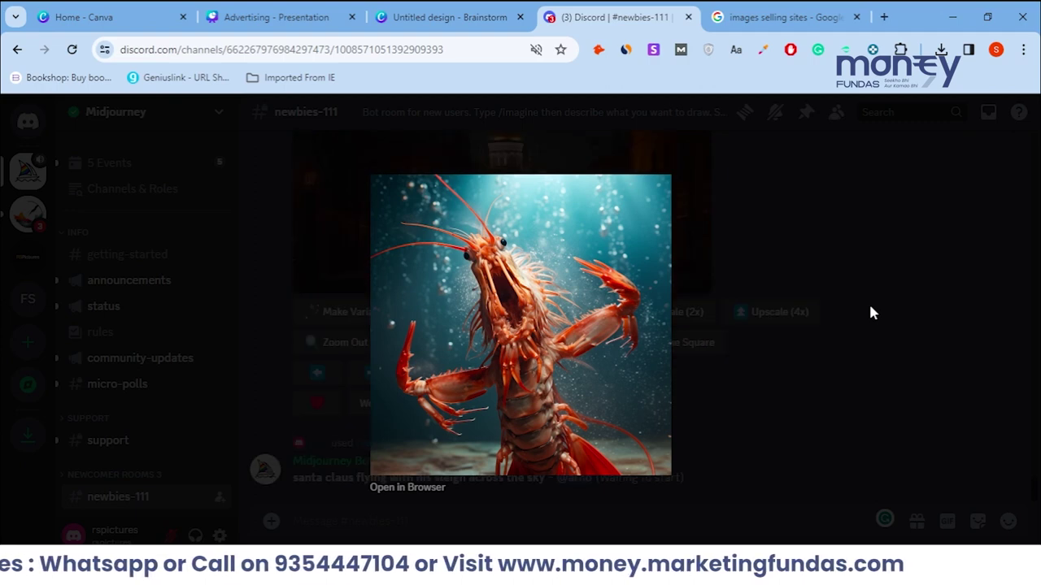
{"action": "left_click", "coordinate": [811, 14]}
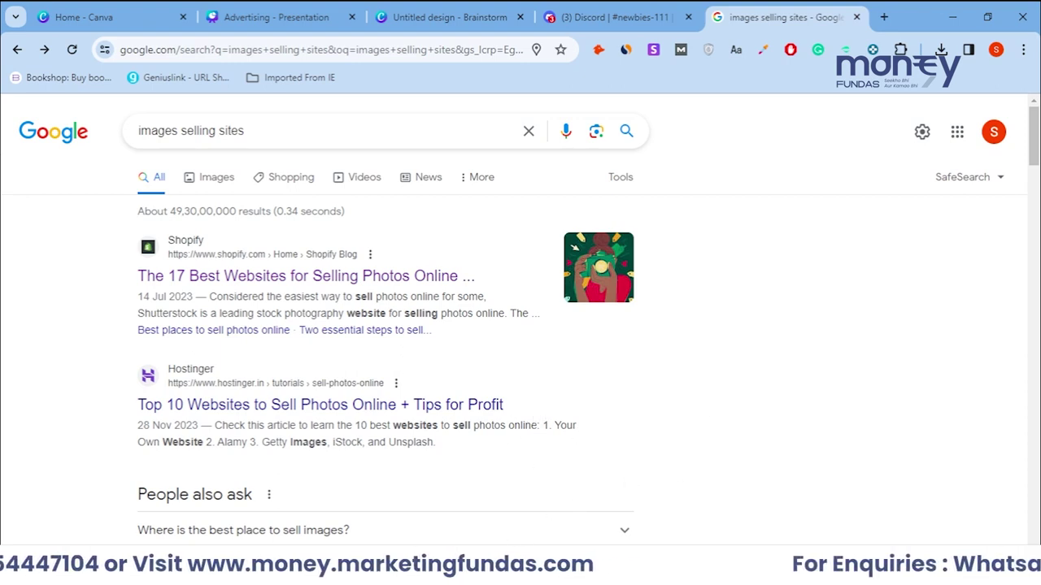
{"action": "mouse_move", "coordinate": [500, 496]}
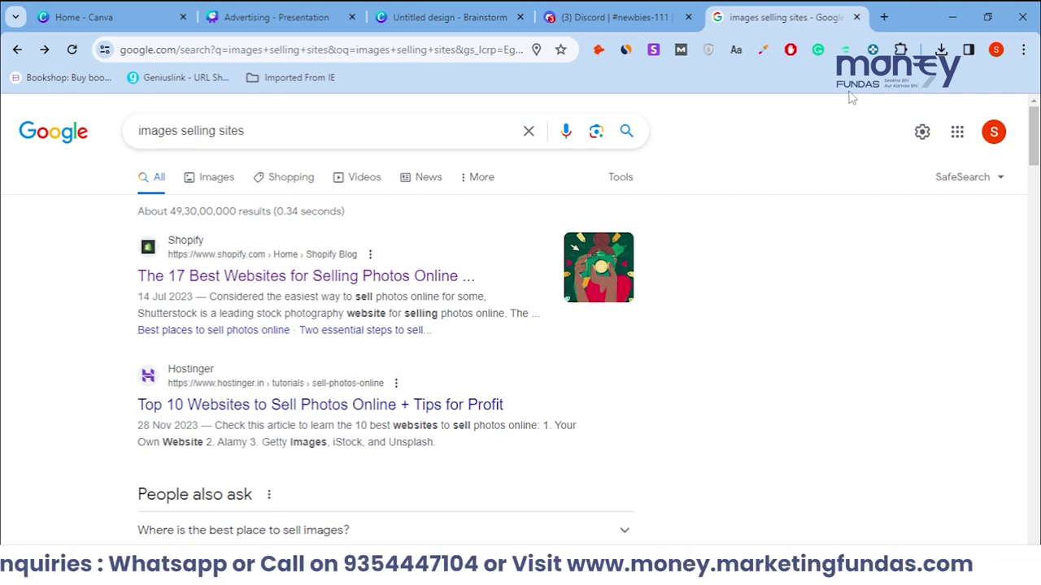
Search for "wirestock" in a new browser tab and open the wirestock.io website
{"action": "left_click", "coordinate": [886, 17]}
{"action": "type", "text": "wirestock"}
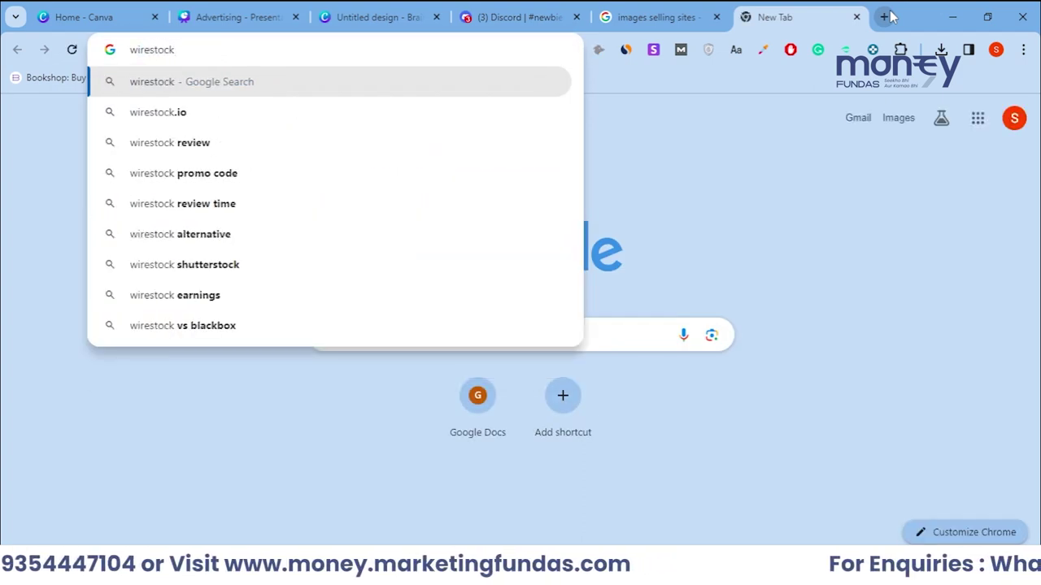
{"action": "key", "text": "Return"}
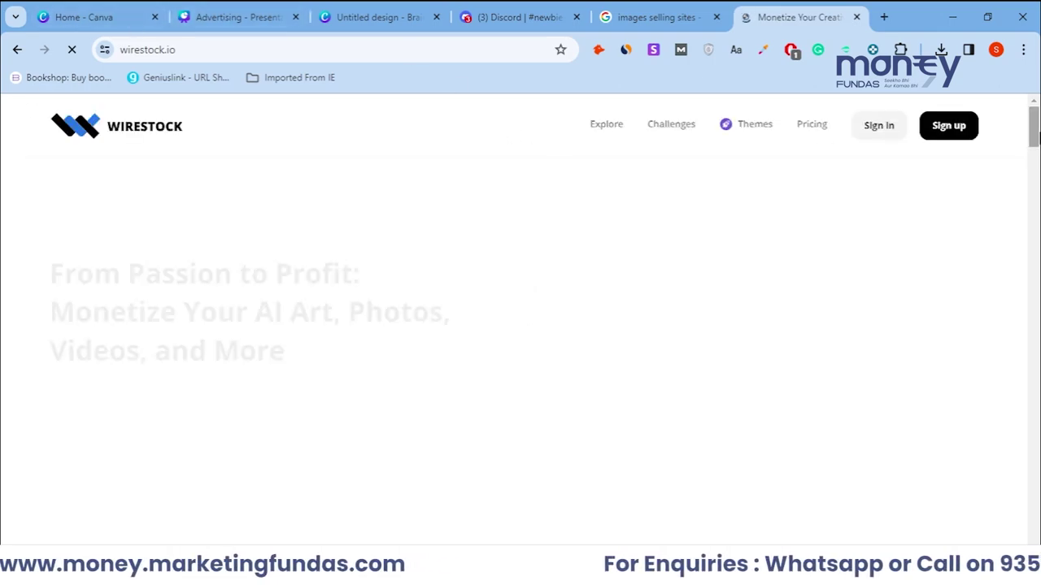
Examine the Wirestock home page, including its AI image showcase, creative community, AI challenges and FAQ sections
{"action": "scroll", "coordinate": [1034, 143], "scroll_direction": "down", "scroll_amount": 1}
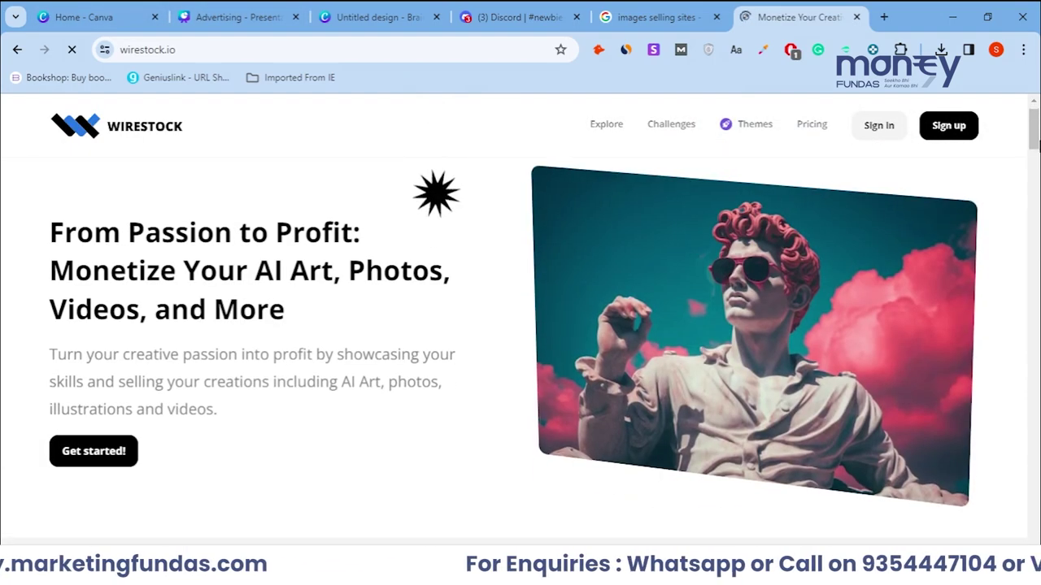
{"action": "scroll", "coordinate": [1034, 163], "scroll_direction": "down", "scroll_amount": 5}
{"action": "left_click_drag", "start_coordinate": [1033, 197], "coordinate": [1035, 399]}
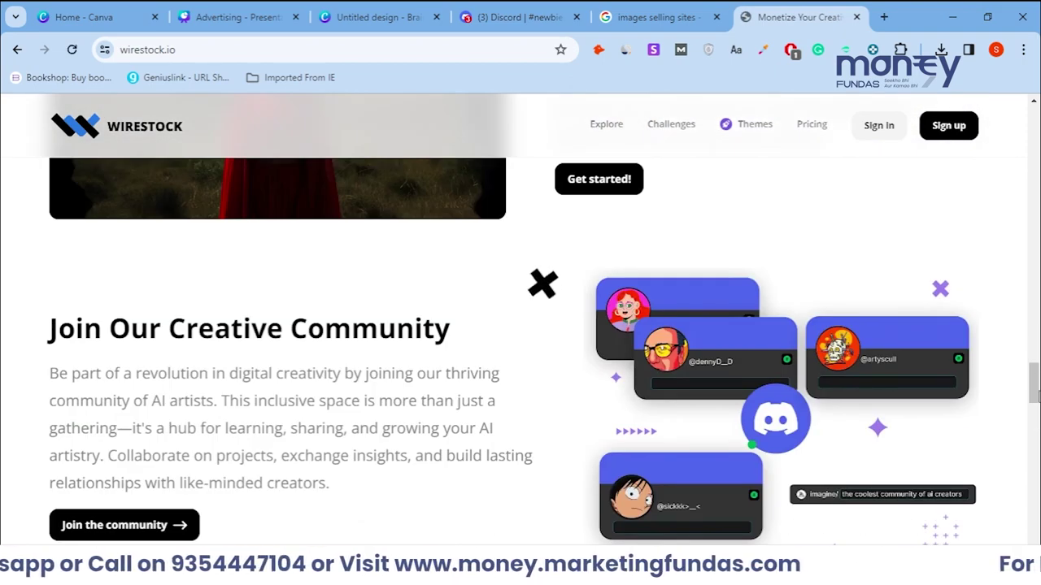
{"action": "scroll", "coordinate": [805, 246], "scroll_direction": "down", "scroll_amount": 10}
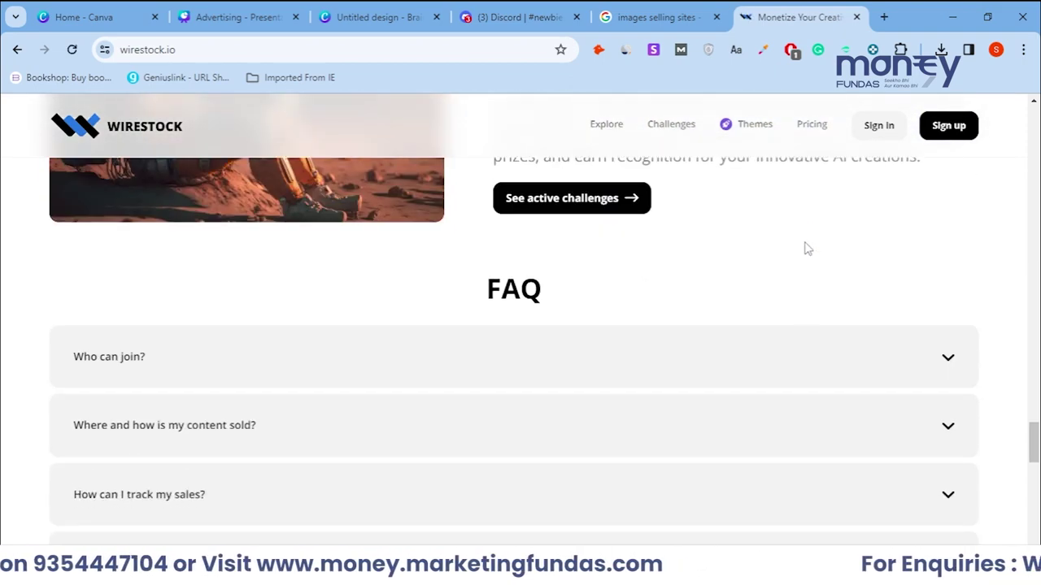
{"action": "scroll", "coordinate": [807, 249], "scroll_direction": "down", "scroll_amount": 8}
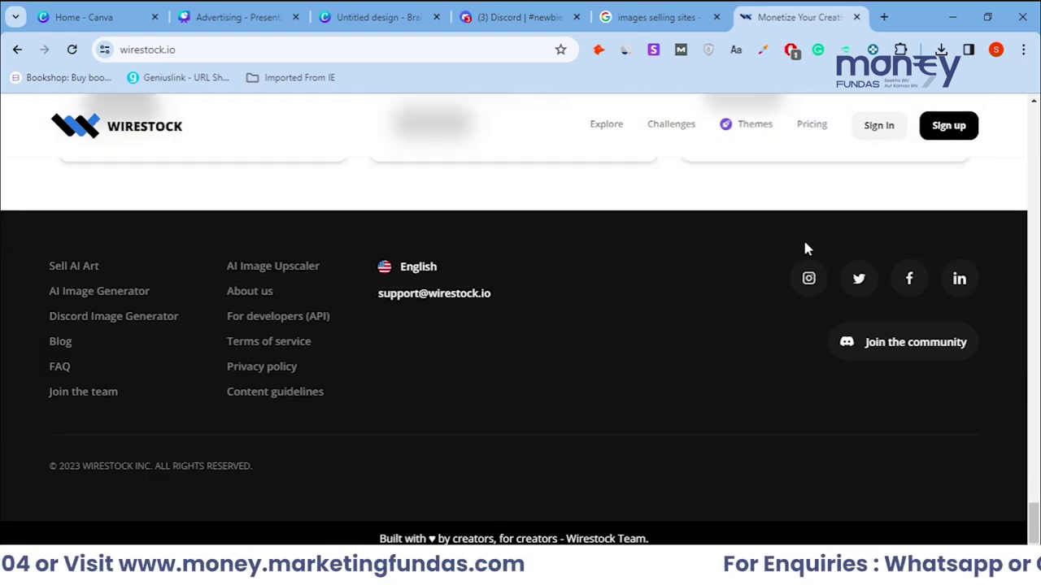
{"action": "scroll", "coordinate": [807, 249], "scroll_direction": "up", "scroll_amount": 8}
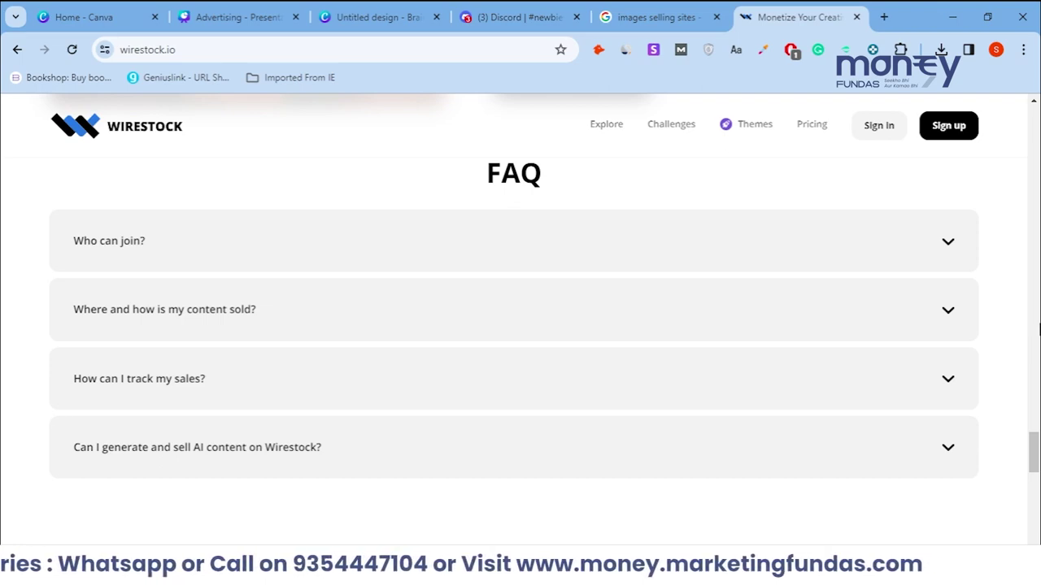
{"action": "scroll", "coordinate": [976, 374], "scroll_direction": "up", "scroll_amount": 15}
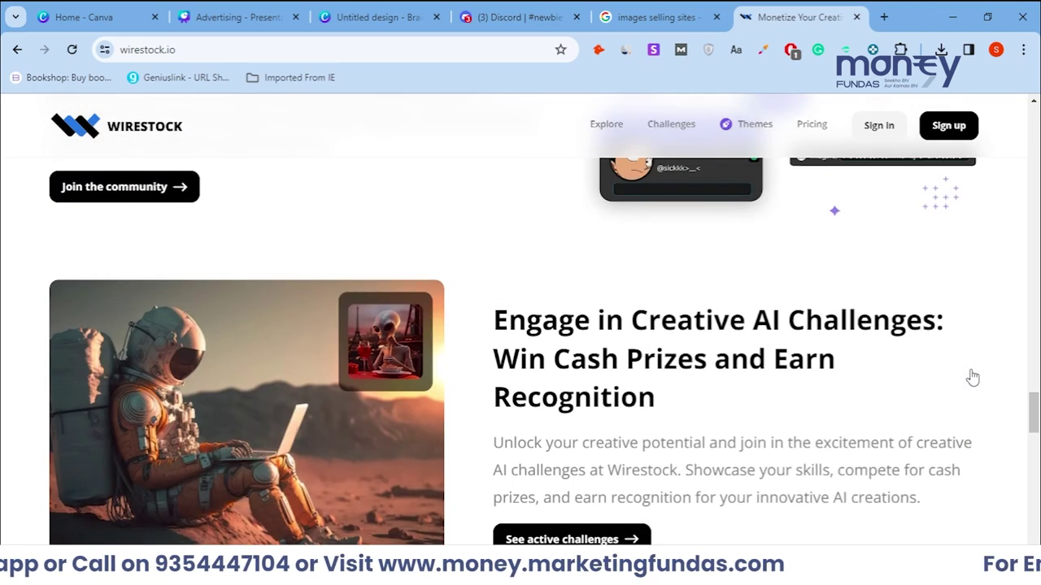
{"action": "scroll", "coordinate": [829, 325], "scroll_direction": "up", "scroll_amount": 15}
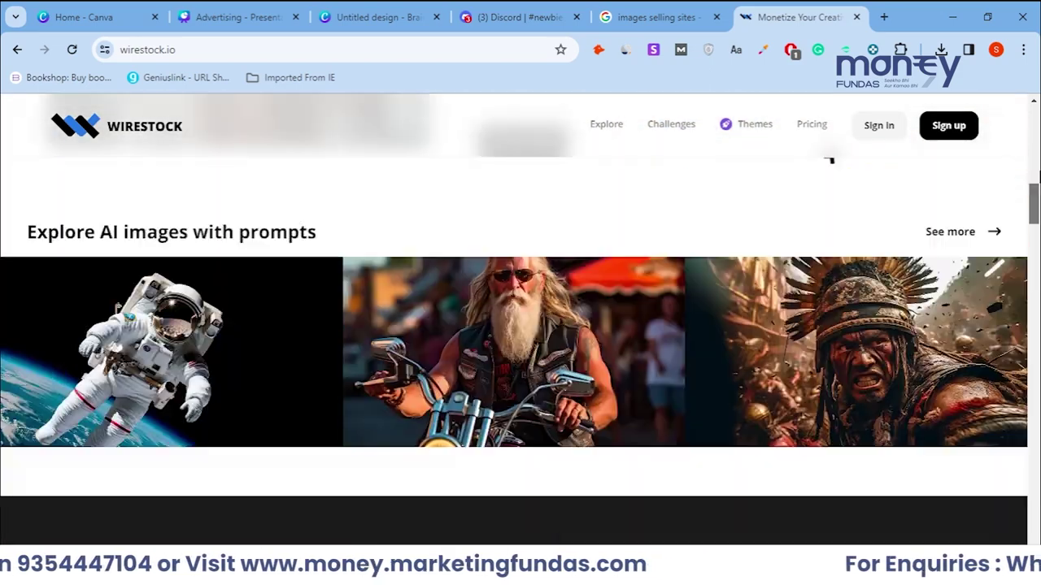
{"action": "scroll", "coordinate": [1034, 138], "scroll_direction": "up", "scroll_amount": 4}
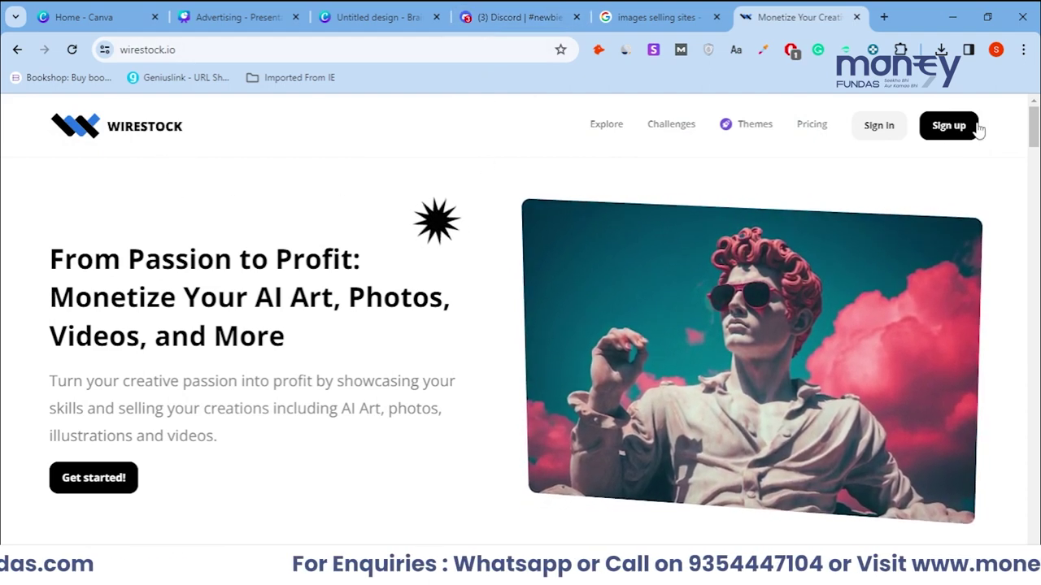
Check Wirestock's sign-in page, return to the home page and open the sign-up page
{"action": "left_click", "coordinate": [879, 126]}
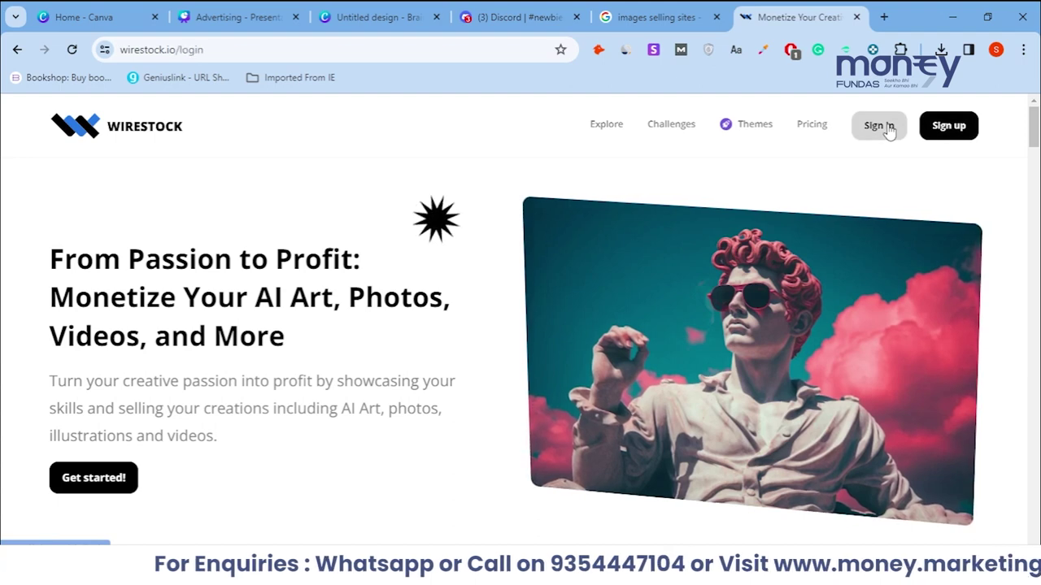
{"action": "left_click", "coordinate": [33, 124]}
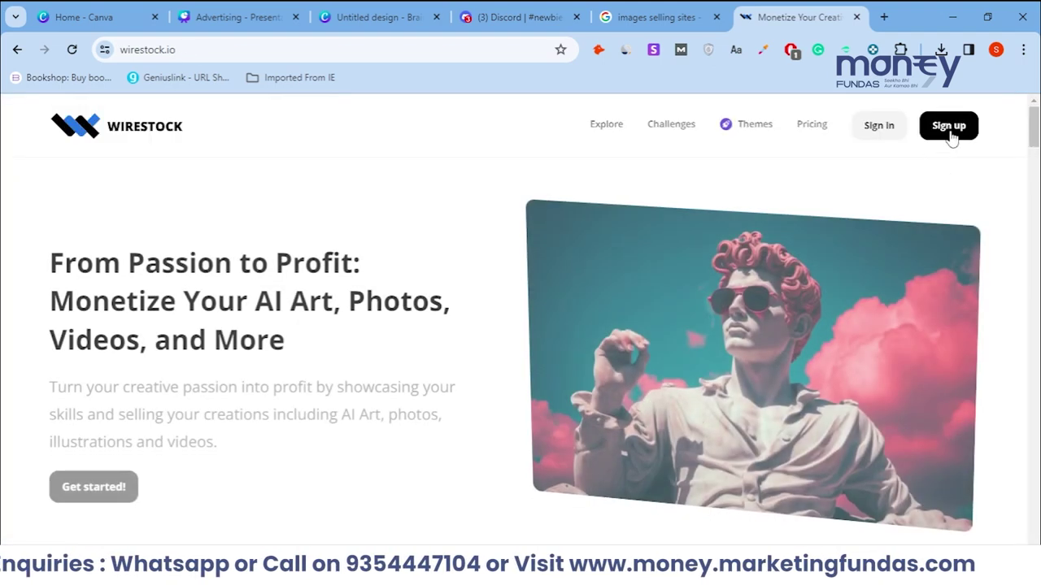
{"action": "left_click", "coordinate": [950, 131]}
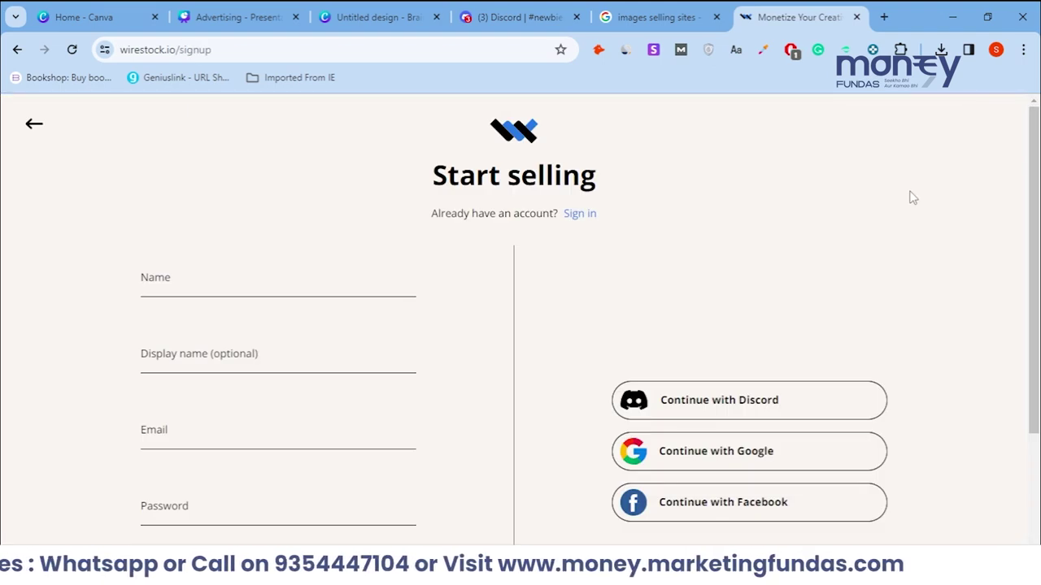
Examine the sign-up form's fields and the options to continue with Discord, Google or Facebook
{"action": "scroll", "coordinate": [768, 390], "scroll_direction": "down", "scroll_amount": 2}
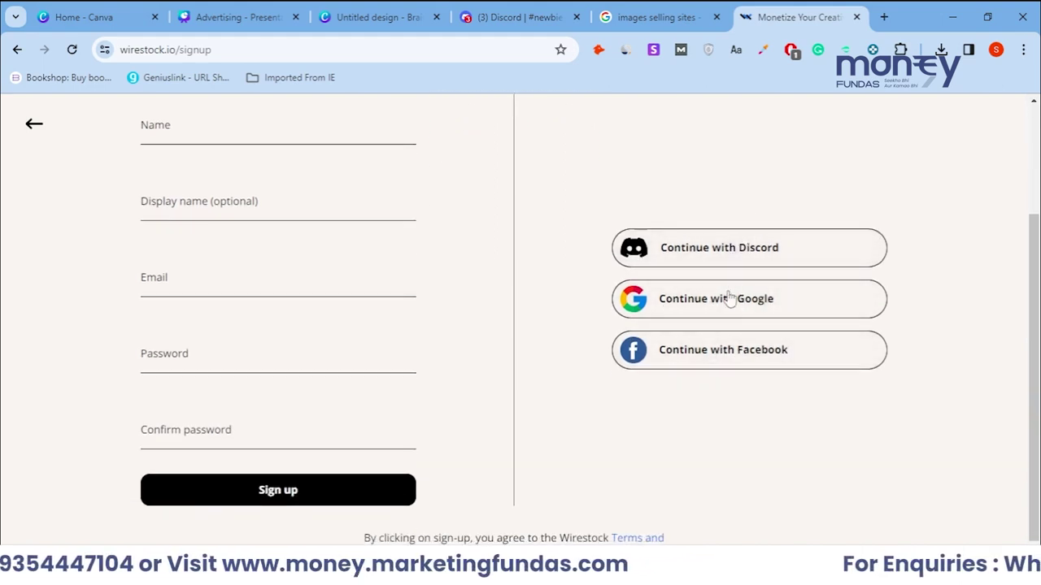
{"action": "scroll", "coordinate": [703, 345], "scroll_direction": "up", "scroll_amount": 1}
{"action": "scroll", "coordinate": [703, 346], "scroll_direction": "up", "scroll_amount": 2}
{"action": "scroll", "coordinate": [287, 284], "scroll_direction": "down", "scroll_amount": 2}
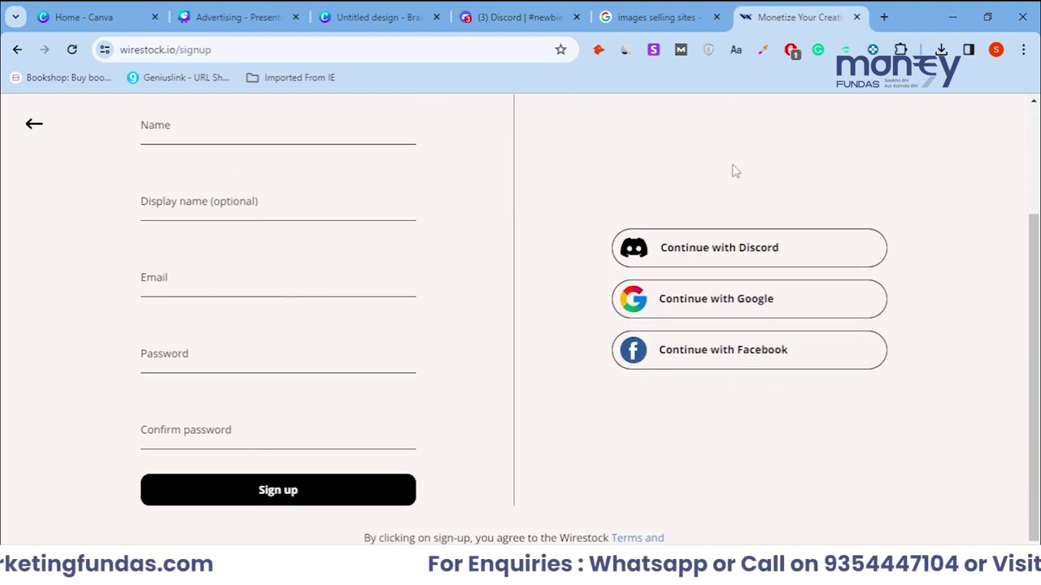
{"action": "scroll", "coordinate": [699, 271], "scroll_direction": "up", "scroll_amount": 2}
{"action": "scroll", "coordinate": [681, 255], "scroll_direction": "down", "scroll_amount": 1}
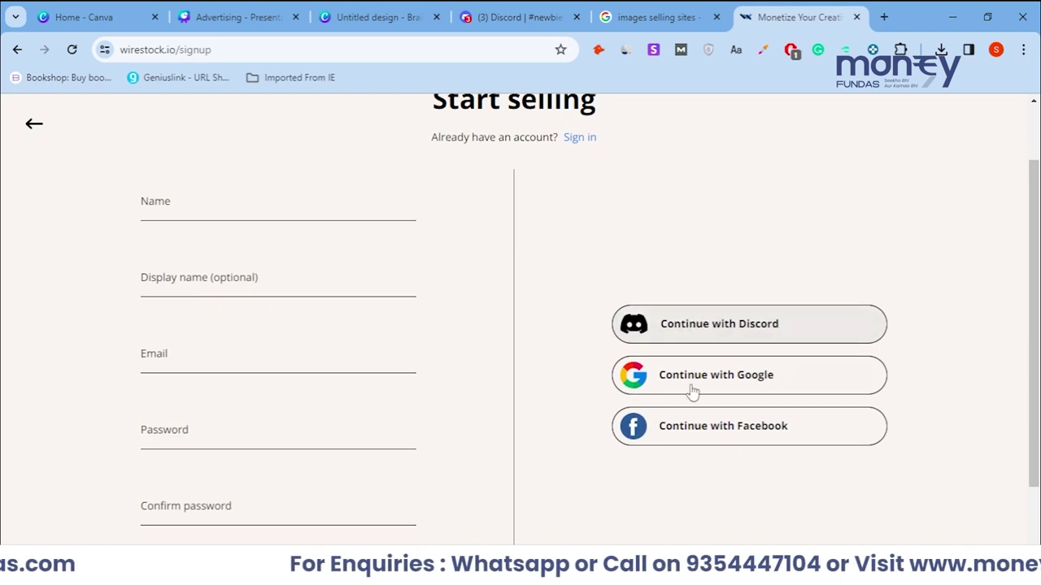
{"action": "scroll", "coordinate": [735, 382], "scroll_direction": "down", "scroll_amount": 1}
{"action": "scroll", "coordinate": [674, 326], "scroll_direction": "up", "scroll_amount": 2}
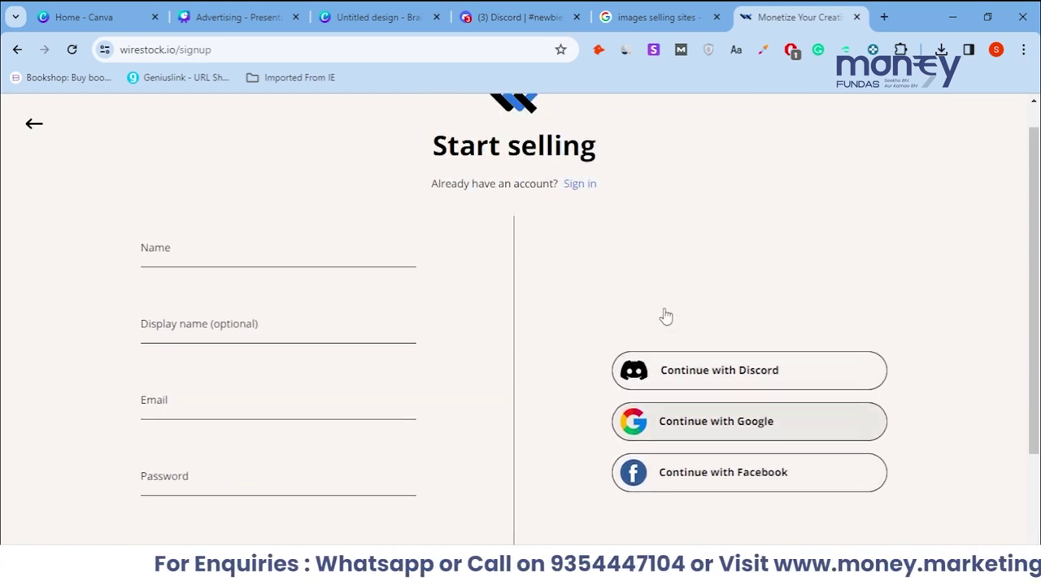
{"action": "scroll", "coordinate": [651, 313], "scroll_direction": "up", "scroll_amount": 1}
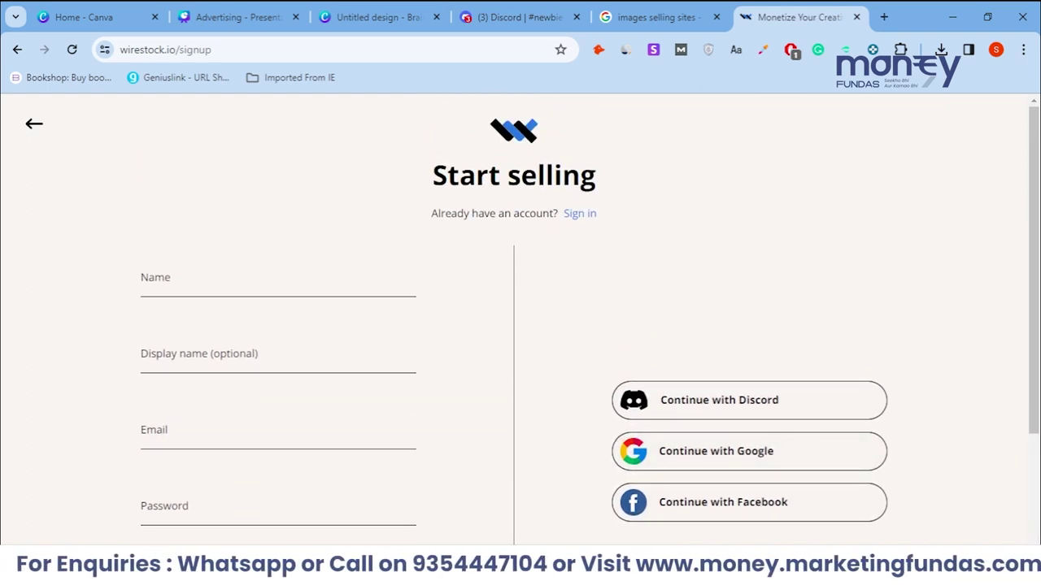
Switch to the browser window with the signed-in Wirestock account and examine its portfolio's earnings, downloads, gallery and profile details
{"action": "left_click", "coordinate": [446, 499]}
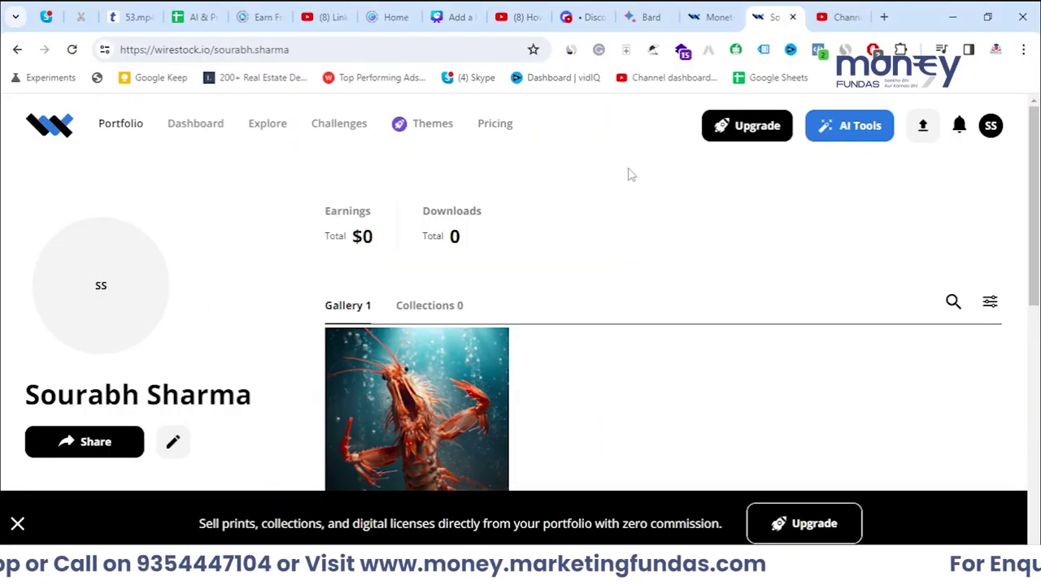
{"action": "scroll", "coordinate": [616, 177], "scroll_direction": "down", "scroll_amount": 2}
{"action": "scroll", "coordinate": [616, 178], "scroll_direction": "up", "scroll_amount": 2}
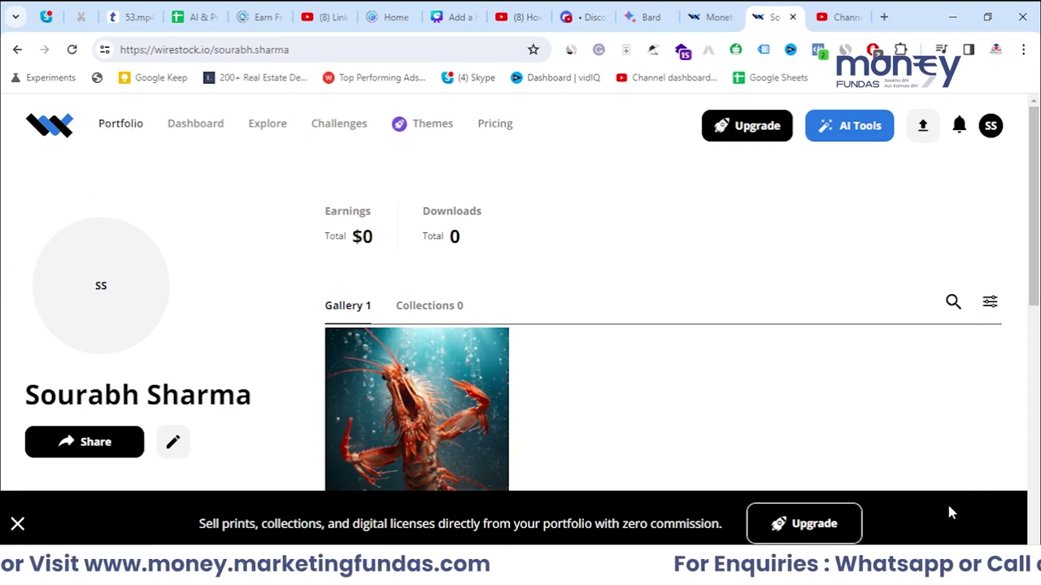
{"action": "left_click_drag", "start_coordinate": [253, 395], "coordinate": [32, 388]}
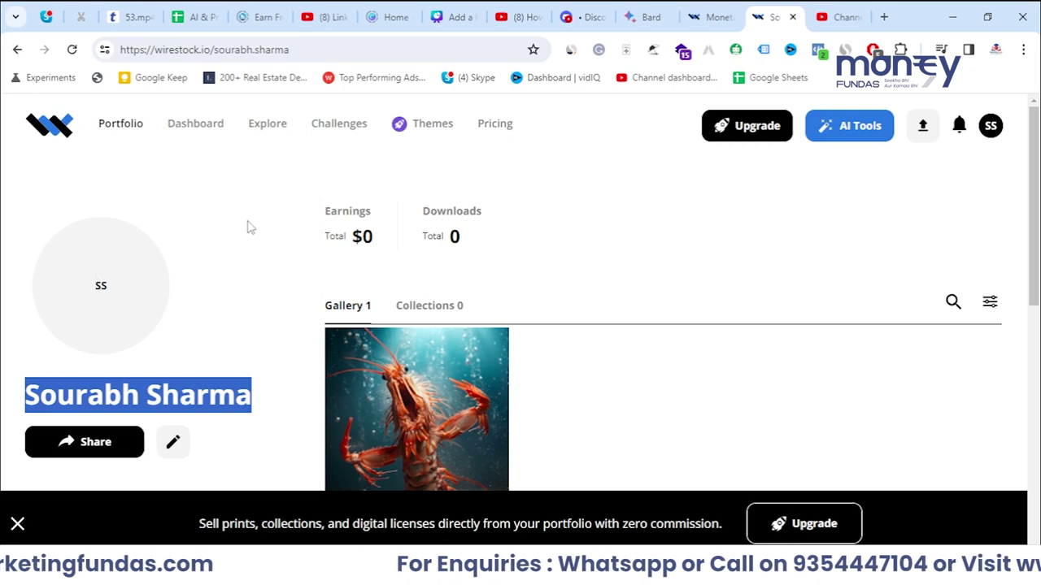
{"action": "left_click", "coordinate": [569, 263]}
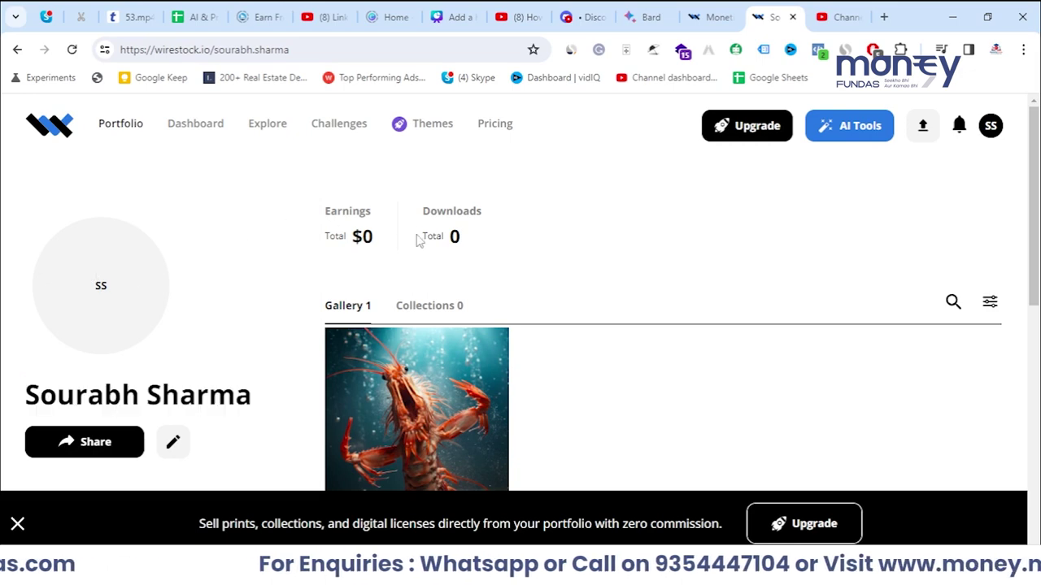
{"action": "scroll", "coordinate": [686, 290], "scroll_direction": "down", "scroll_amount": 5}
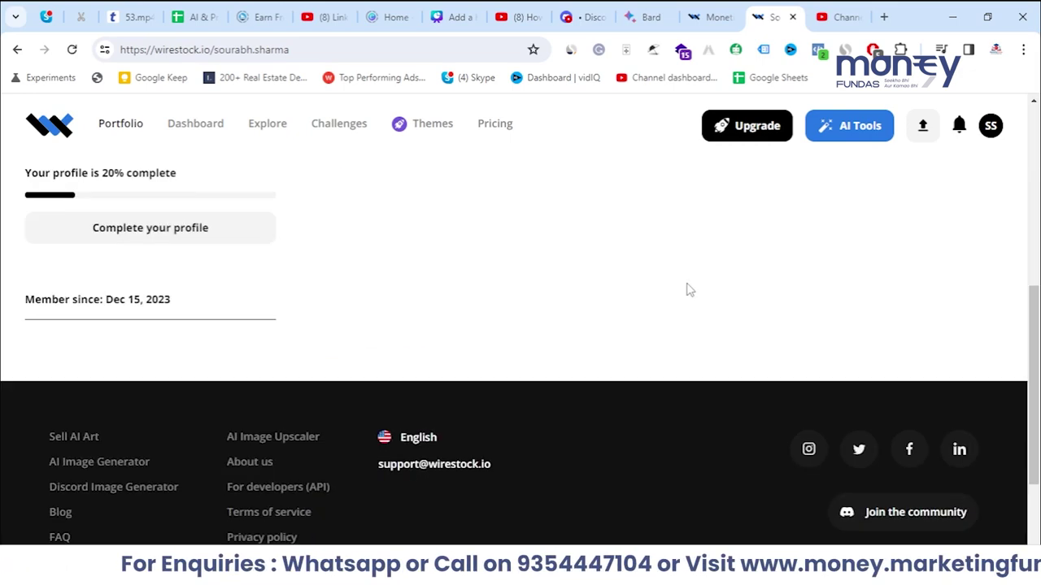
{"action": "scroll", "coordinate": [687, 290], "scroll_direction": "up", "scroll_amount": 4}
{"action": "scroll", "coordinate": [687, 290], "scroll_direction": "up", "scroll_amount": 2}
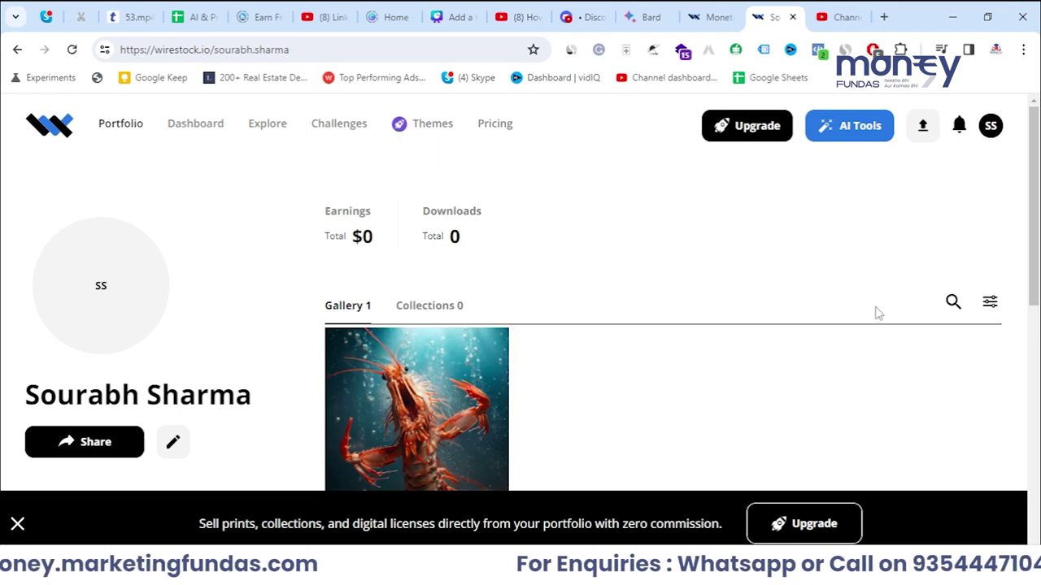
{"action": "scroll", "coordinate": [1036, 278], "scroll_direction": "down", "scroll_amount": 1}
{"action": "scroll", "coordinate": [1036, 278], "scroll_direction": "up", "scroll_amount": 1}
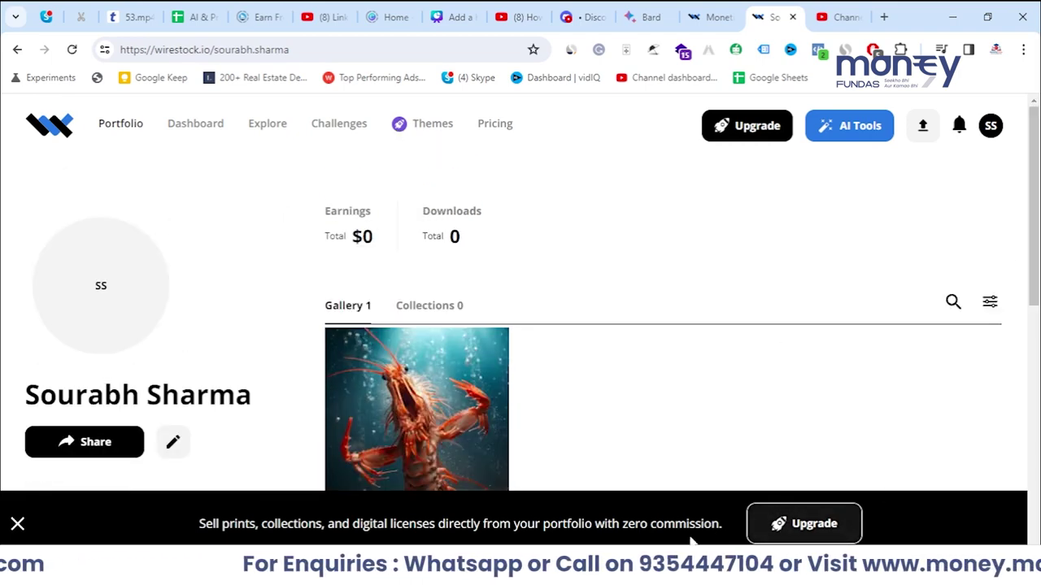
Dismiss the upgrade banner and try to upload the PNG of the lion working on a PC from the computer's Downloads folder
{"action": "left_click", "coordinate": [16, 521]}
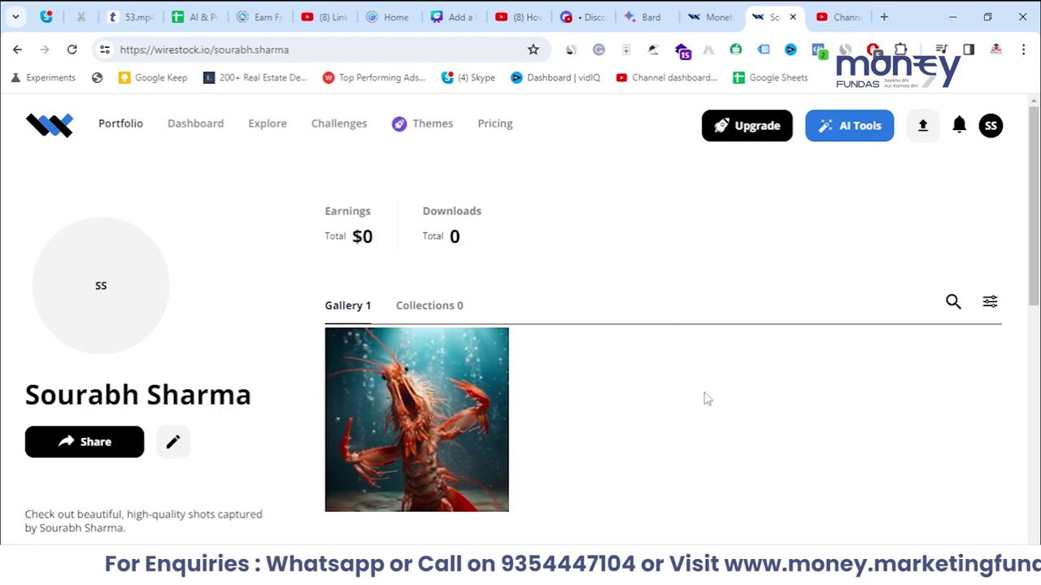
{"action": "left_click", "coordinate": [919, 128]}
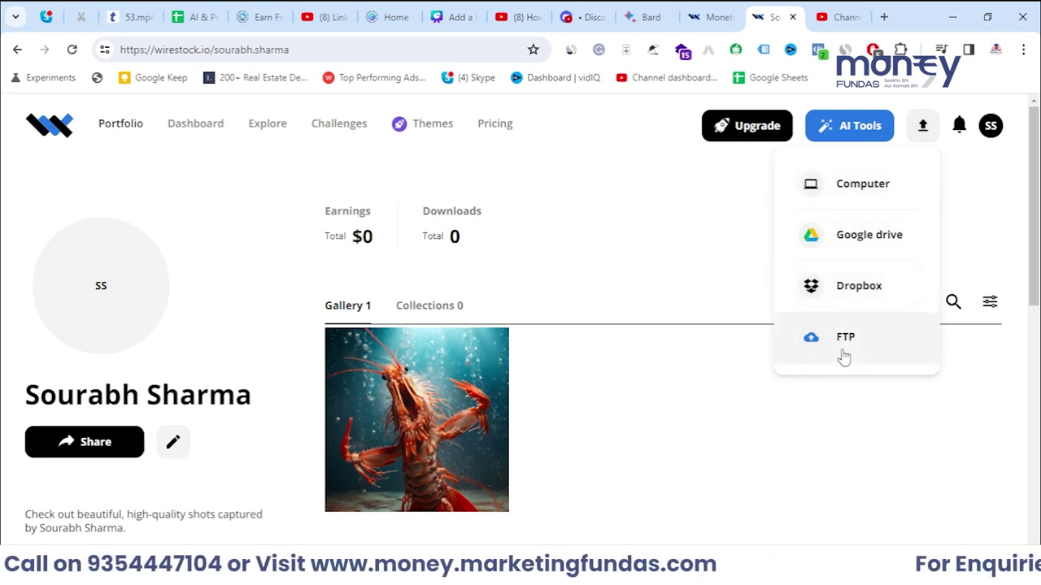
{"action": "left_click", "coordinate": [866, 186]}
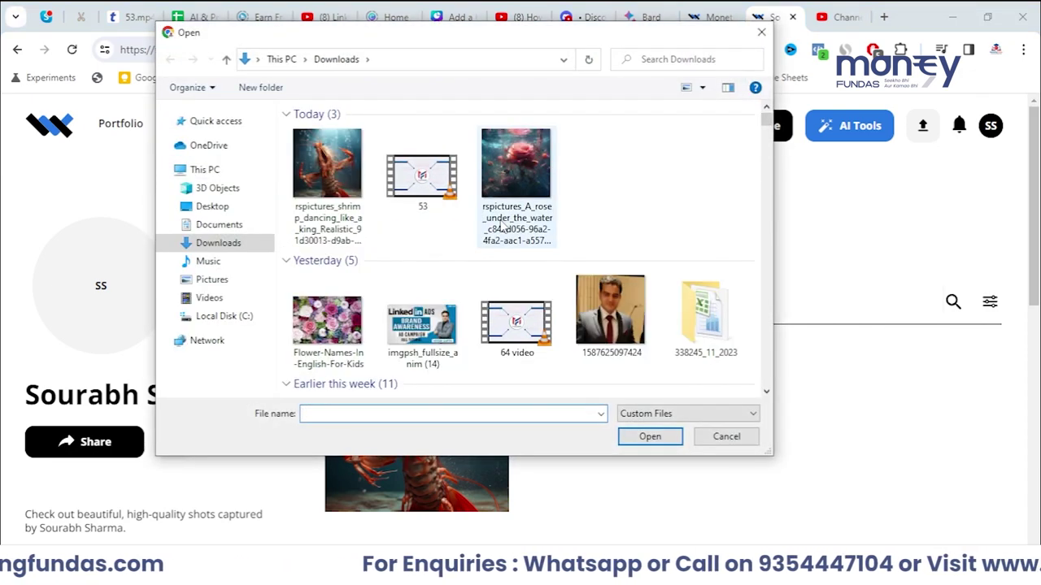
{"action": "left_click_drag", "start_coordinate": [766, 122], "coordinate": [775, 151]}
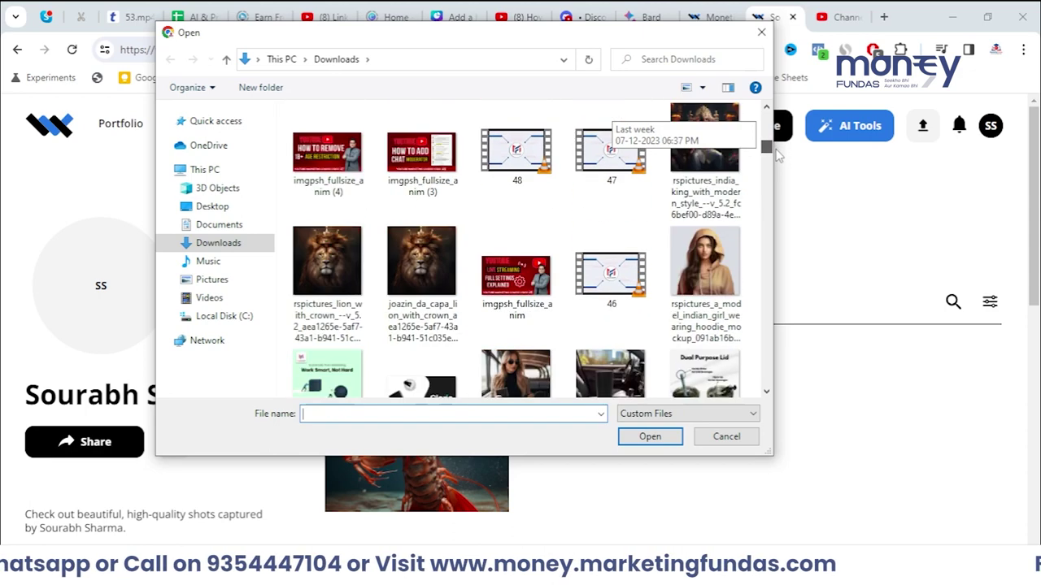
{"action": "left_click_drag", "start_coordinate": [778, 157], "coordinate": [787, 189]}
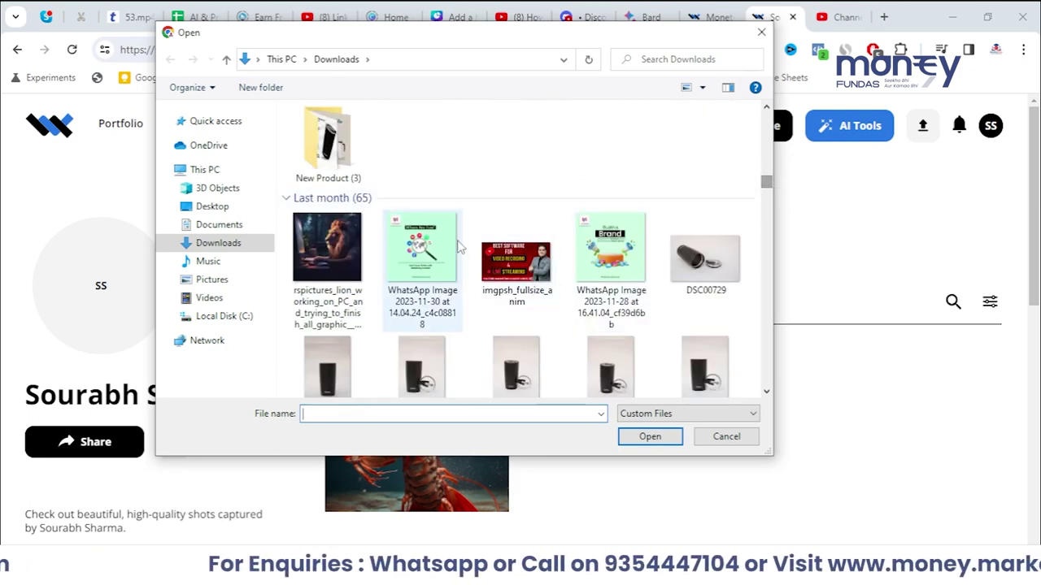
{"action": "left_click", "coordinate": [340, 281]}
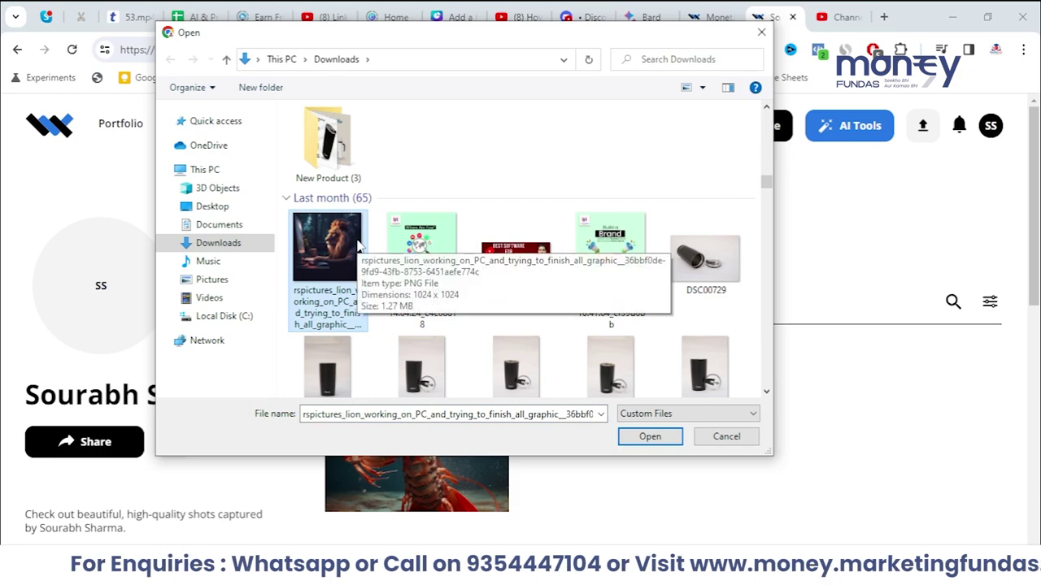
{"action": "left_click", "coordinate": [651, 439]}
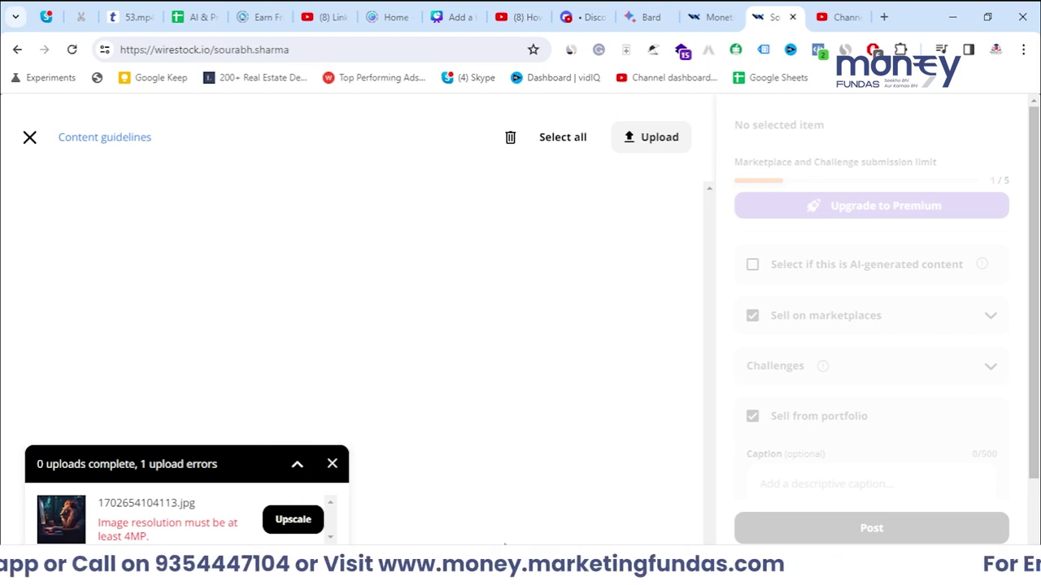
Read the upload error message shown for the lion image
{"action": "mouse_move", "coordinate": [537, 573]}
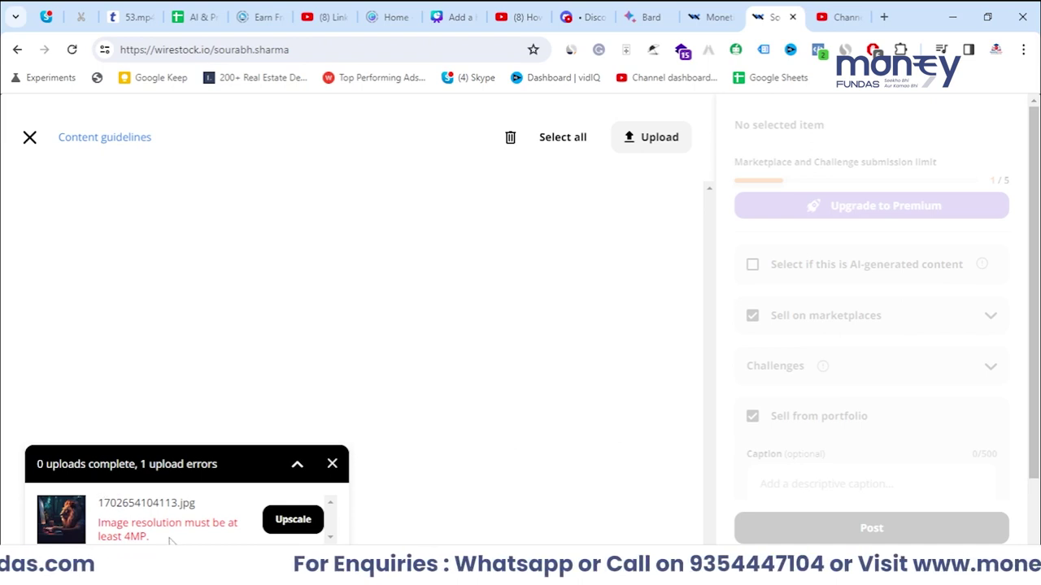
{"action": "left_click_drag", "start_coordinate": [172, 540], "coordinate": [104, 527]}
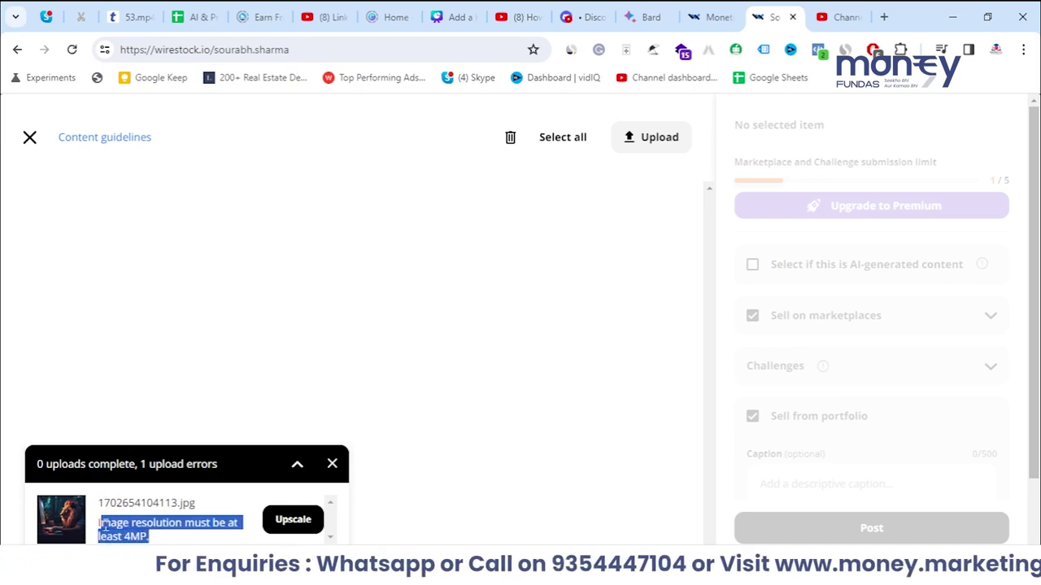
{"action": "left_click", "coordinate": [156, 541]}
{"action": "left_click_drag", "start_coordinate": [109, 535], "coordinate": [109, 527]}
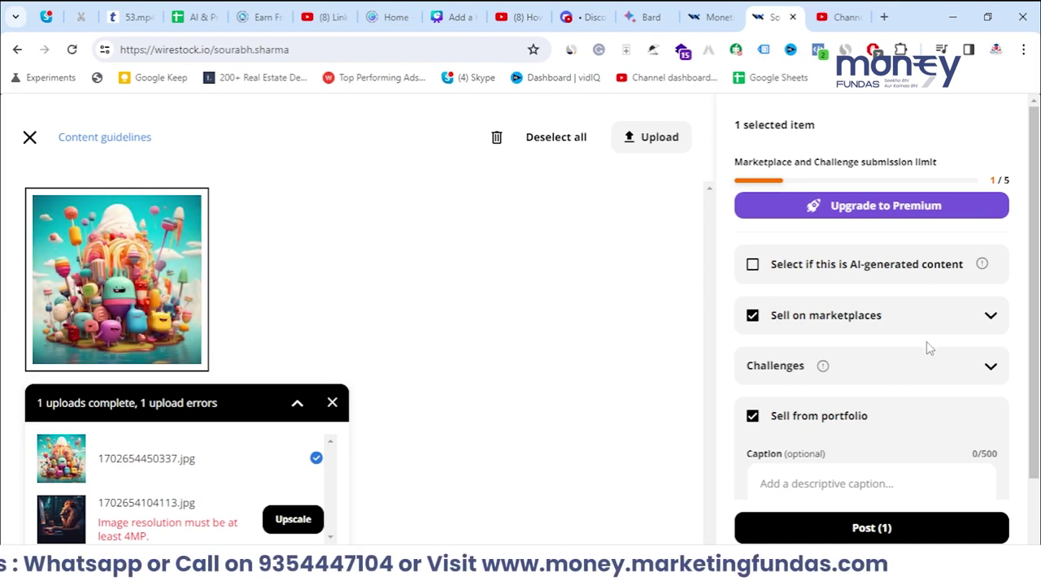
Check the selling options for the uploaded candy-creatures image and the account's marketplace and challenge submission limit
{"action": "scroll", "coordinate": [926, 349], "scroll_direction": "down", "scroll_amount": 1}
{"action": "scroll", "coordinate": [924, 365], "scroll_direction": "up", "scroll_amount": 1}
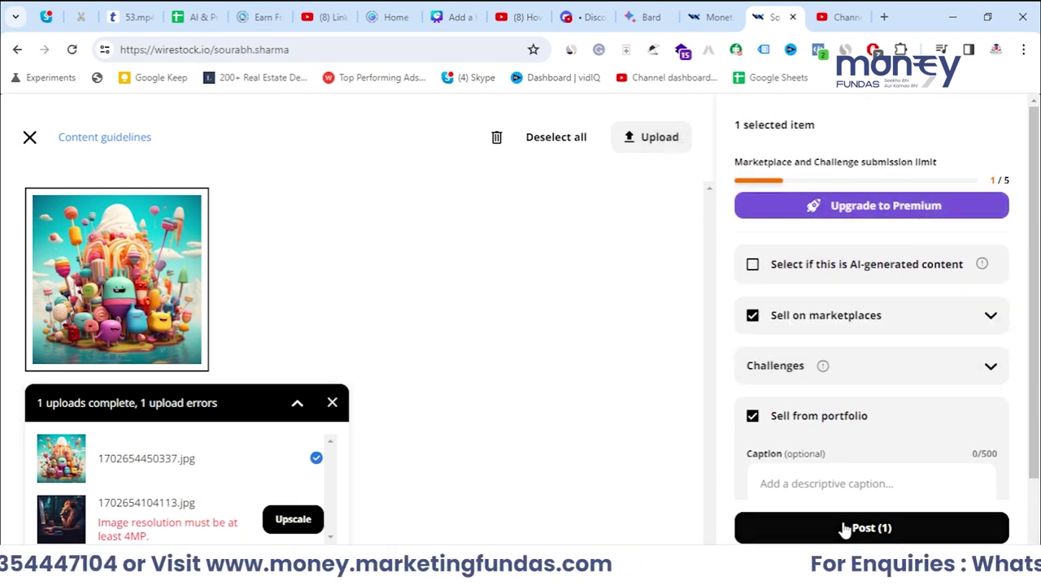
{"action": "double_click", "coordinate": [991, 181]}
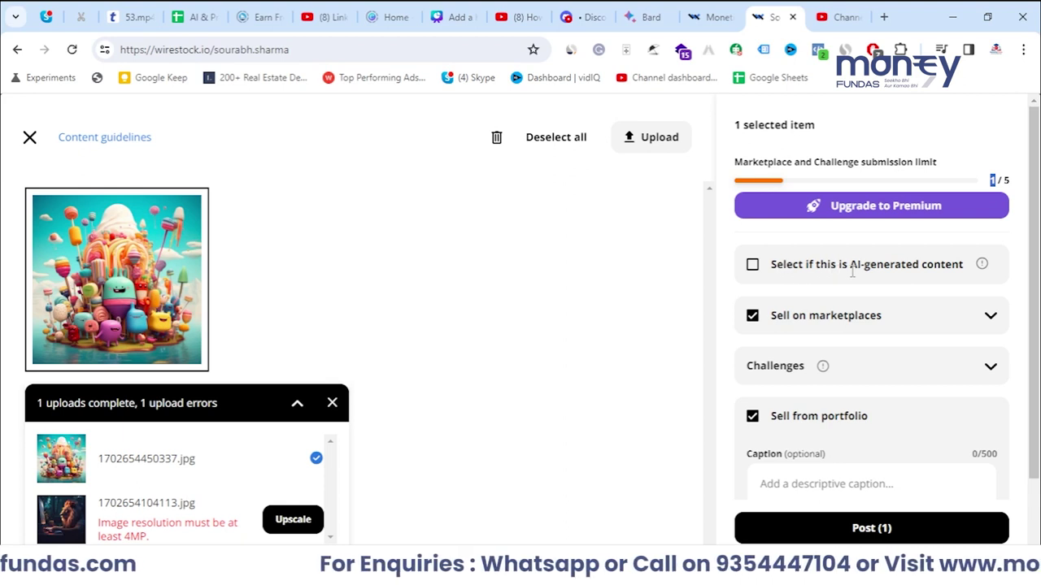
Mark the candy-creatures image as AI-generated content and choose Midjourney as the AI tool, leaving the prompt blank
{"action": "left_click", "coordinate": [753, 268]}
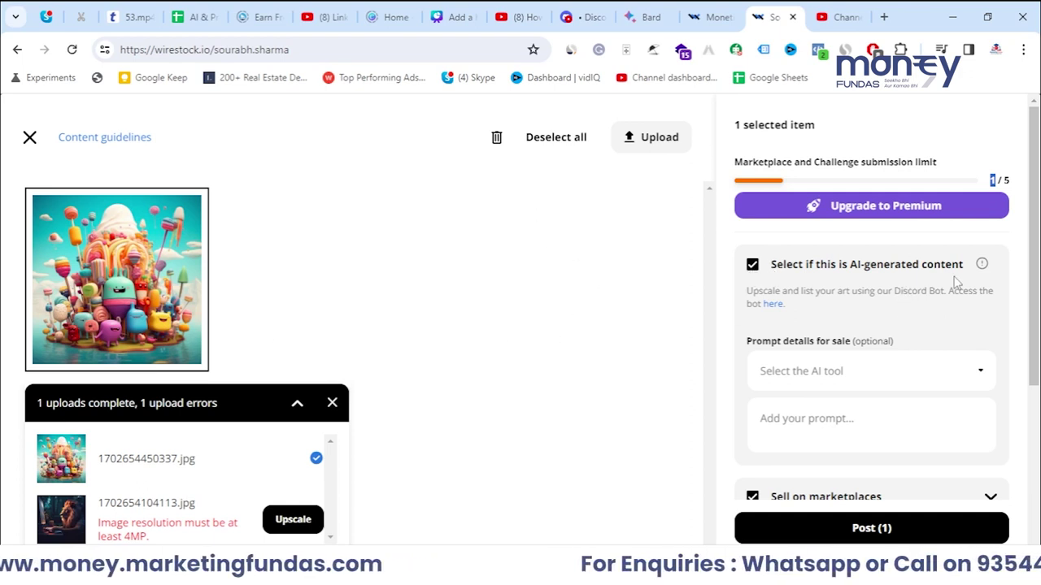
{"action": "mouse_move", "coordinate": [982, 269]}
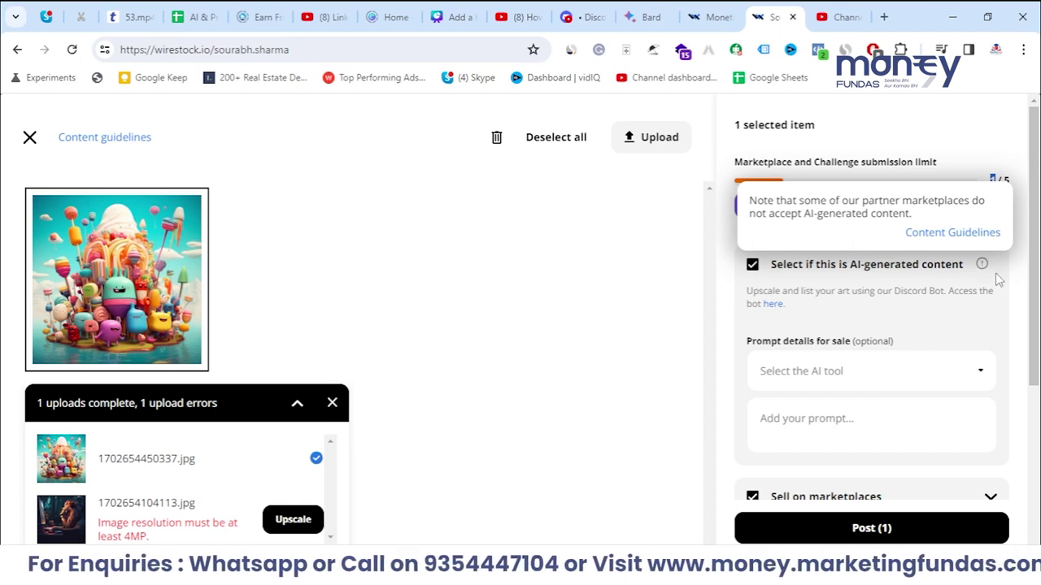
{"action": "scroll", "coordinate": [1017, 299], "scroll_direction": "down", "scroll_amount": 2}
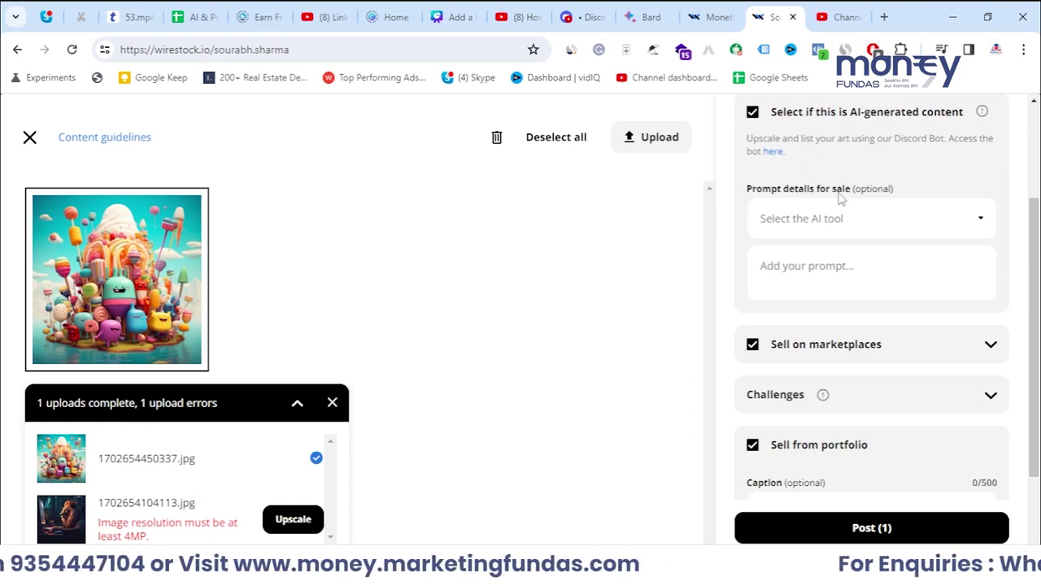
{"action": "left_click", "coordinate": [871, 219]}
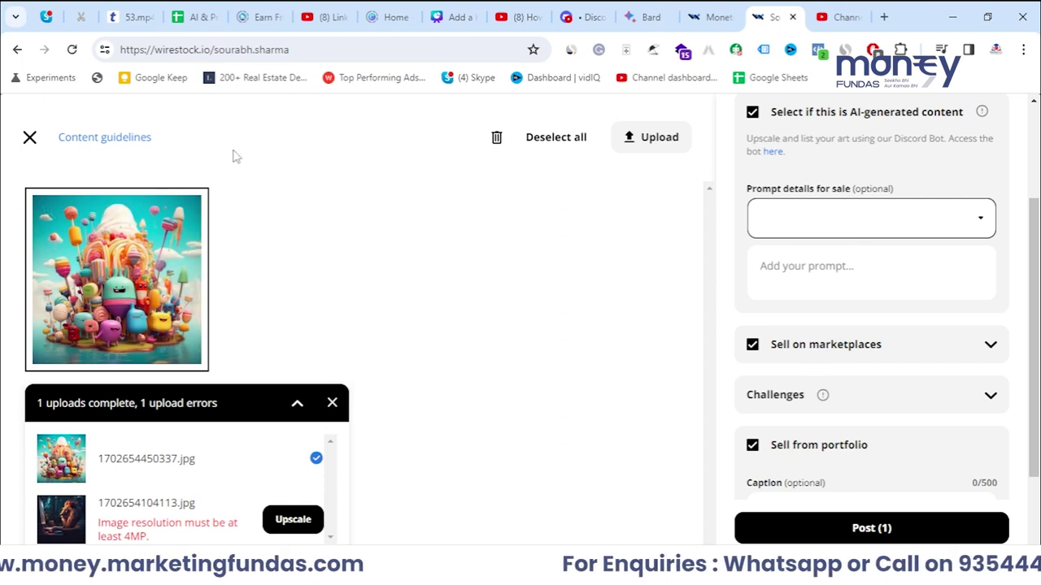
{"action": "left_click", "coordinate": [846, 223]}
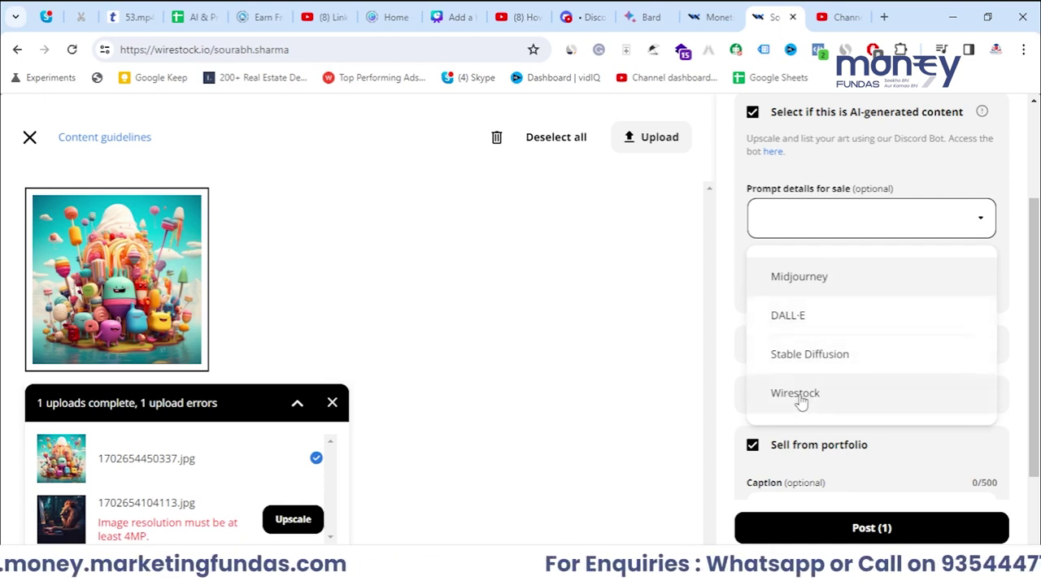
{"action": "left_click", "coordinate": [771, 275]}
{"action": "left_click", "coordinate": [762, 263]}
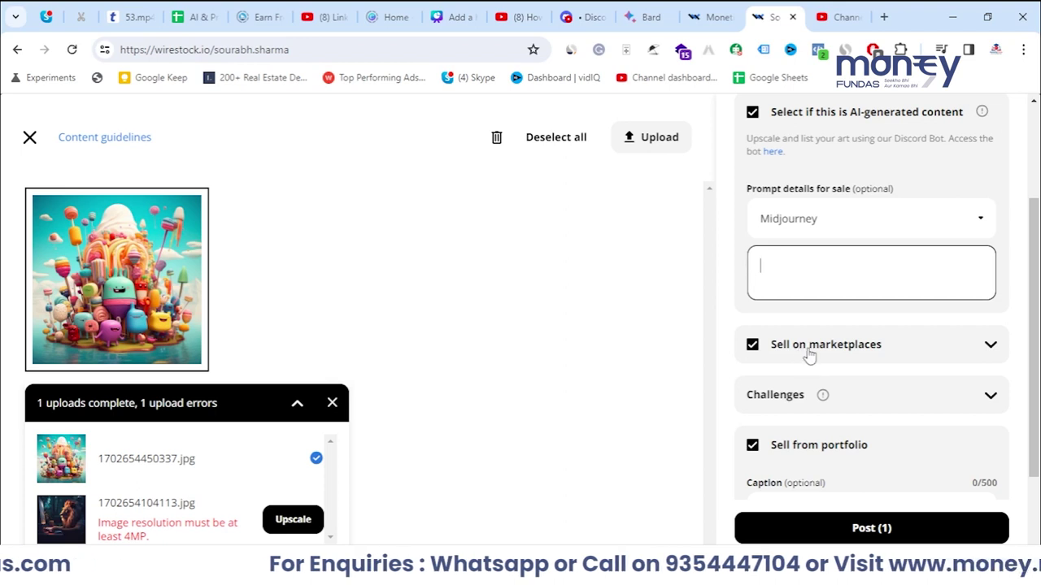
Examine the marketplace selling options, including Event / News / Brands, additional info, permissions and the marketplace list, and collapse the section
{"action": "scroll", "coordinate": [808, 355], "scroll_direction": "down", "scroll_amount": 1}
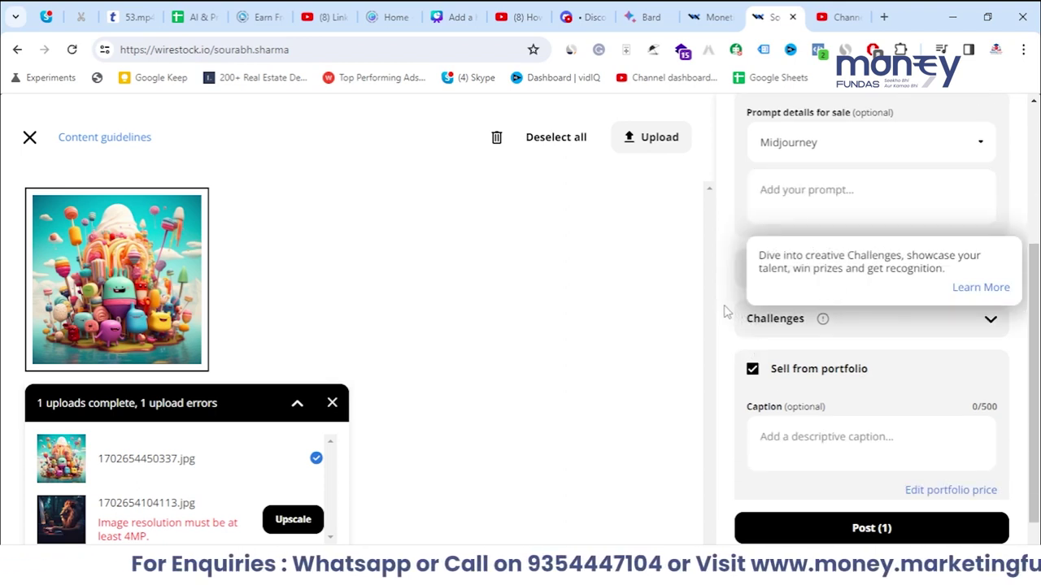
{"action": "left_click", "coordinate": [961, 270]}
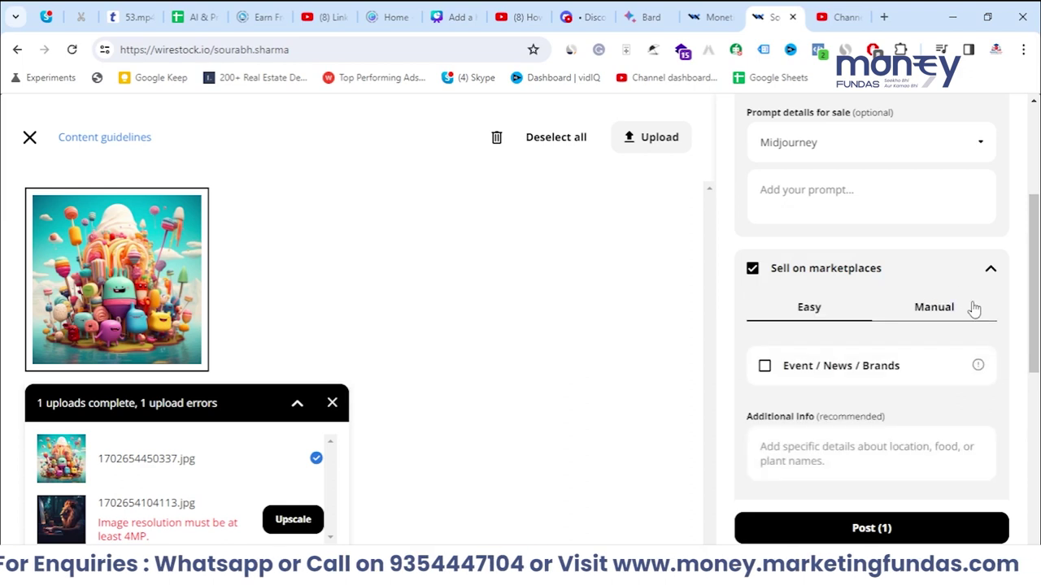
{"action": "scroll", "coordinate": [971, 307], "scroll_direction": "down", "scroll_amount": 3}
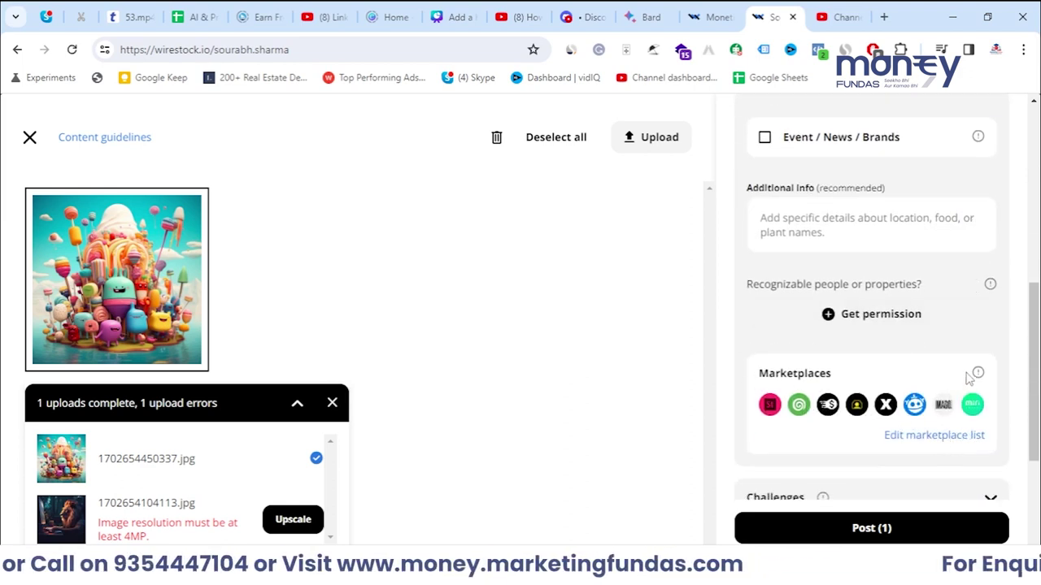
{"action": "mouse_move", "coordinate": [978, 374]}
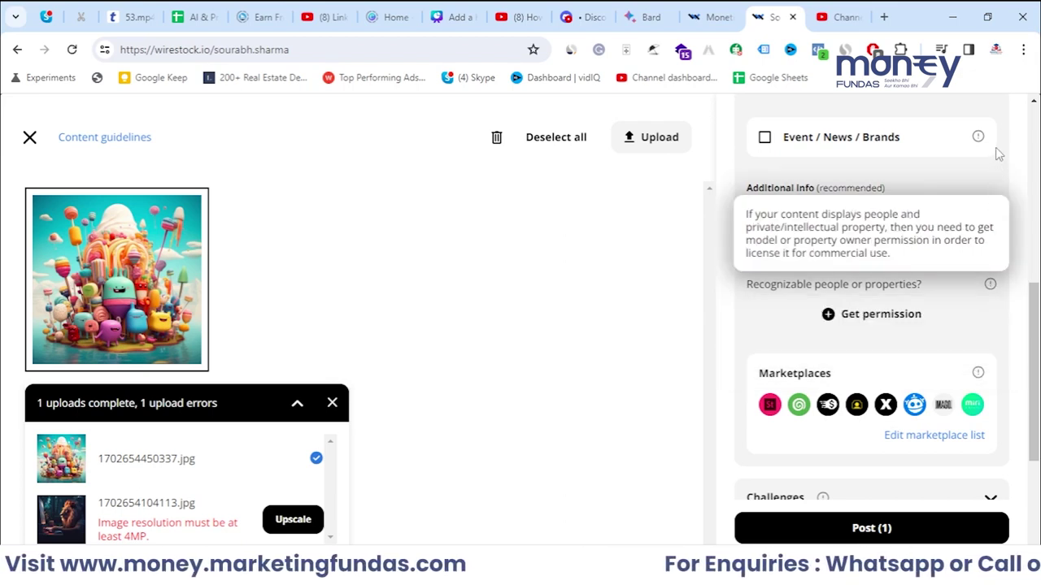
{"action": "mouse_move", "coordinate": [979, 143]}
{"action": "scroll", "coordinate": [980, 144], "scroll_direction": "up", "scroll_amount": 1}
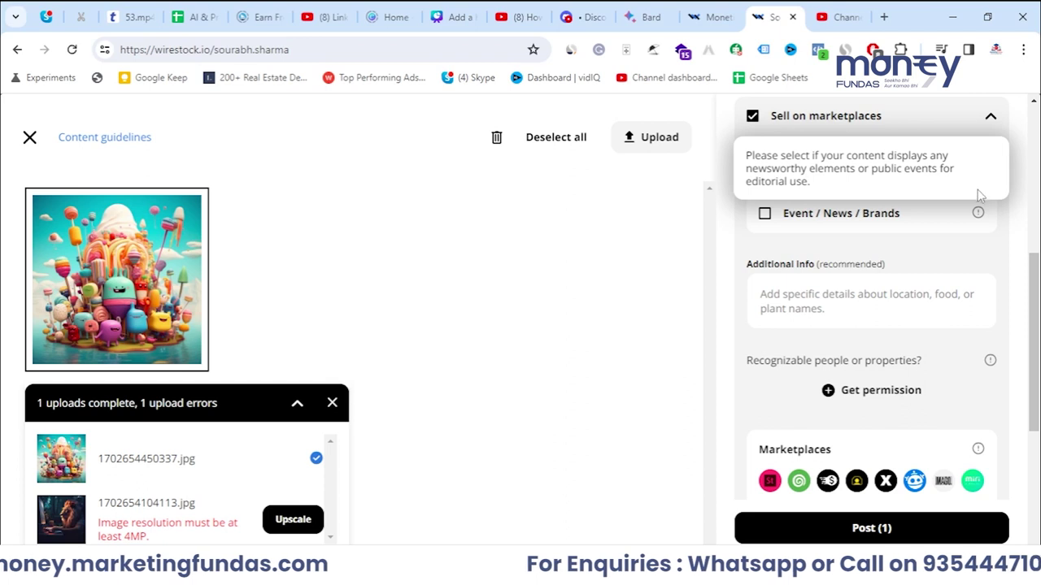
{"action": "scroll", "coordinate": [964, 235], "scroll_direction": "down", "scroll_amount": 1}
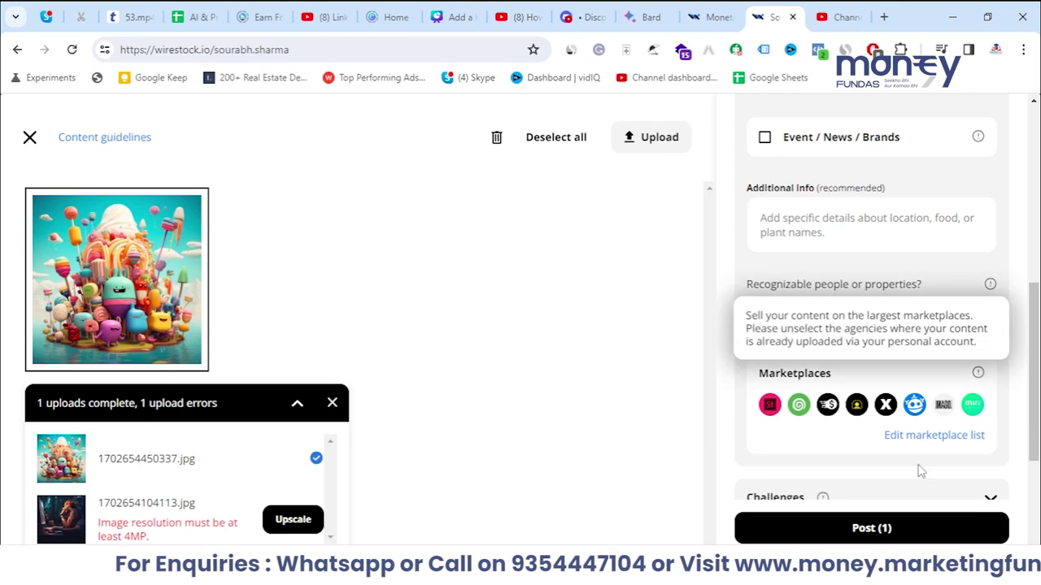
{"action": "scroll", "coordinate": [917, 472], "scroll_direction": "down", "scroll_amount": 2}
{"action": "scroll", "coordinate": [946, 367], "scroll_direction": "up", "scroll_amount": 4}
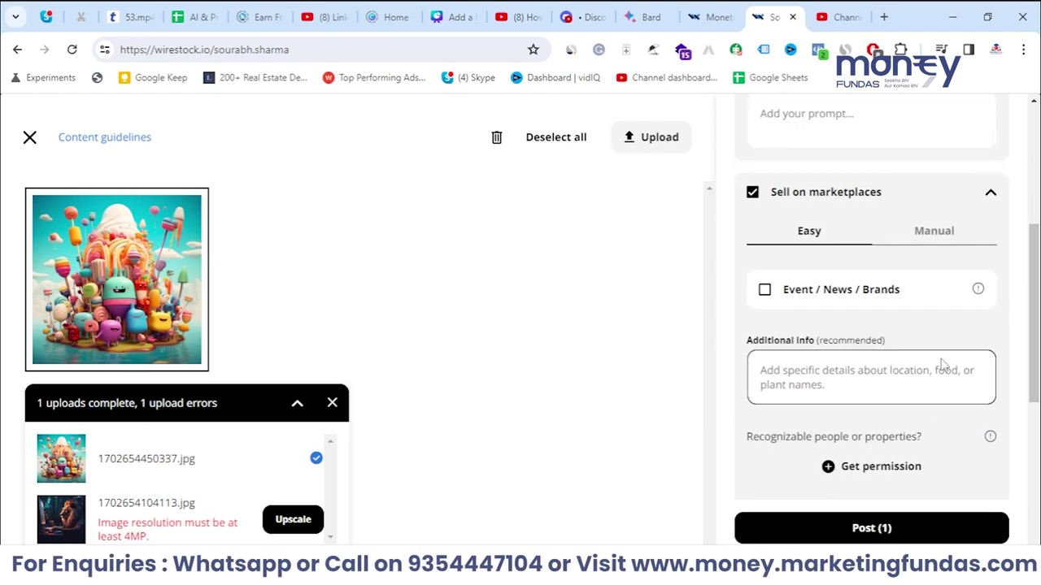
{"action": "left_click", "coordinate": [1004, 196]}
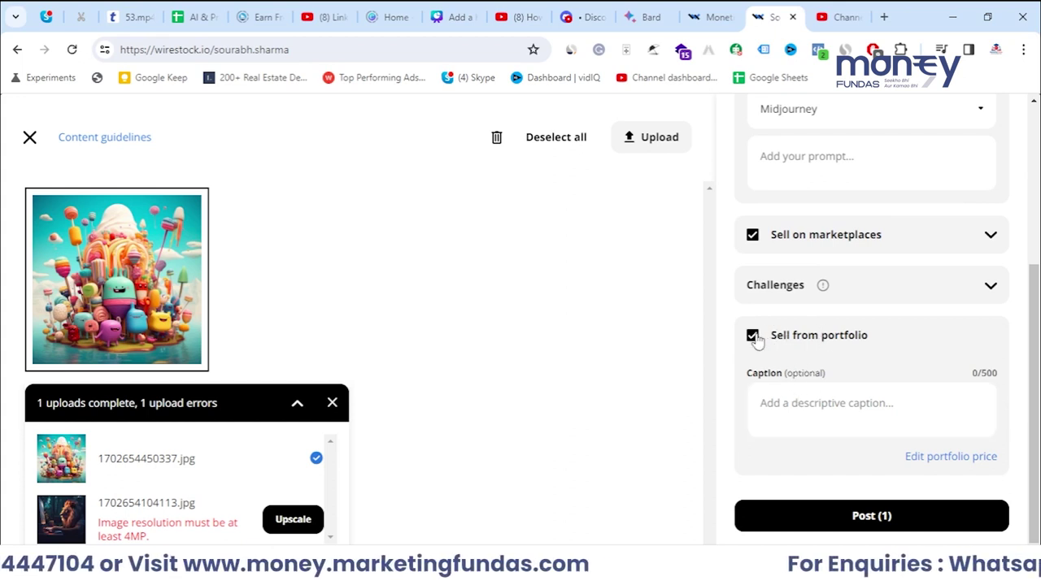
Post the candy-creatures image with marketplace and portfolio selling enabled, leaving the optional caption empty
{"action": "scroll", "coordinate": [851, 348], "scroll_direction": "up", "scroll_amount": 1}
{"action": "scroll", "coordinate": [850, 348], "scroll_direction": "down", "scroll_amount": 1}
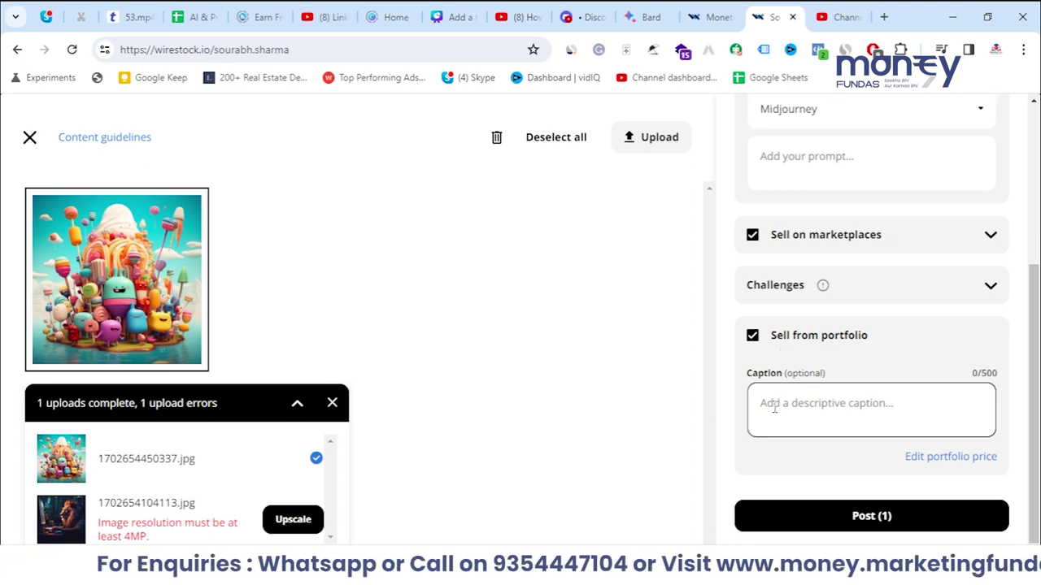
{"action": "left_click", "coordinate": [864, 406]}
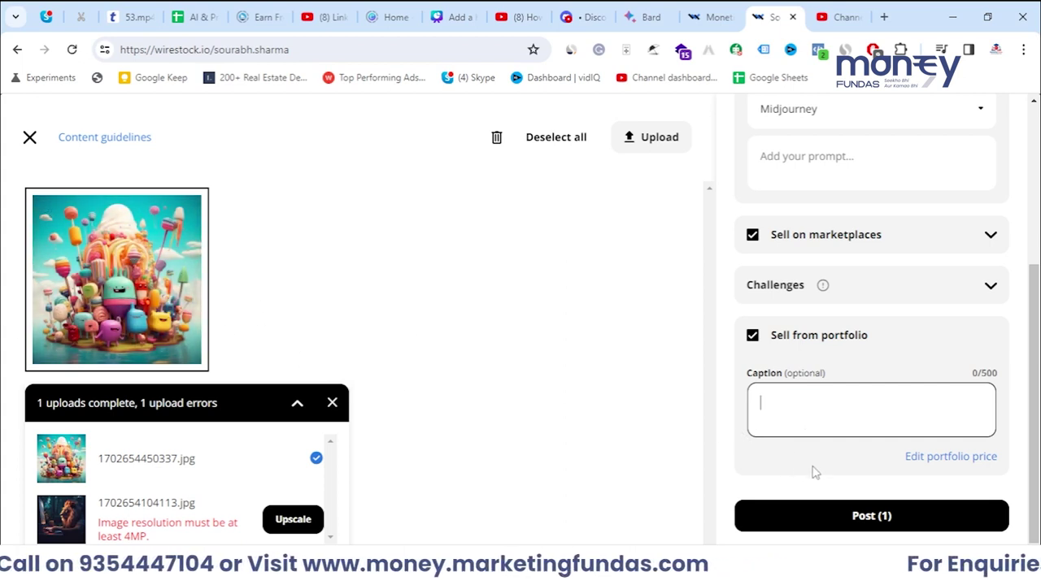
{"action": "left_click", "coordinate": [824, 516]}
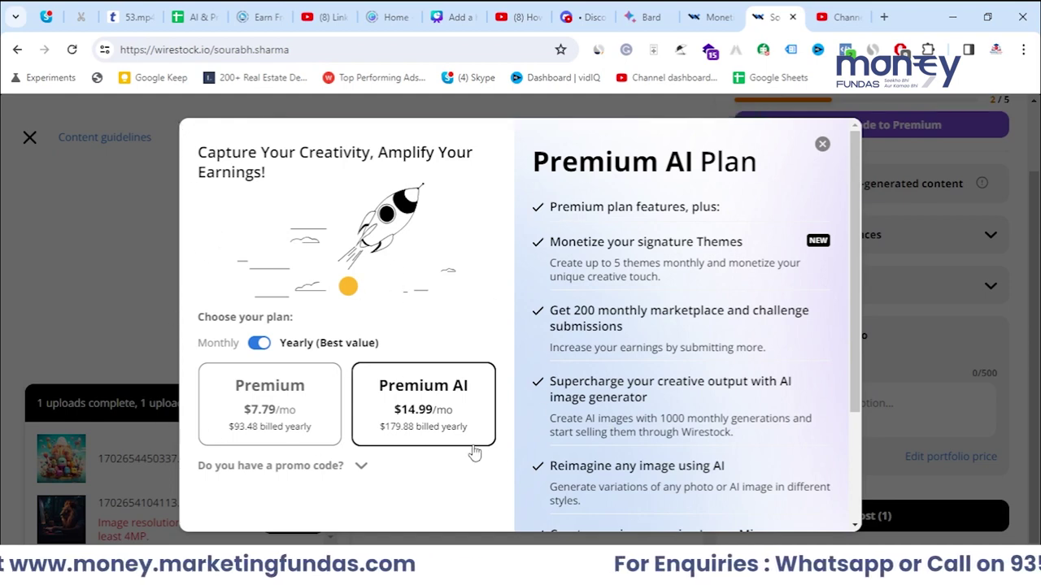
Compare the monthly and yearly prices of the Premium and Premium AI plans, and close the plan offer
{"action": "left_click", "coordinate": [262, 345]}
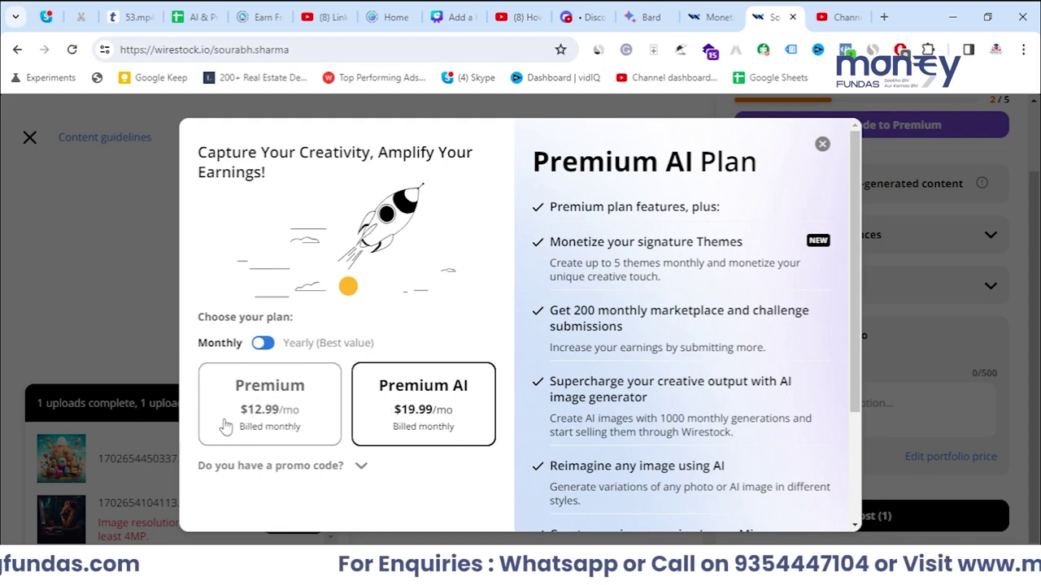
{"action": "left_click", "coordinate": [262, 344]}
{"action": "left_click", "coordinate": [261, 345]}
{"action": "left_click", "coordinate": [261, 345]}
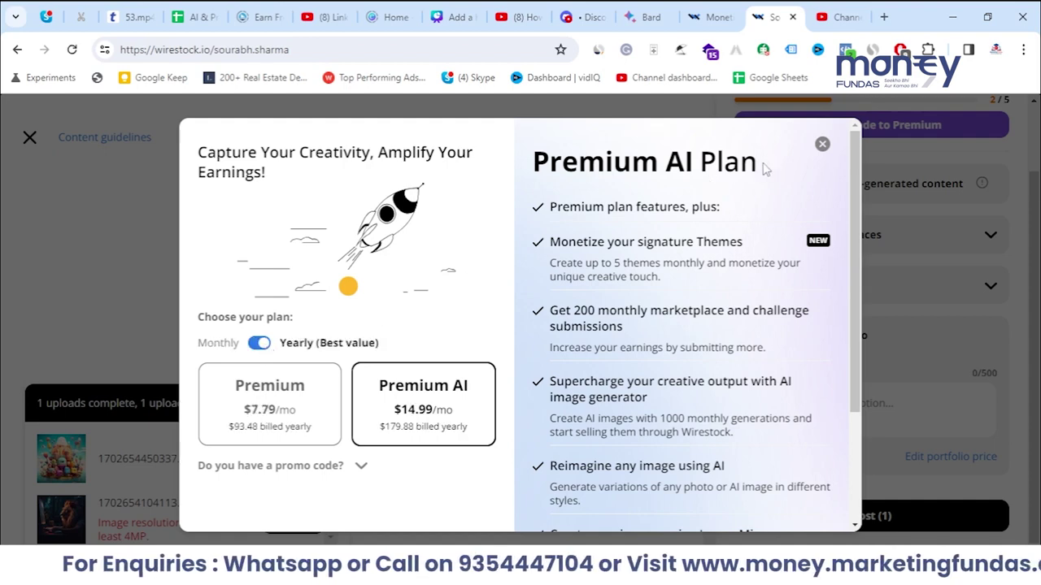
{"action": "left_click", "coordinate": [822, 144]}
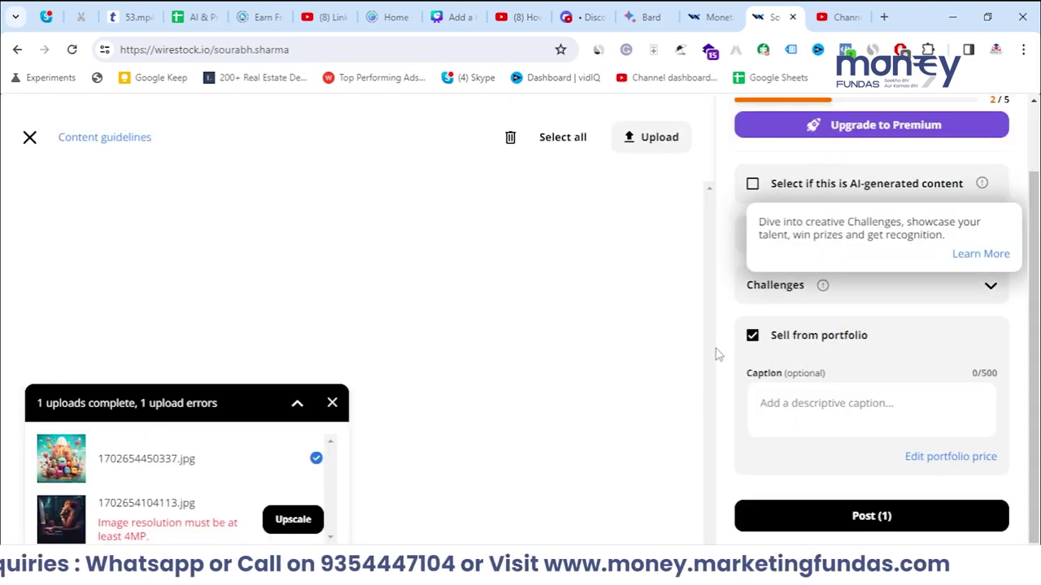
Close the upload page to return to the portfolio gallery, and open the dashboard with the earnings summary
{"action": "scroll", "coordinate": [722, 335], "scroll_direction": "up", "scroll_amount": 2}
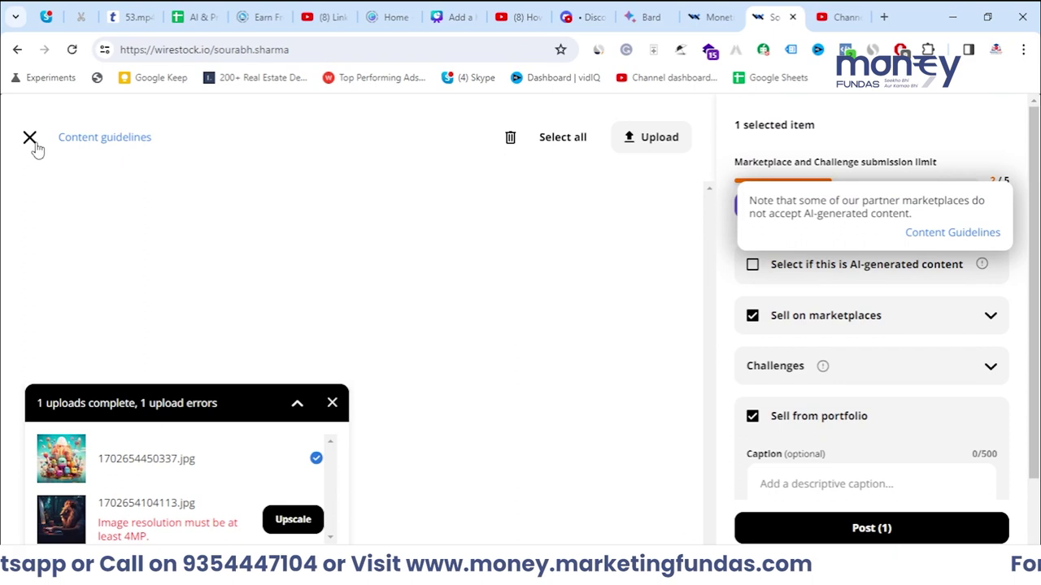
{"action": "left_click", "coordinate": [30, 140]}
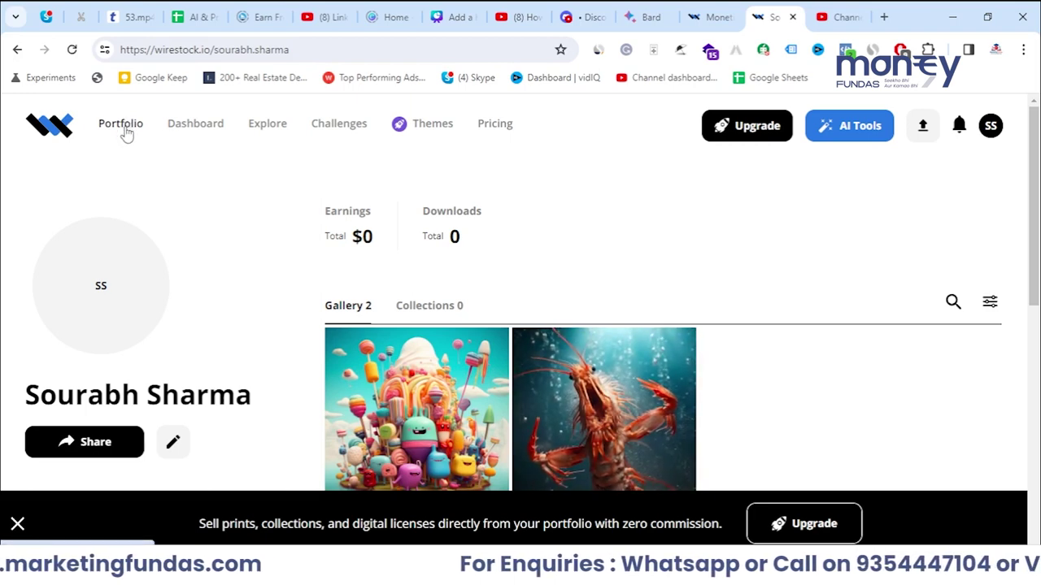
{"action": "left_click", "coordinate": [195, 126]}
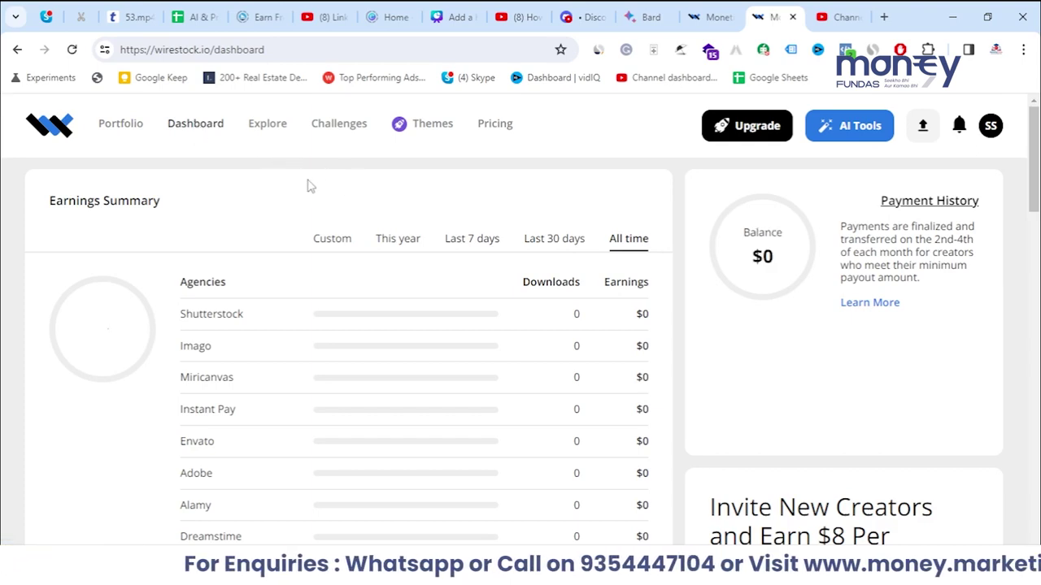
Examine the earnings summary's per-agency downloads and earnings down to the total, and the account balance card
{"action": "mouse_move", "coordinate": [1034, 208]}
{"action": "left_mouse_down"}
{"action": "mouse_move", "coordinate": [1034, 407]}
{"action": "mouse_move", "coordinate": [1033, 208]}
{"action": "left_mouse_up"}
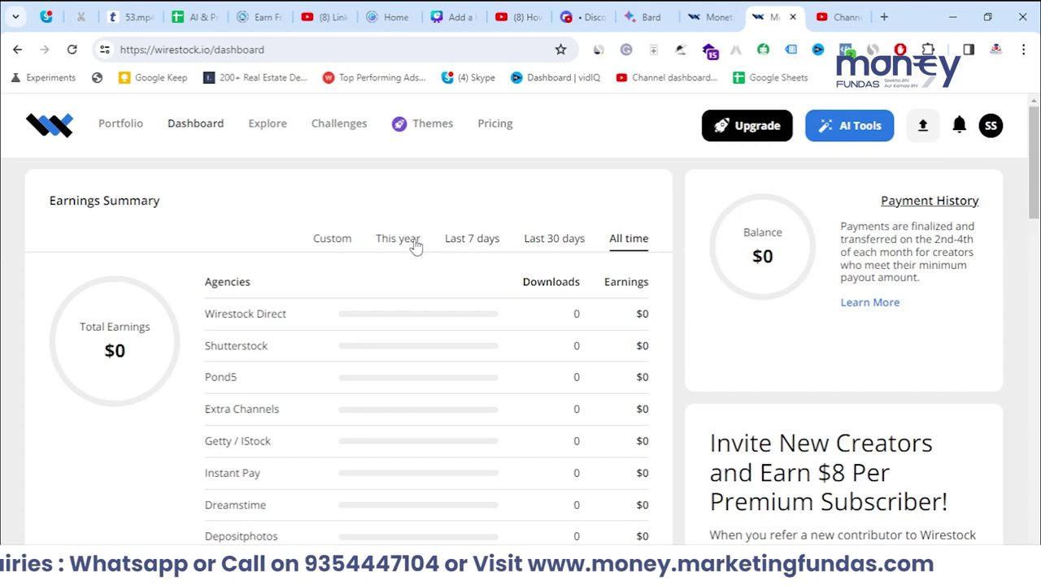
{"action": "scroll", "coordinate": [412, 240], "scroll_direction": "down", "scroll_amount": 1}
{"action": "scroll", "coordinate": [382, 248], "scroll_direction": "down", "scroll_amount": 3}
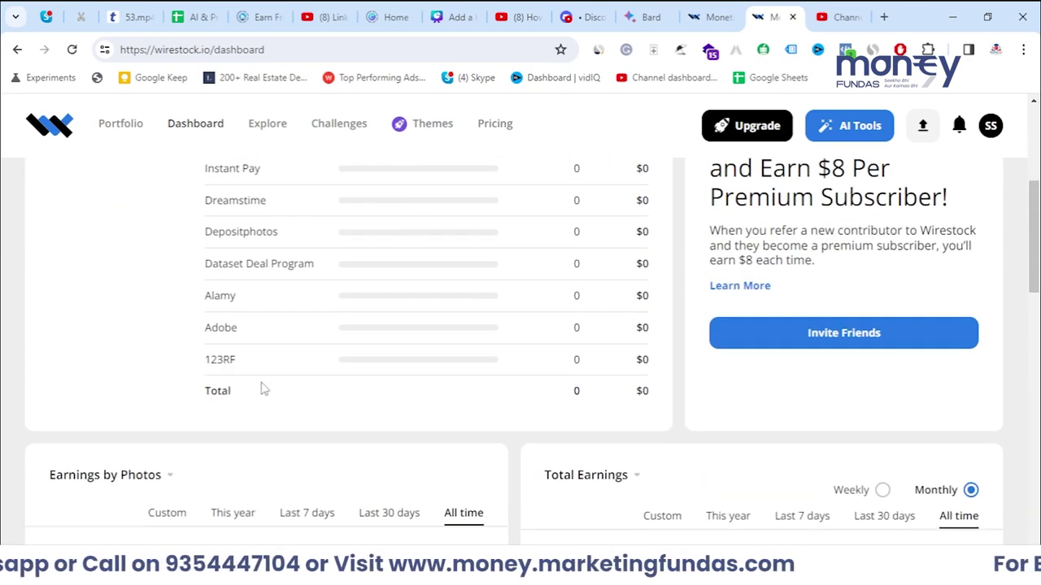
{"action": "scroll", "coordinate": [263, 374], "scroll_direction": "up", "scroll_amount": 2}
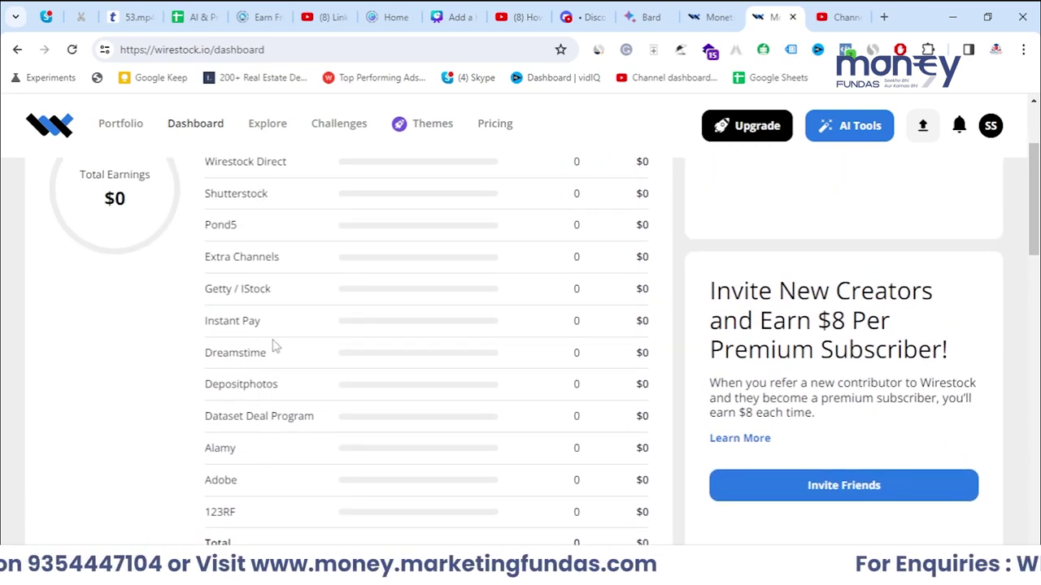
{"action": "scroll", "coordinate": [293, 329], "scroll_direction": "up", "scroll_amount": 1}
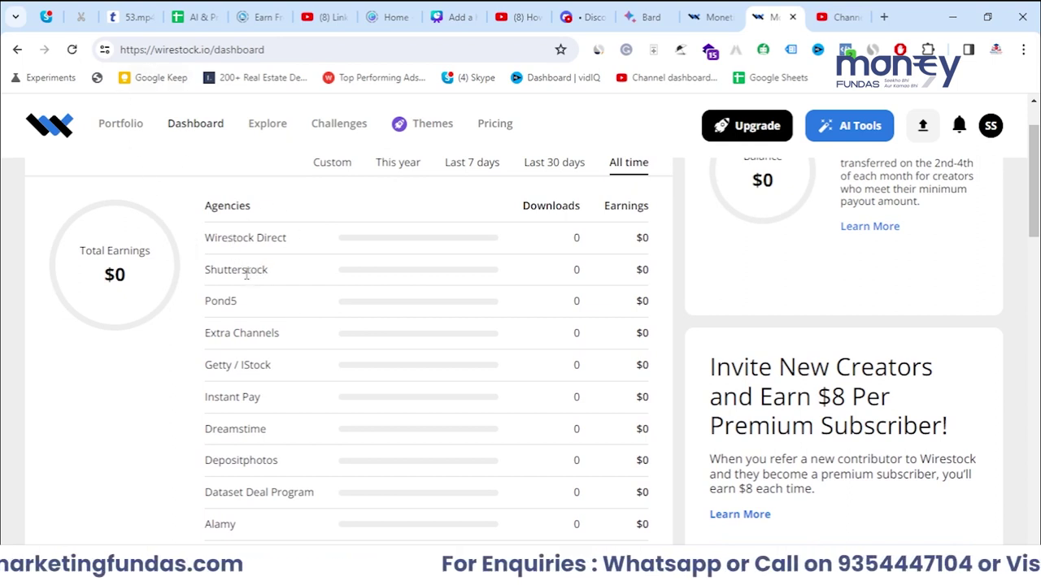
{"action": "scroll", "coordinate": [238, 325], "scroll_direction": "down", "scroll_amount": 1}
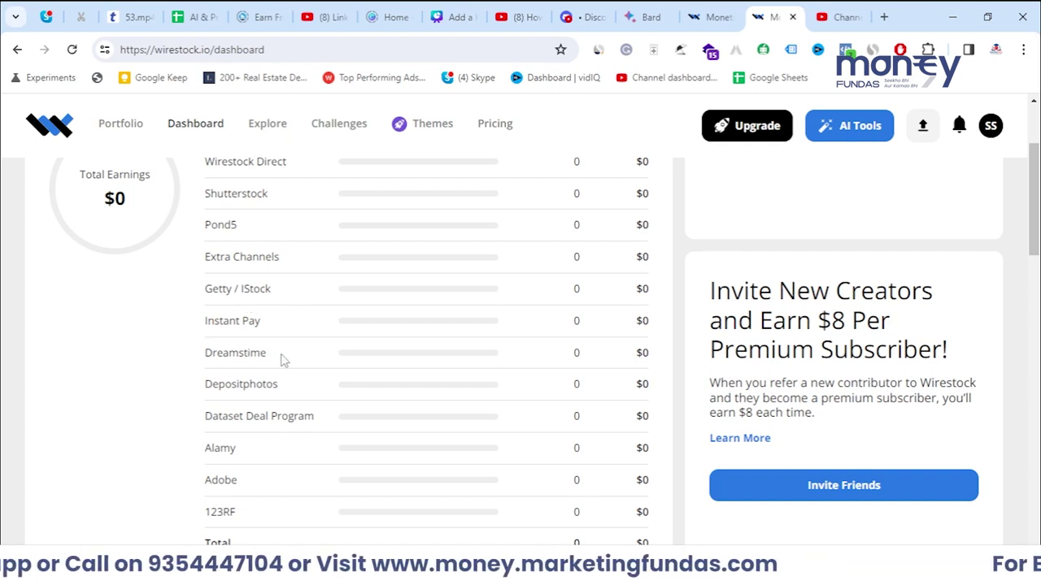
{"action": "scroll", "coordinate": [283, 360], "scroll_direction": "down", "scroll_amount": 1}
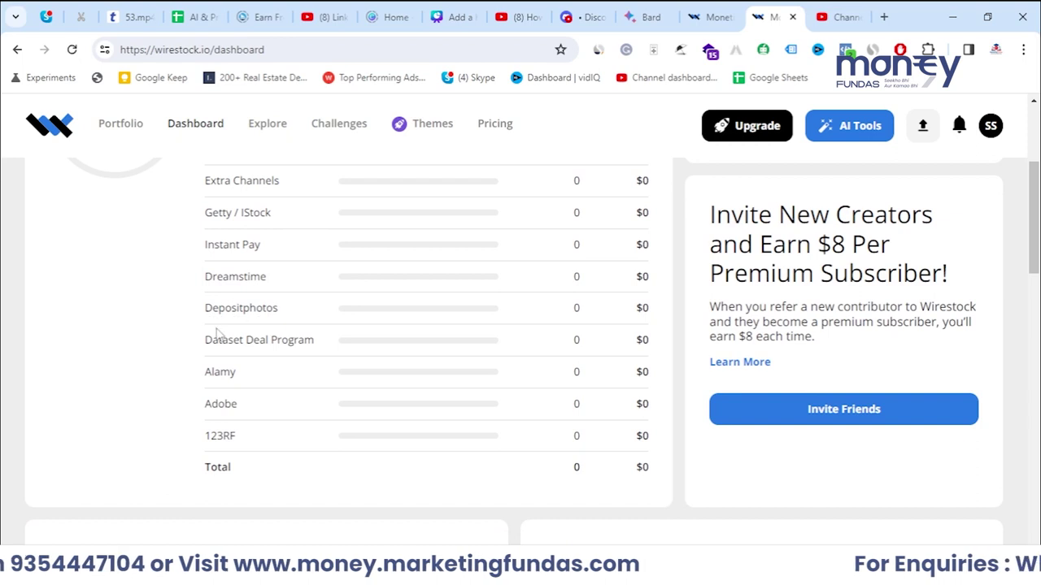
{"action": "scroll", "coordinate": [241, 418], "scroll_direction": "down", "scroll_amount": 1}
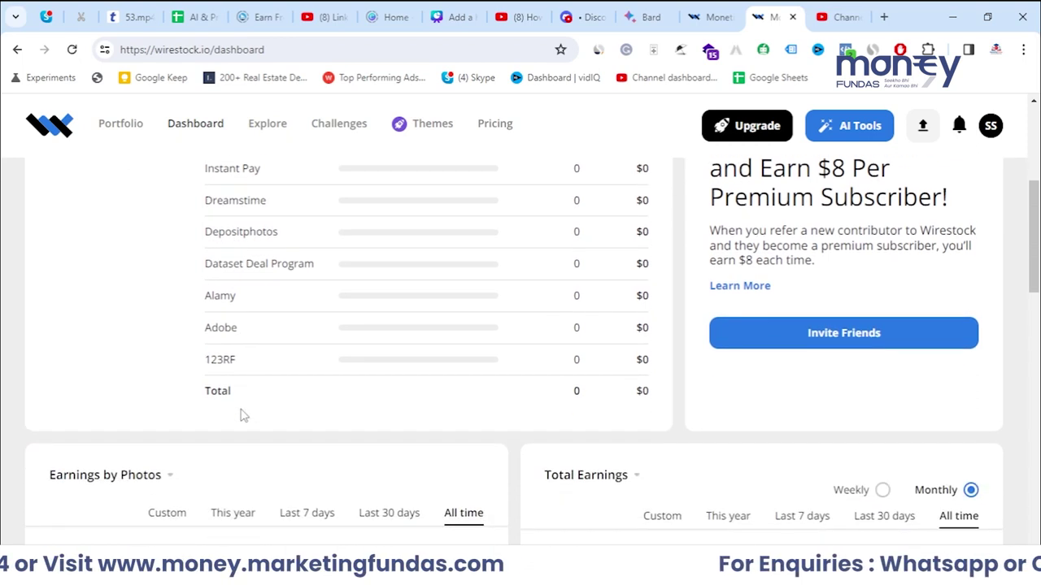
{"action": "scroll", "coordinate": [239, 410], "scroll_direction": "up", "scroll_amount": 3}
{"action": "scroll", "coordinate": [437, 321], "scroll_direction": "up", "scroll_amount": 1}
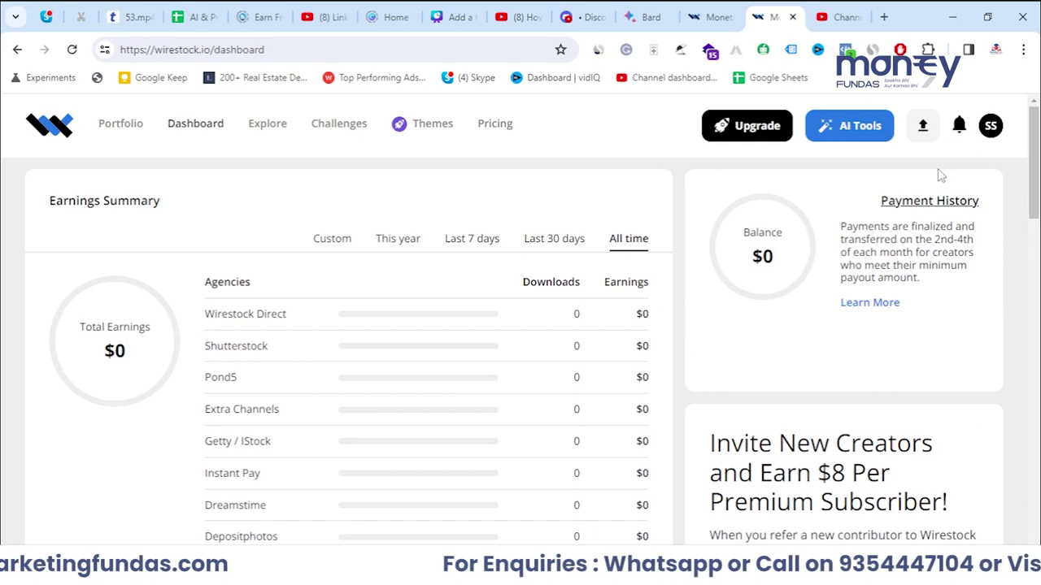
Review the Earnings by Photos, Total Earnings and referral sections of the dashboard, and return to the earnings summary
{"action": "scroll", "coordinate": [777, 304], "scroll_direction": "down", "scroll_amount": 6}
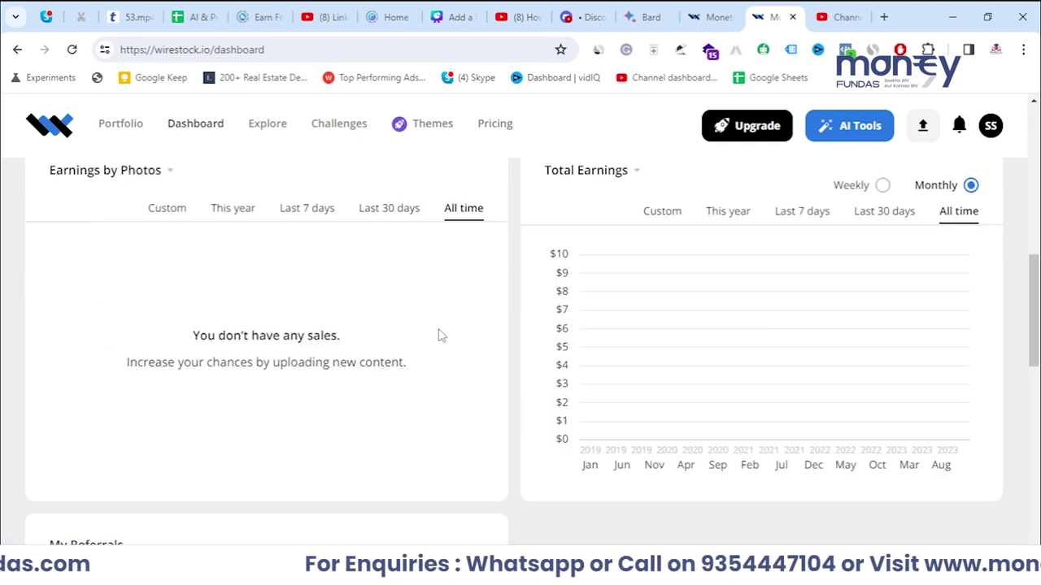
{"action": "scroll", "coordinate": [439, 334], "scroll_direction": "up", "scroll_amount": 2}
{"action": "scroll", "coordinate": [439, 334], "scroll_direction": "down", "scroll_amount": 2}
{"action": "scroll", "coordinate": [393, 304], "scroll_direction": "down", "scroll_amount": 3}
{"action": "scroll", "coordinate": [182, 302], "scroll_direction": "up", "scroll_amount": 2}
{"action": "scroll", "coordinate": [480, 323], "scroll_direction": "down", "scroll_amount": 6}
{"action": "scroll", "coordinate": [480, 322], "scroll_direction": "down", "scroll_amount": 3}
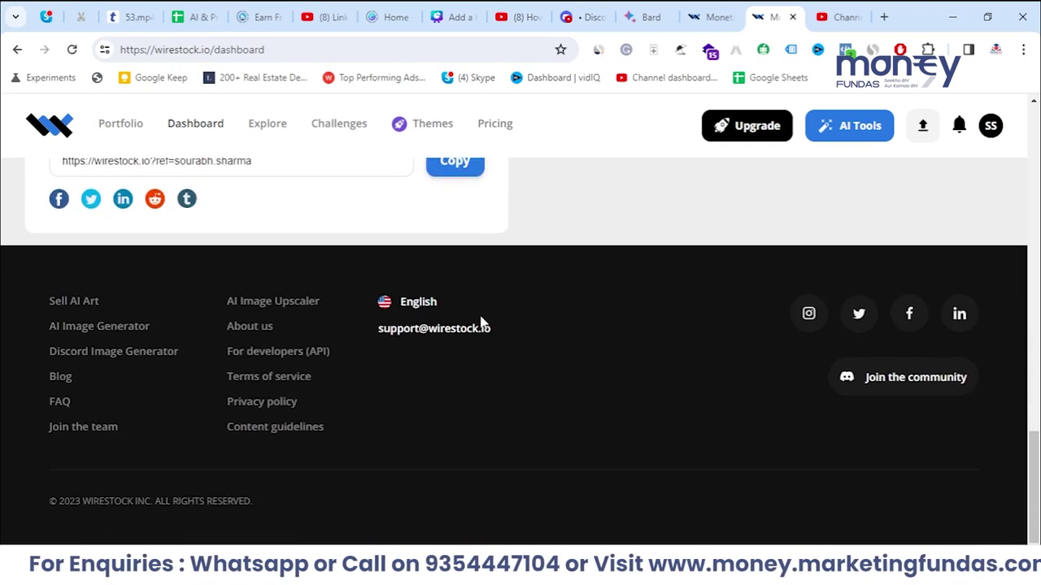
{"action": "scroll", "coordinate": [480, 322], "scroll_direction": "up", "scroll_amount": 10}
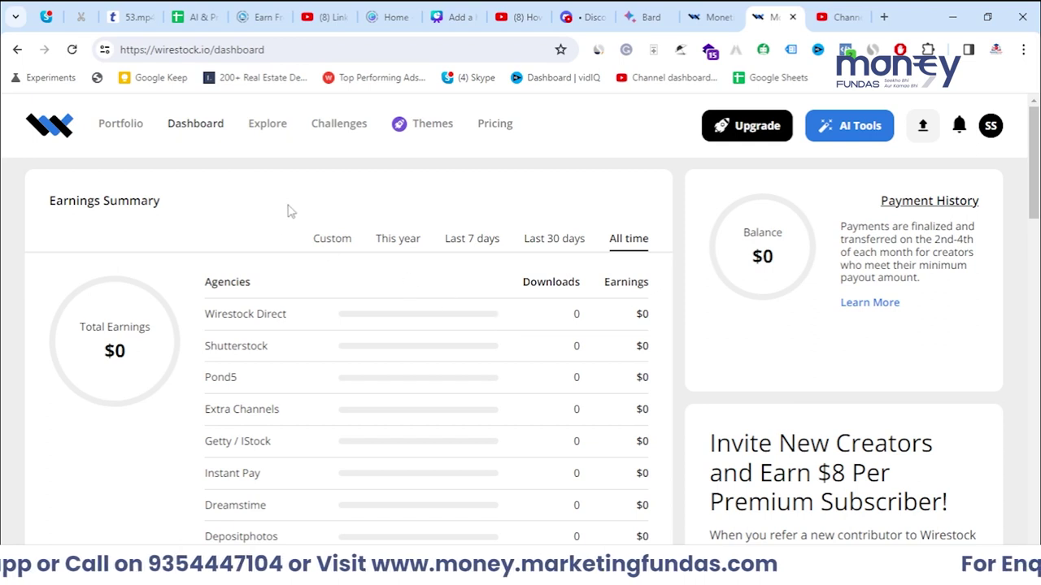
Open the creative challenges and read the Hiking Trails in Africa challenge's prize, deadline, submissions and description
{"action": "left_click", "coordinate": [326, 132]}
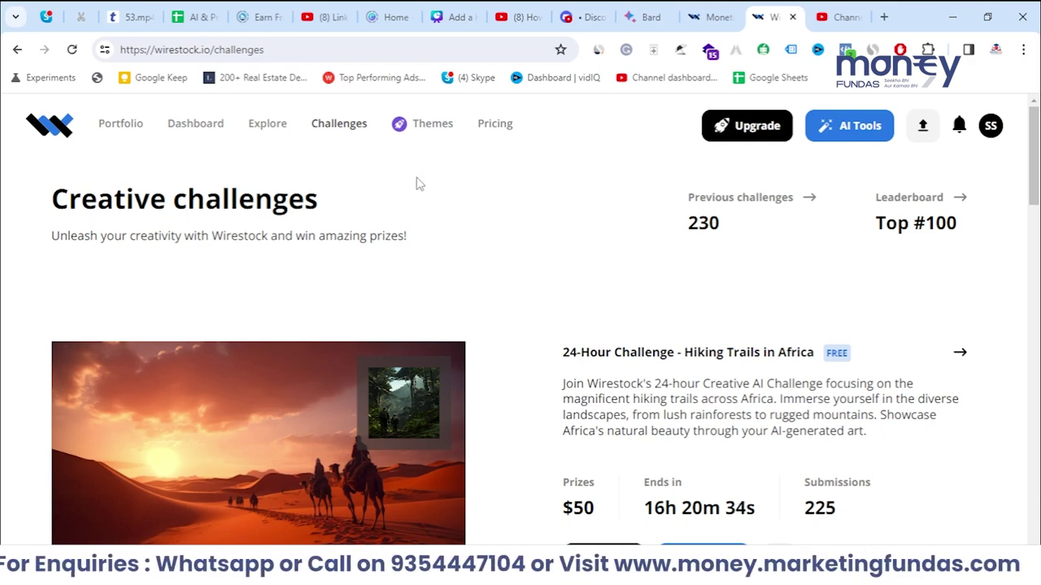
{"action": "scroll", "coordinate": [416, 179], "scroll_direction": "down", "scroll_amount": 4}
{"action": "scroll", "coordinate": [358, 227], "scroll_direction": "up", "scroll_amount": 2}
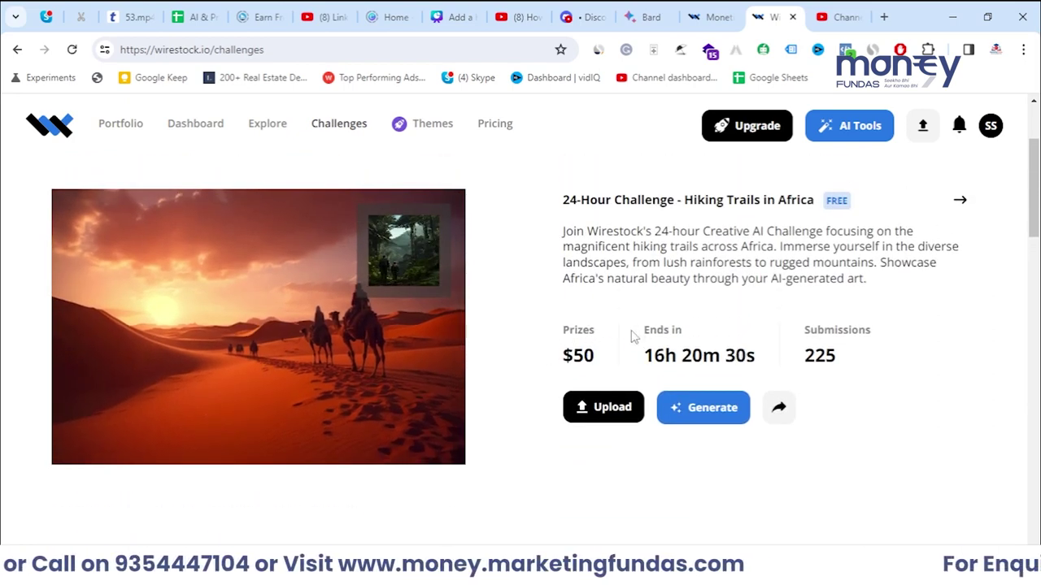
{"action": "left_click_drag", "start_coordinate": [632, 332], "coordinate": [678, 334]}
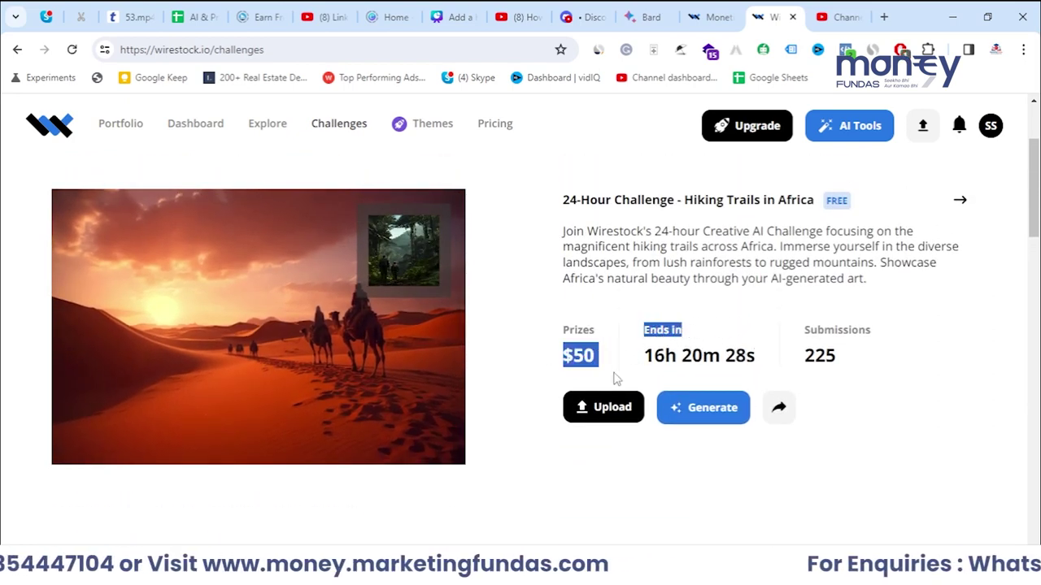
{"action": "left_click_drag", "start_coordinate": [810, 325], "coordinate": [875, 344]}
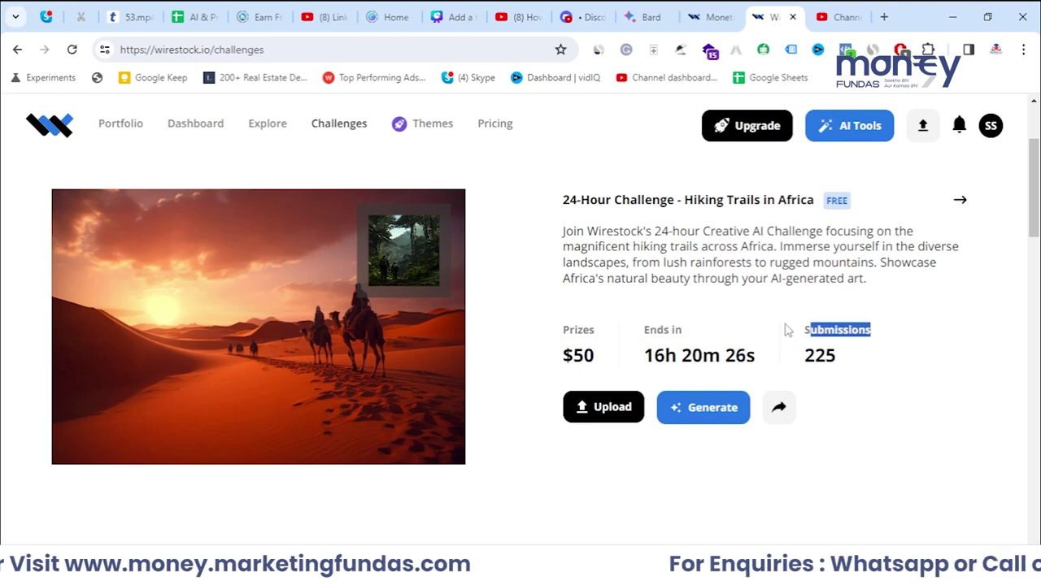
{"action": "scroll", "coordinate": [539, 260], "scroll_direction": "up", "scroll_amount": 1}
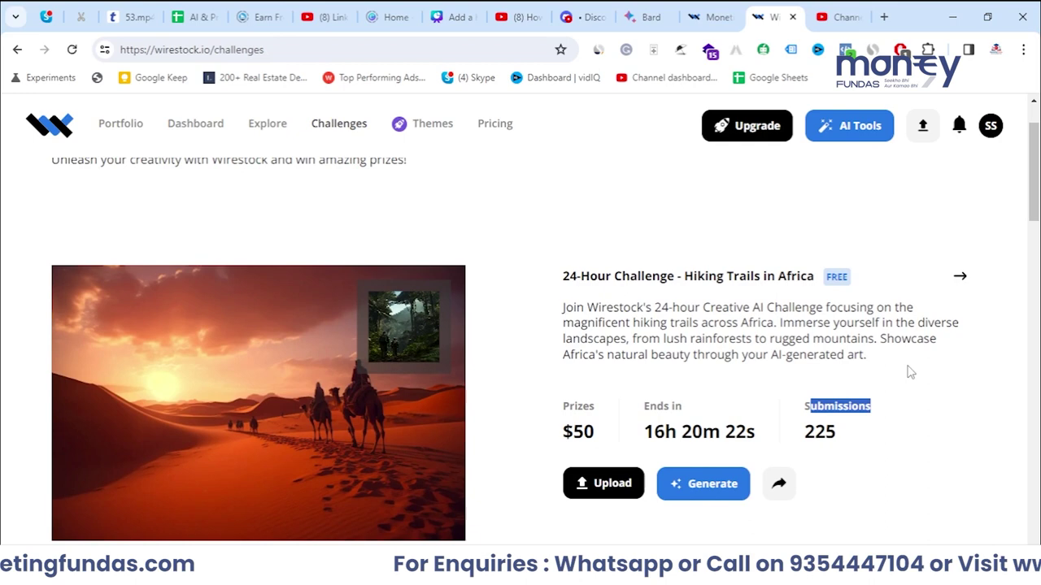
{"action": "left_click_drag", "start_coordinate": [538, 315], "coordinate": [908, 362]}
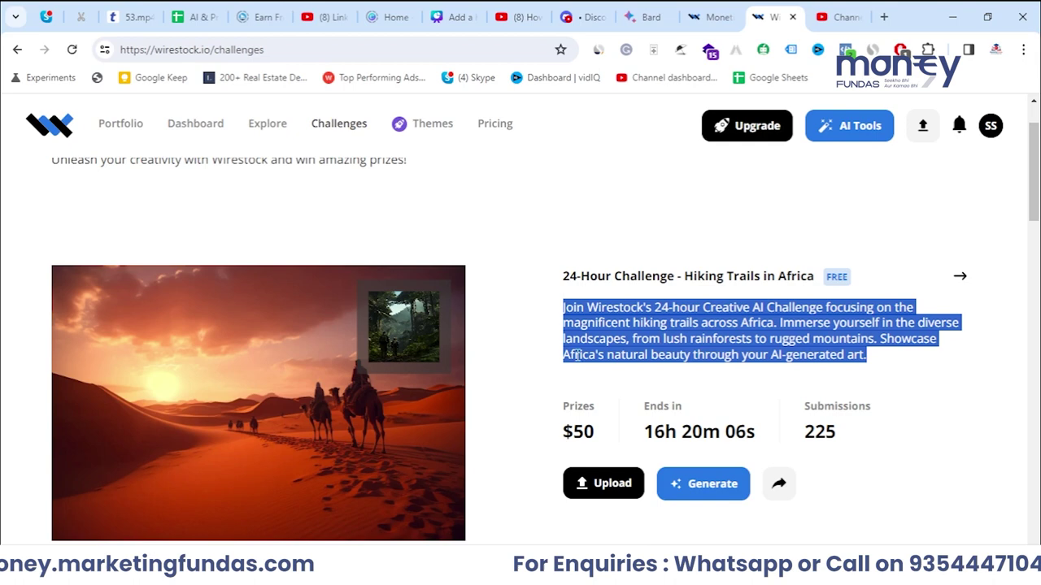
Check the upload sources offered for the Hiking Trails in Africa challenge, close the list, and review the challenge's prize again
{"action": "left_click", "coordinate": [608, 491]}
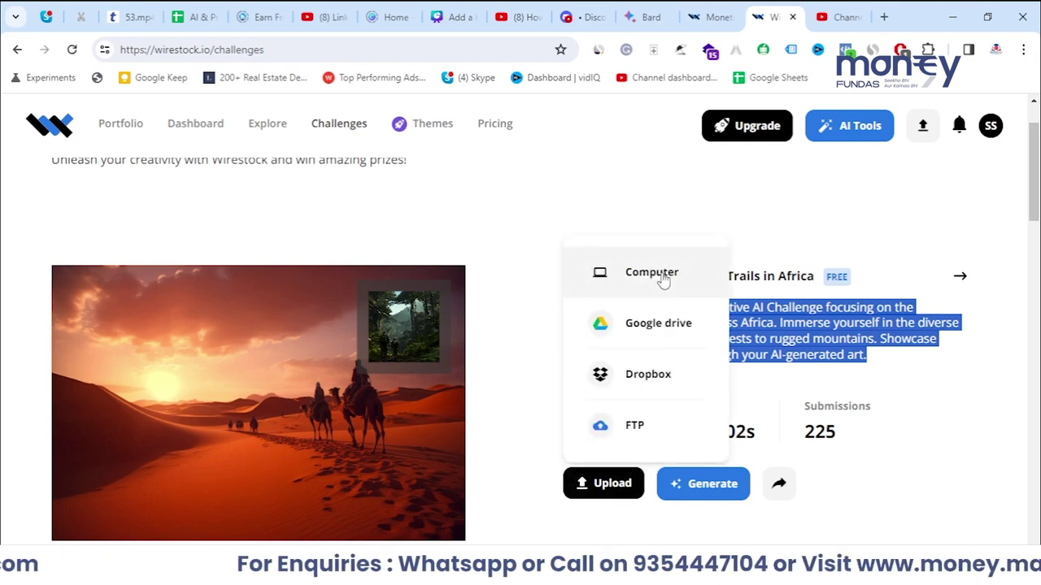
{"action": "left_click", "coordinate": [662, 200]}
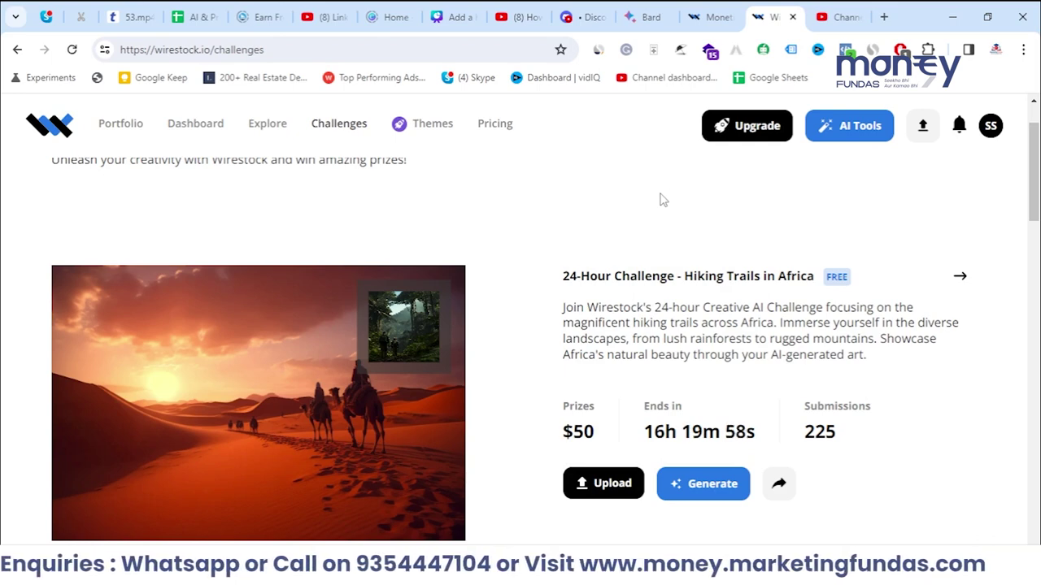
{"action": "scroll", "coordinate": [662, 200], "scroll_direction": "down", "scroll_amount": 2}
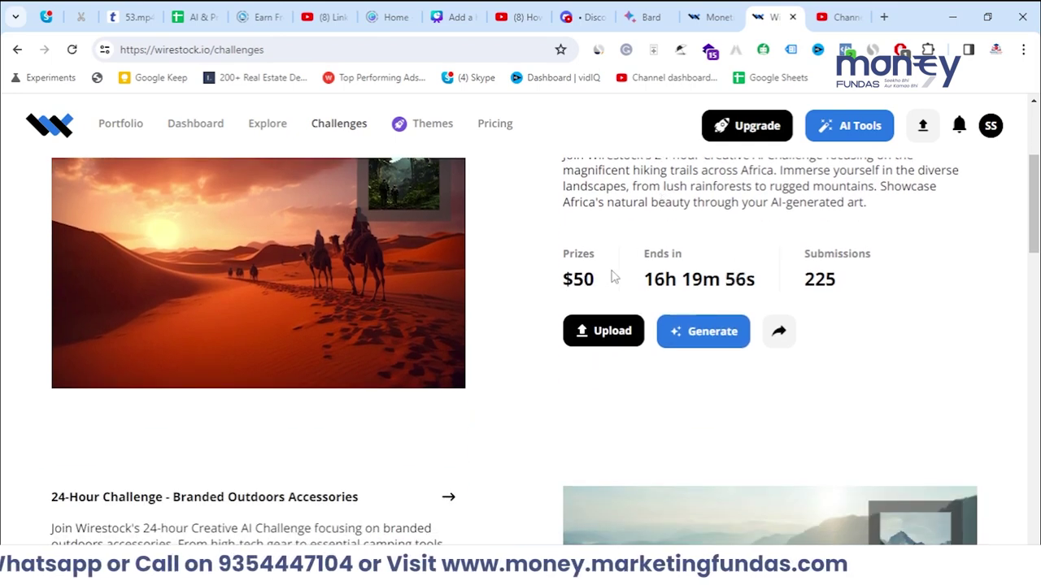
{"action": "left_click_drag", "start_coordinate": [610, 277], "coordinate": [554, 279]}
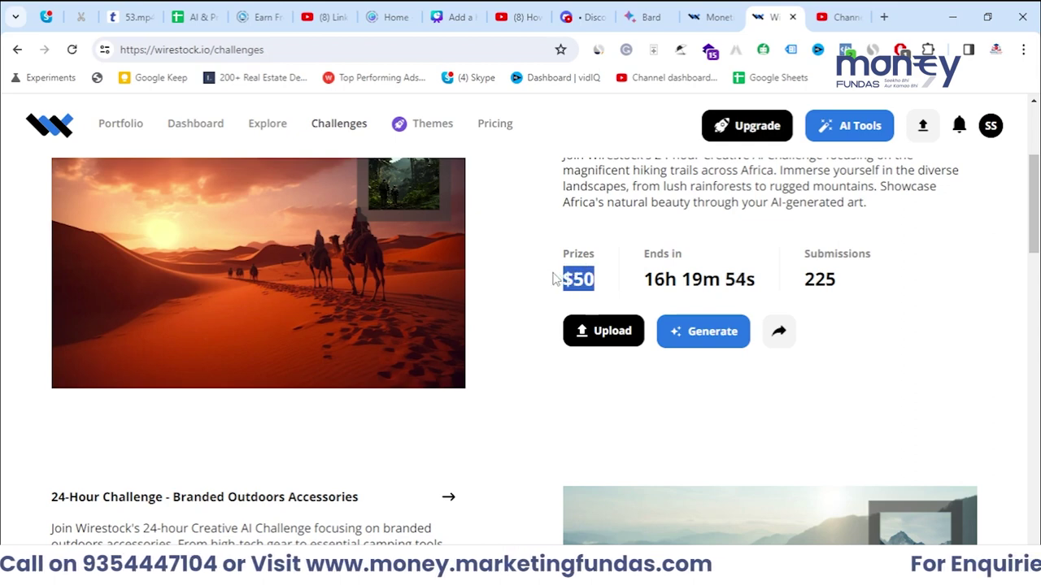
{"action": "scroll", "coordinate": [599, 347], "scroll_direction": "down", "scroll_amount": 1}
{"action": "scroll", "coordinate": [571, 183], "scroll_direction": "up", "scroll_amount": 1}
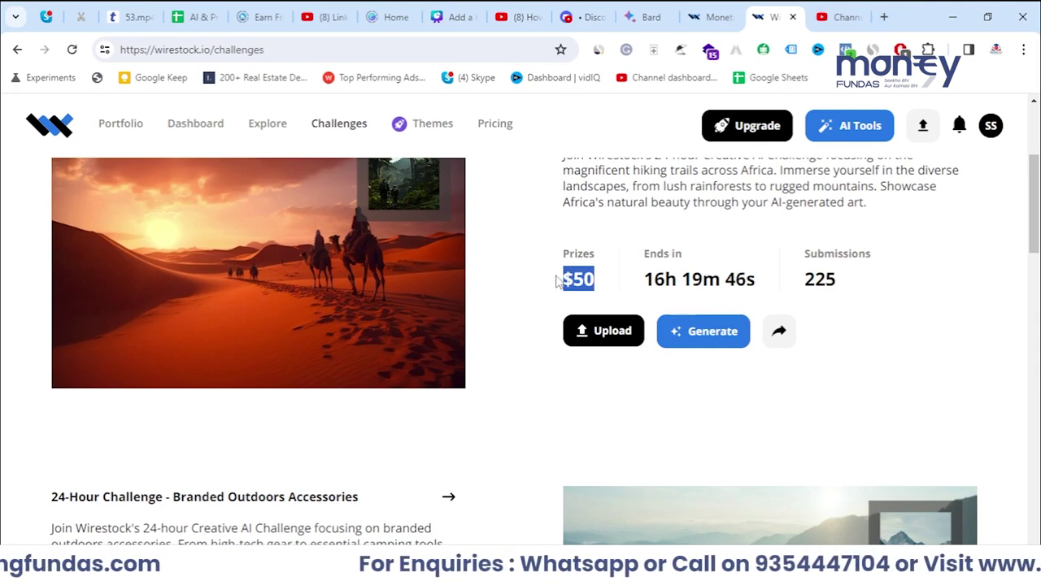
{"action": "scroll", "coordinate": [534, 288], "scroll_direction": "up", "scroll_amount": 2}
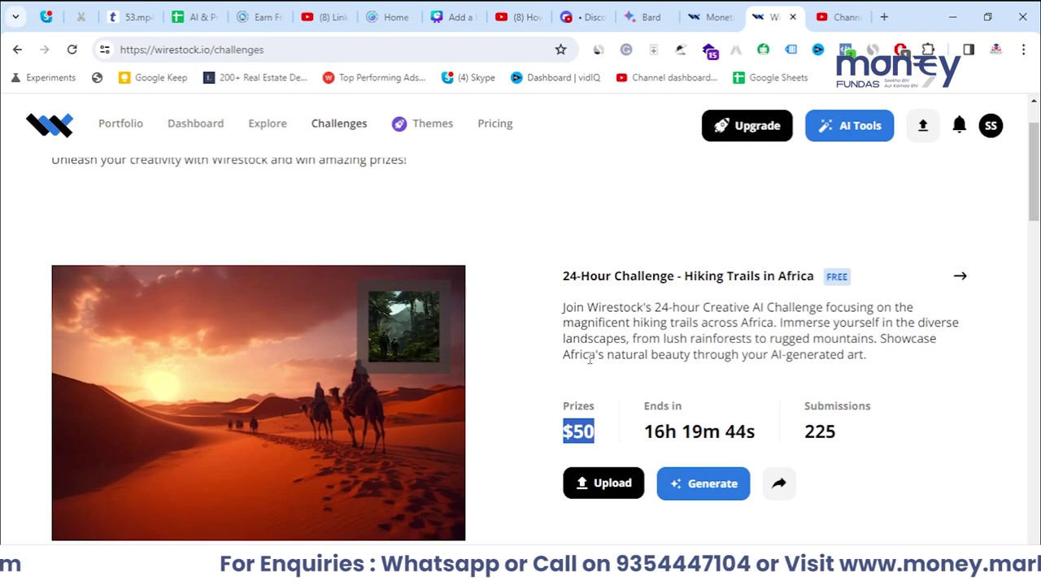
Clear the text selection and look at the Branded Outdoors Accessories 24-hour challenge
{"action": "scroll", "coordinate": [590, 360], "scroll_direction": "down", "scroll_amount": 3}
{"action": "left_click", "coordinate": [530, 305]}
{"action": "scroll", "coordinate": [530, 305], "scroll_direction": "down", "scroll_amount": 1}
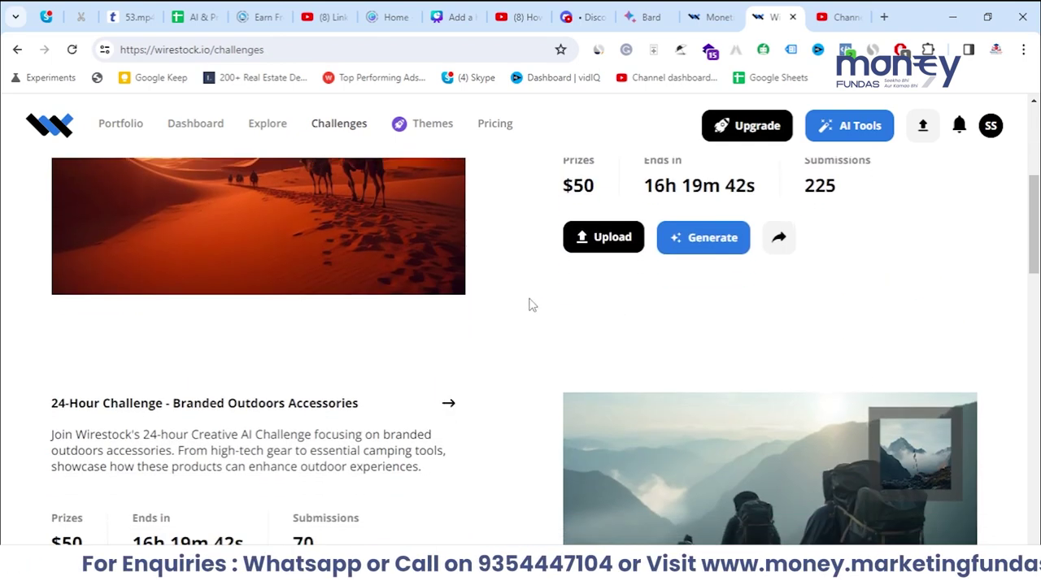